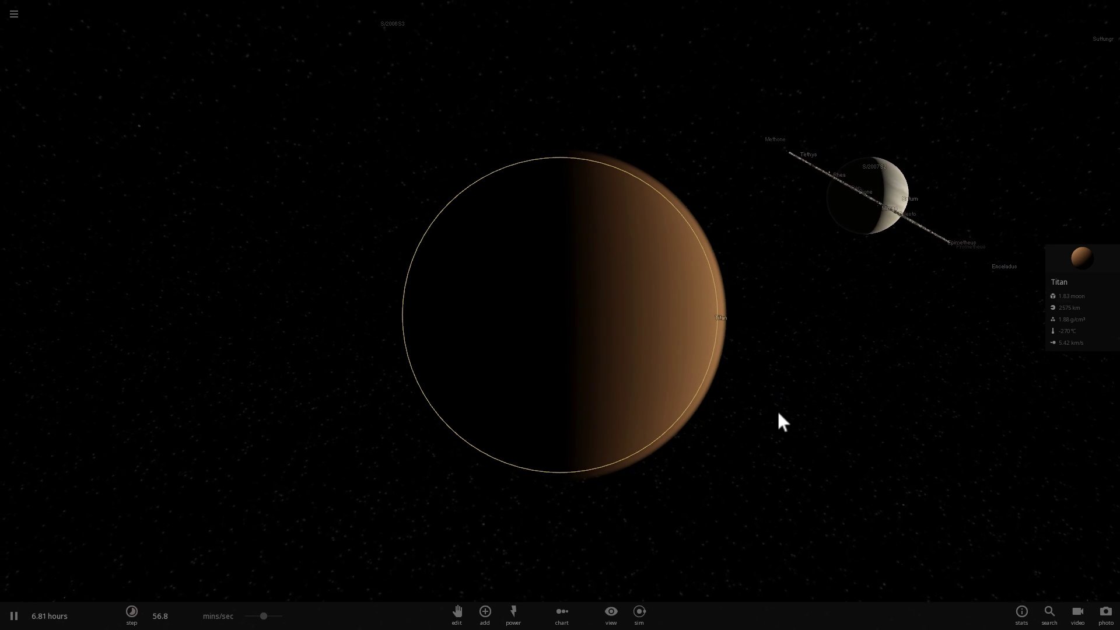
Examine Titan and Saturn behind it from several angles and distances.
right_click_drag(778, 413, 697, 398)
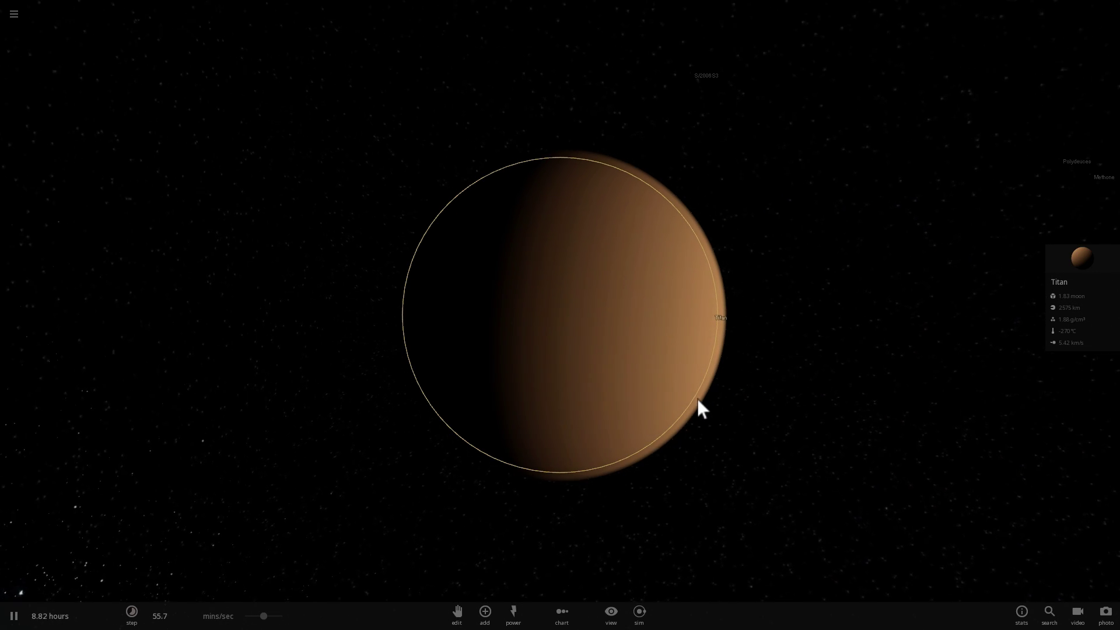
scroll(713, 377, "up", 3)
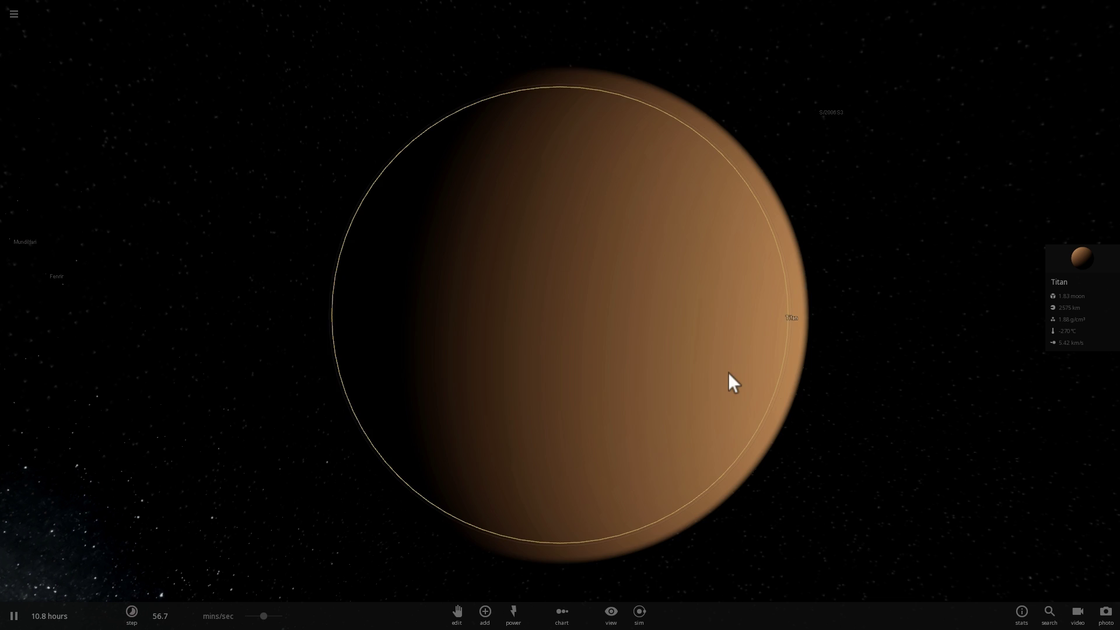
right_click_drag(706, 363, 747, 365)
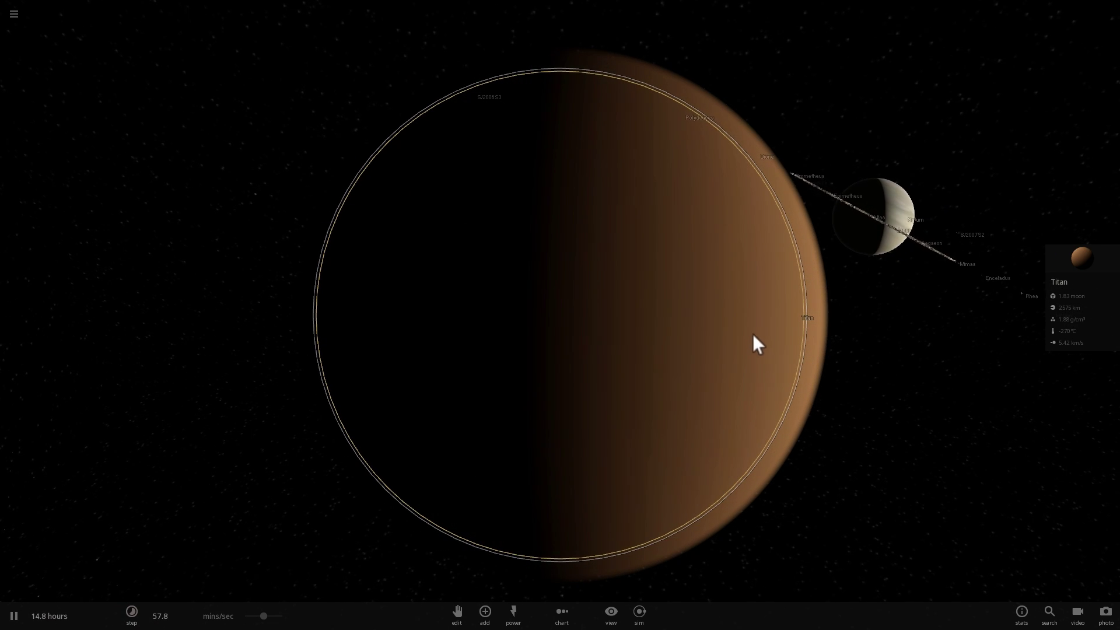
scroll(779, 317, "down", 3)
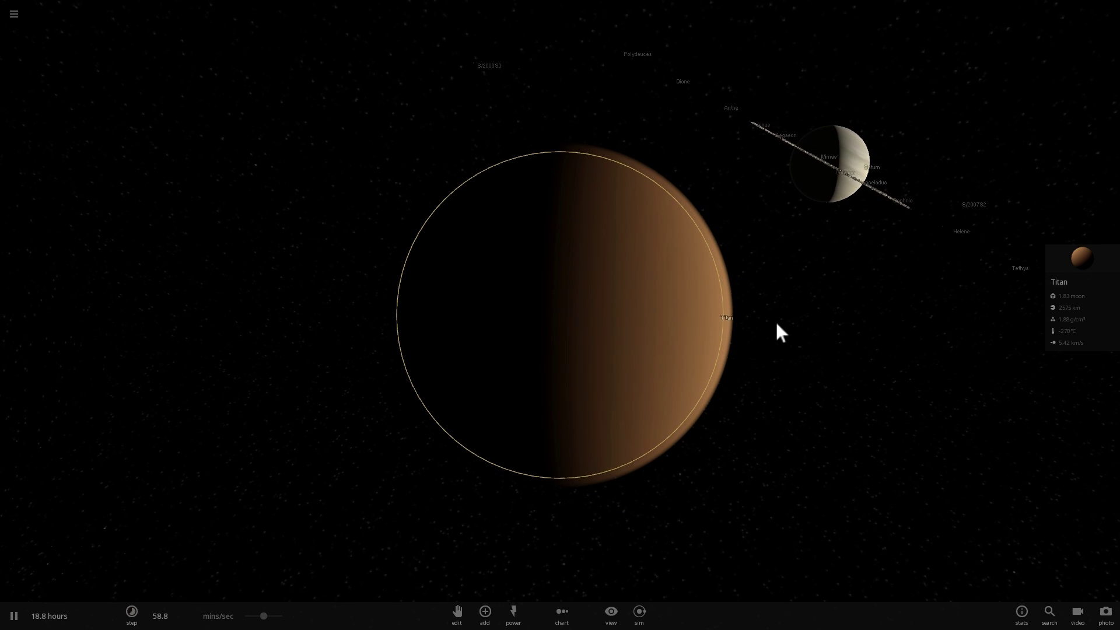
scroll(776, 325, "down", 3)
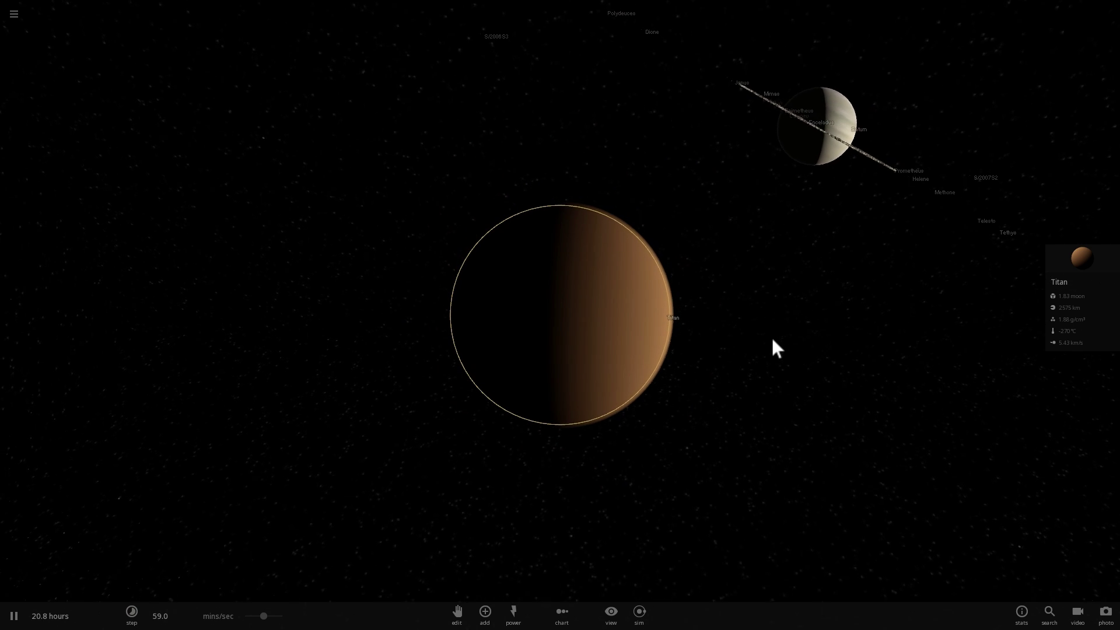
scroll(770, 338, "down", 3)
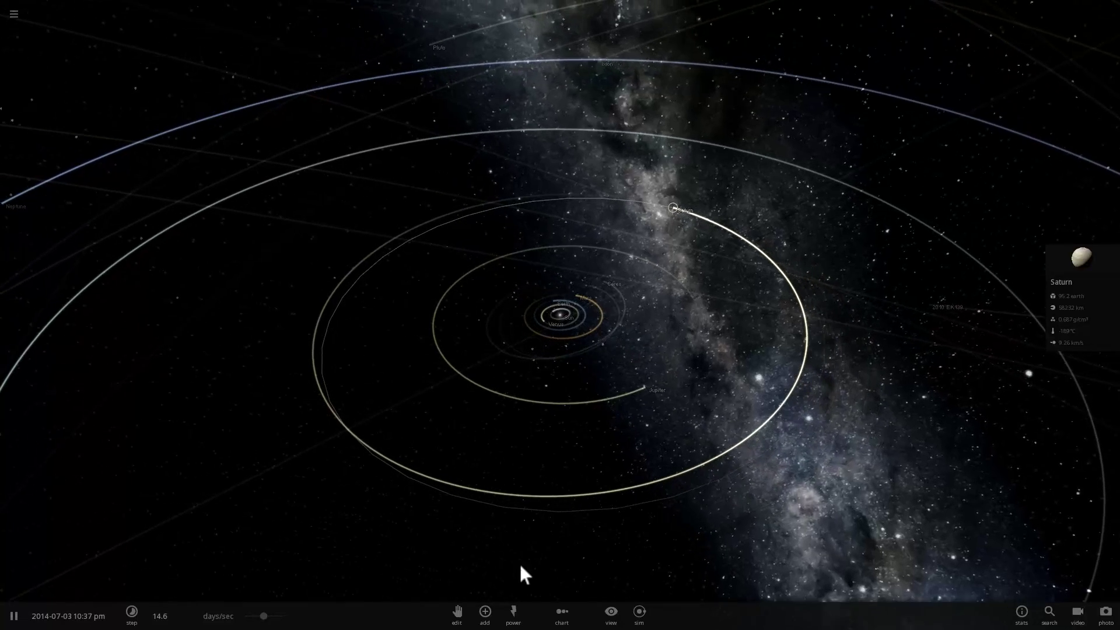
Find Titan in the object library with "tita" and add it in orbit around the Sun, just inside Saturn's orbit at about 9.07 AU.
left_click(485, 612)
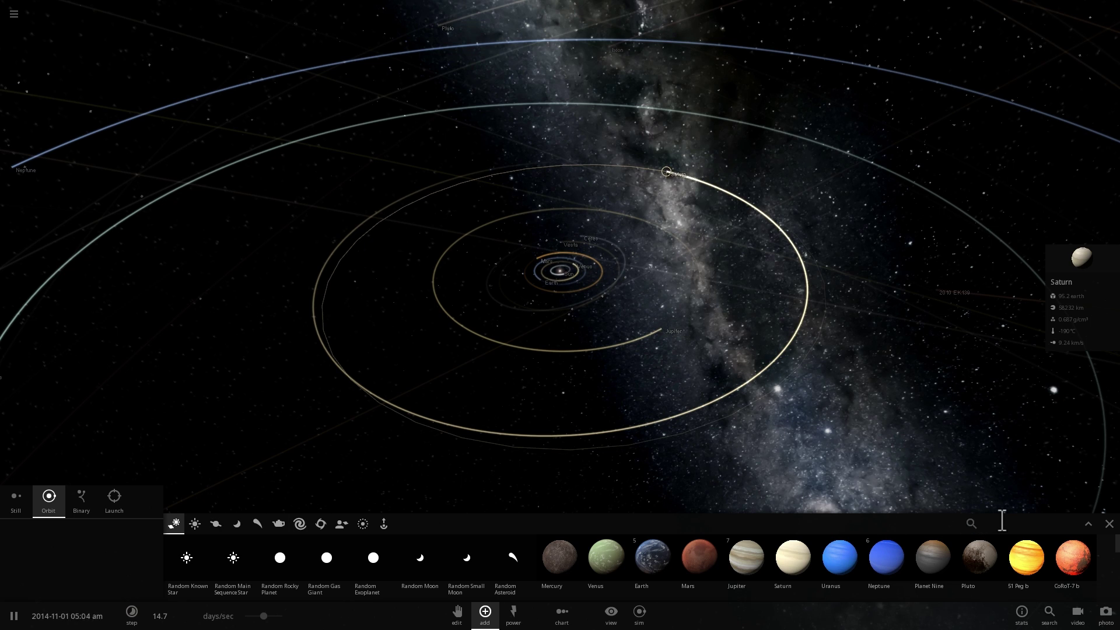
type("tita")
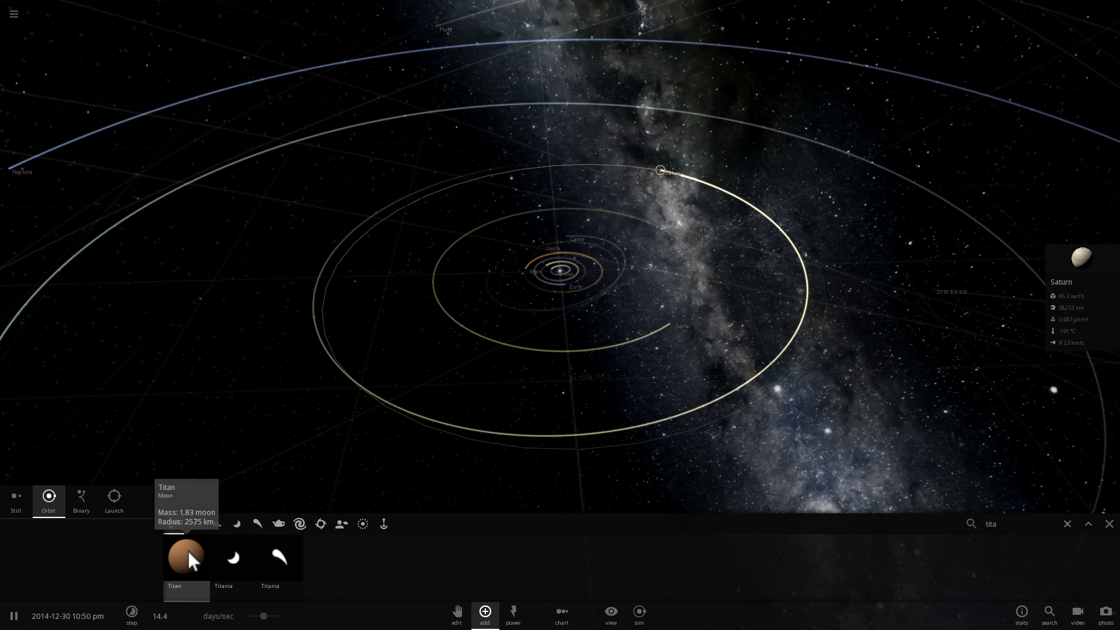
left_click(188, 551)
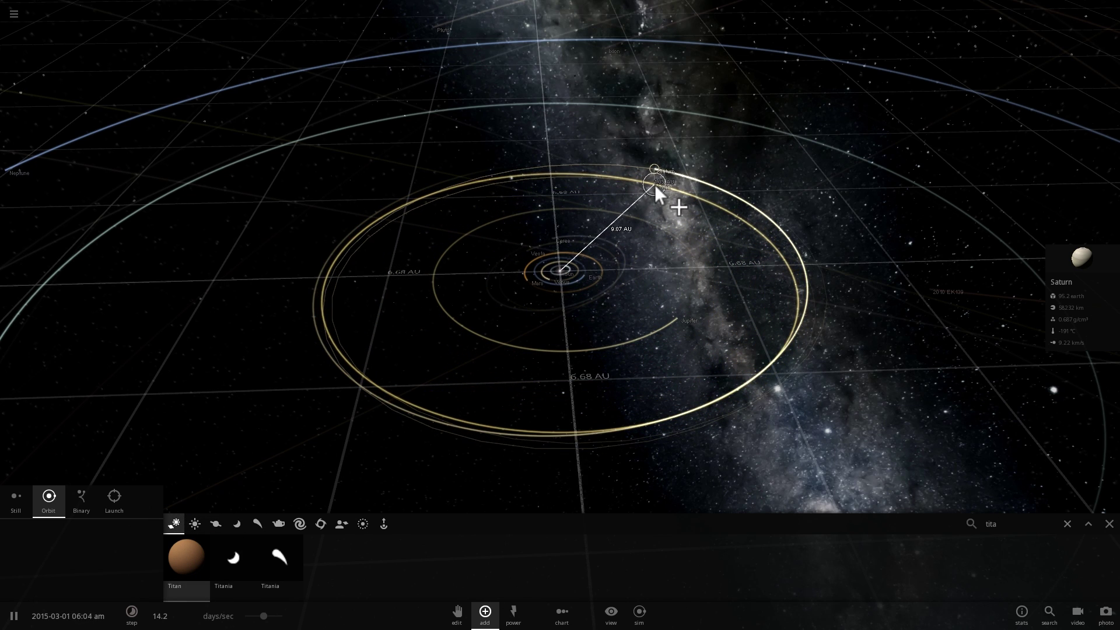
left_click(651, 184)
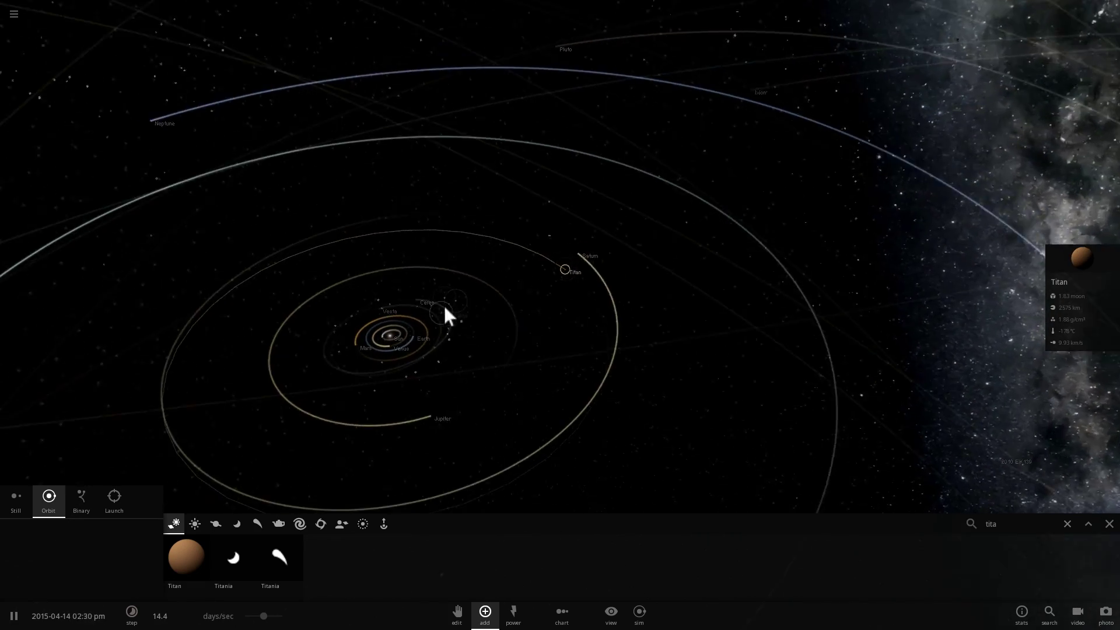
scroll(444, 315, "up", 10)
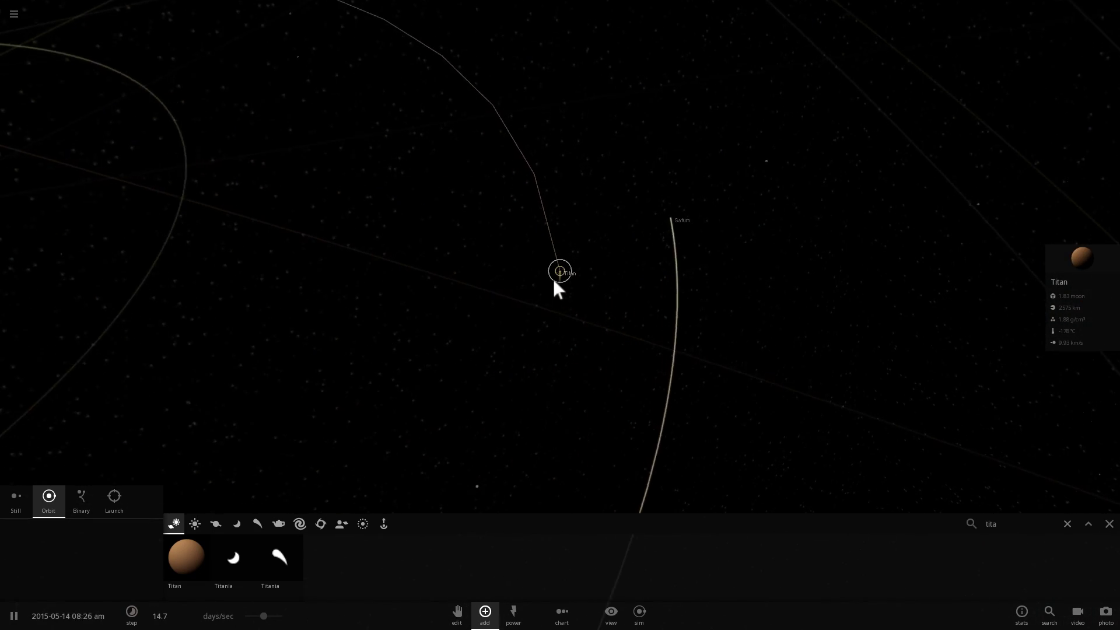
scroll(554, 281, "up", 15)
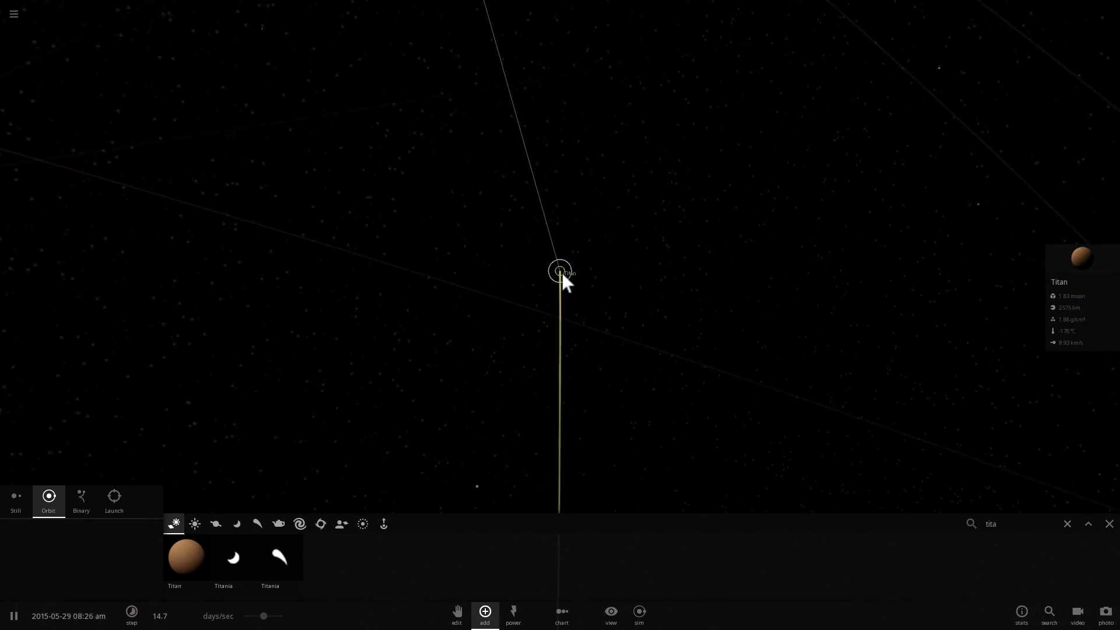
scroll(561, 272, "up", 5)
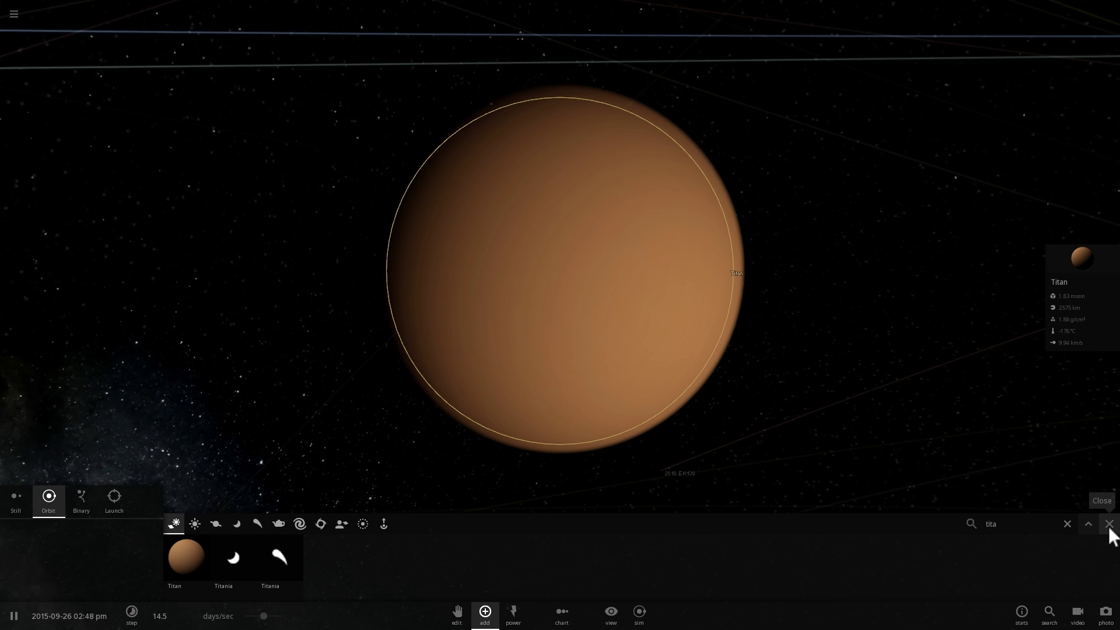
left_click(1110, 524)
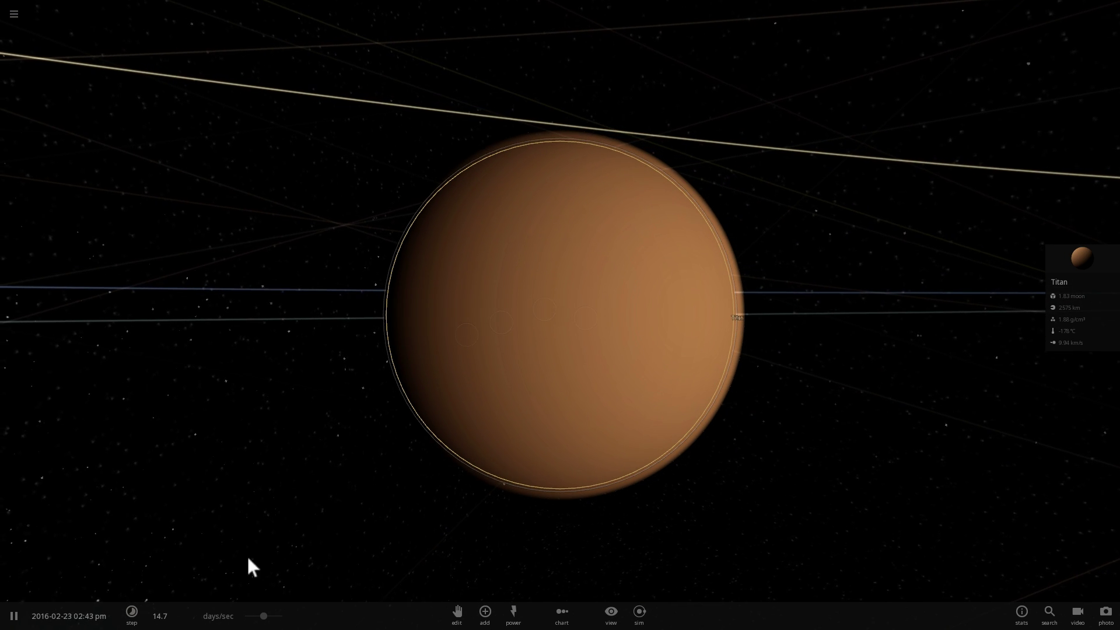
Raise the simulation speed to about 22.7 days/sec.
left_click_drag(266, 618, 278, 618)
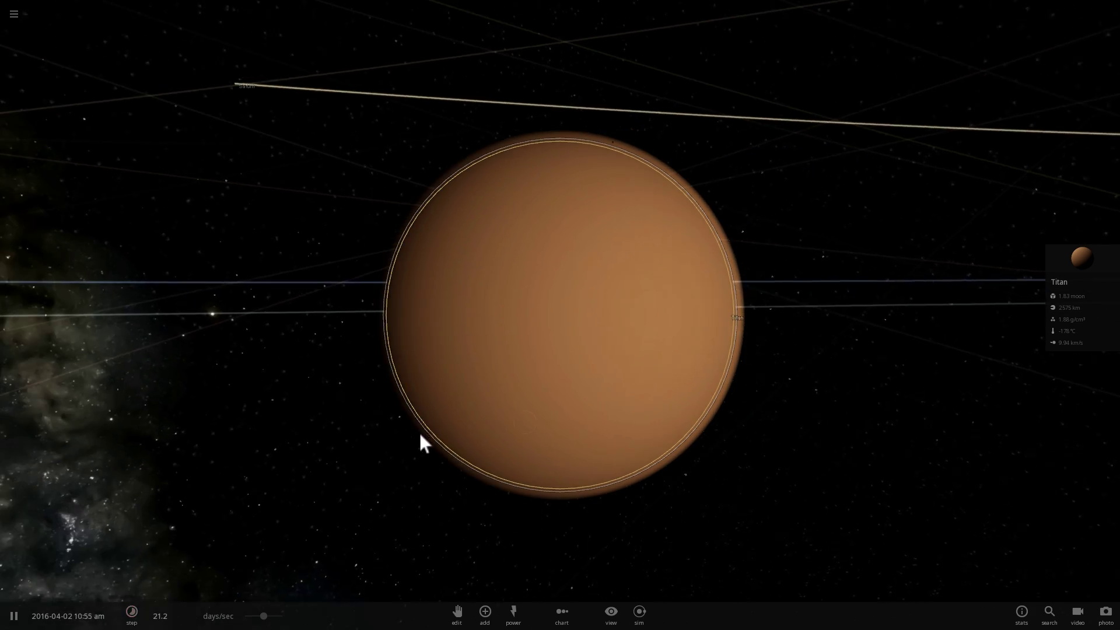
scroll(493, 404, "up", 2)
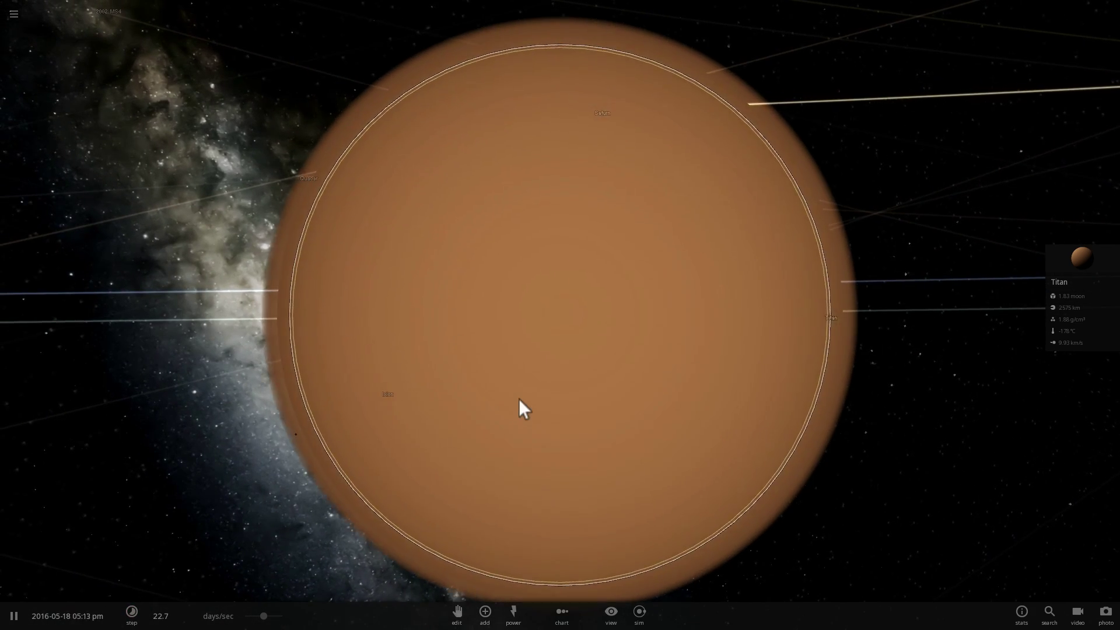
scroll(488, 405, "down", 3)
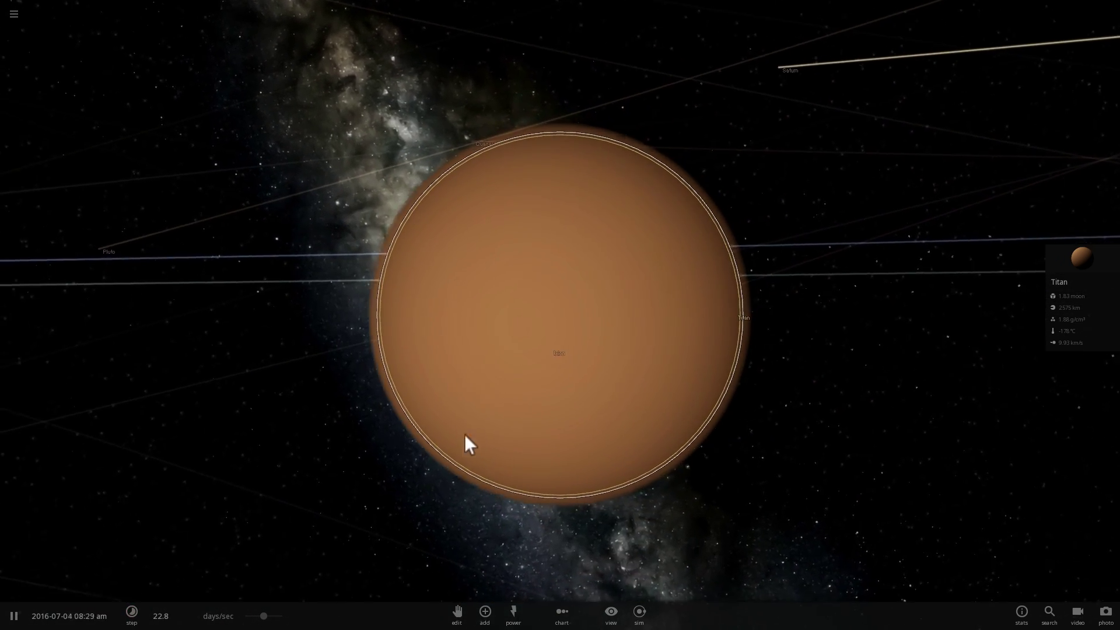
Compare Titan's size with Mercury and Mars by previewing each planet over it without placing either one.
left_click(485, 611)
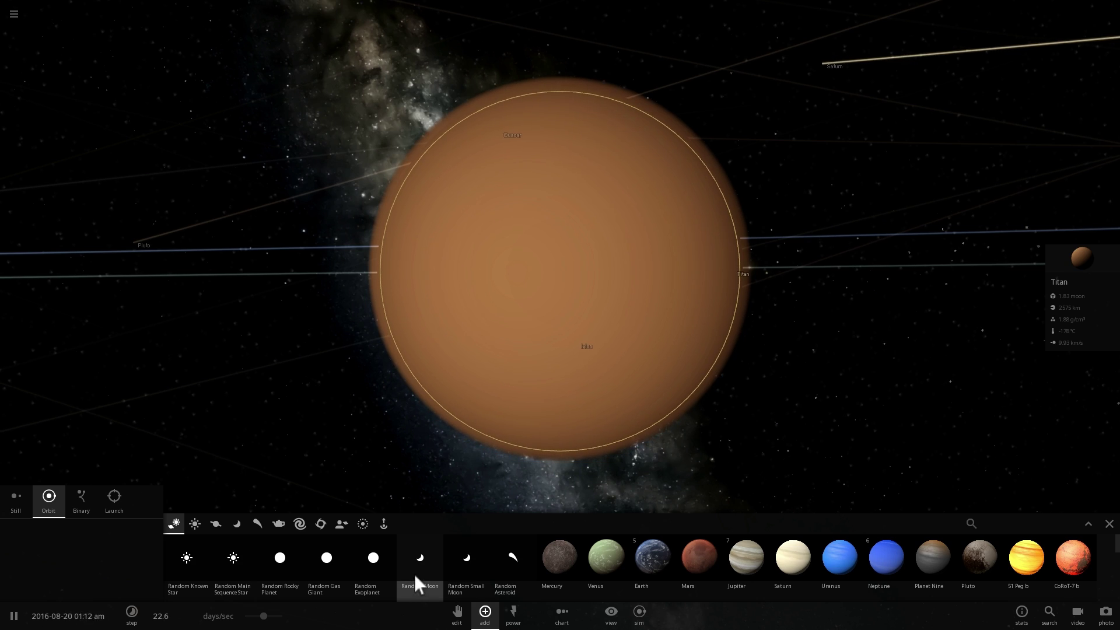
left_click(539, 553)
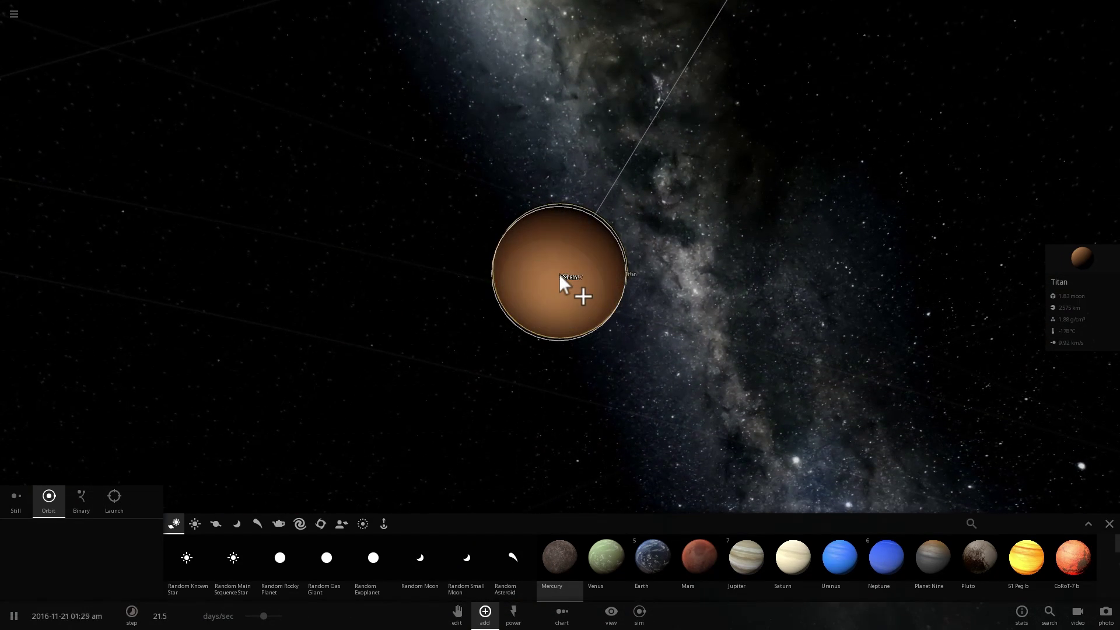
key("Escape")
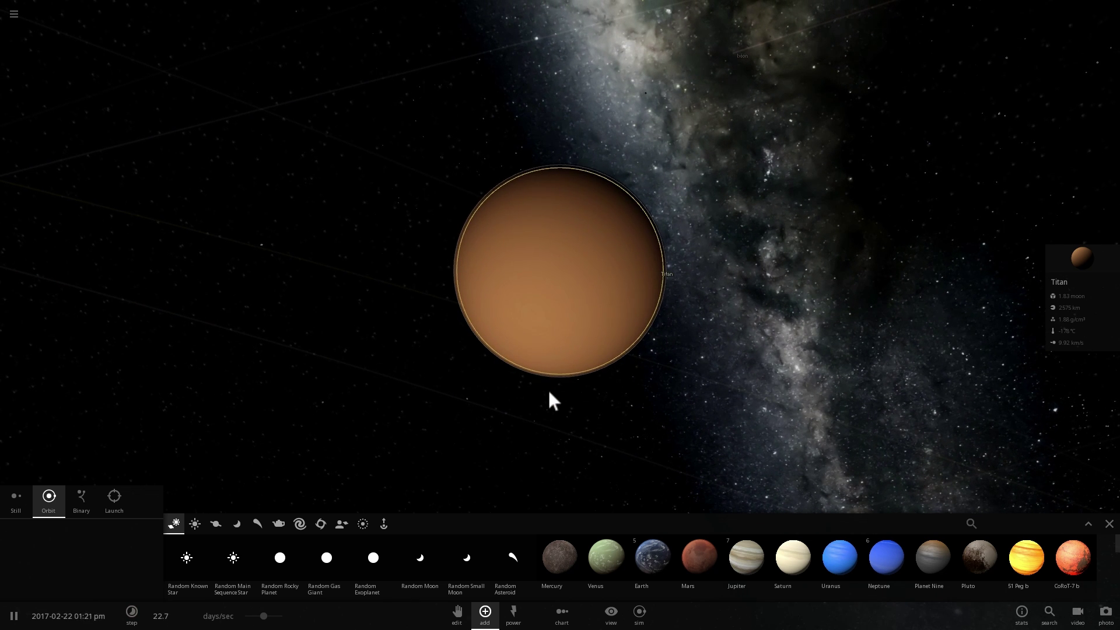
left_click(693, 558)
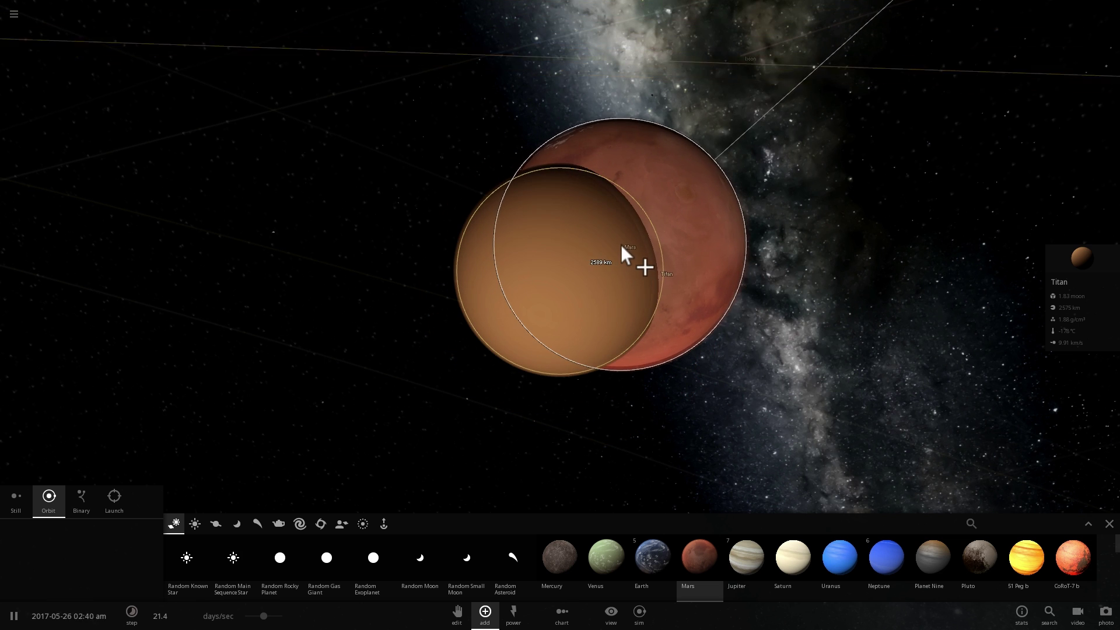
key("Escape")
right_click_drag(614, 379, 570, 369)
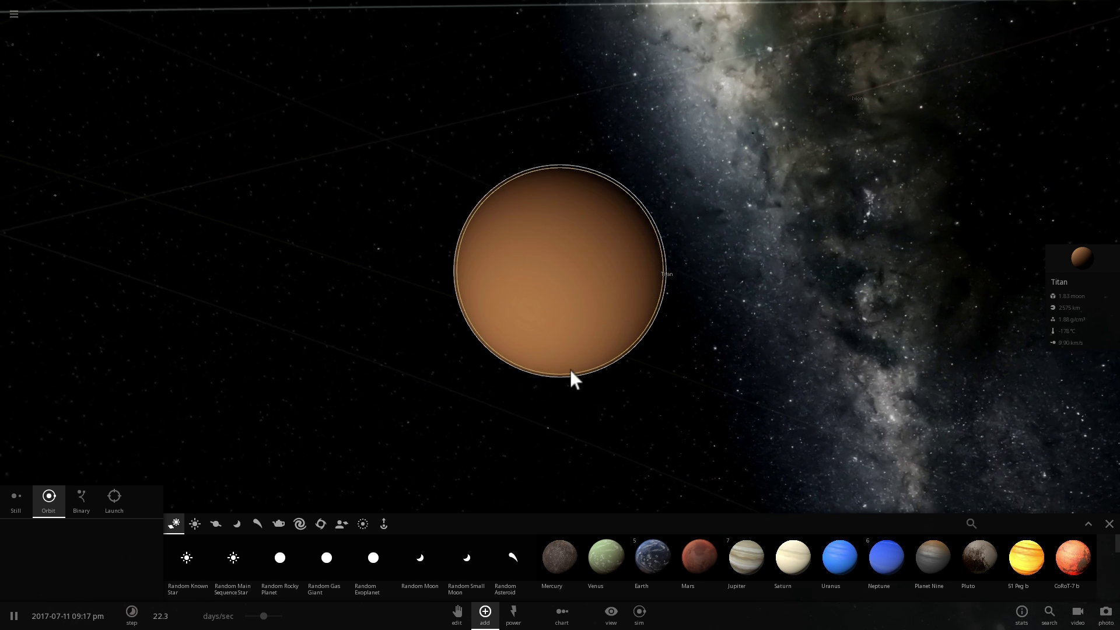
Review Titan's material properties, including its composition, comparisons, magnetic fields and radius simulation, with the object library closed.
scroll(576, 376, "up", 3)
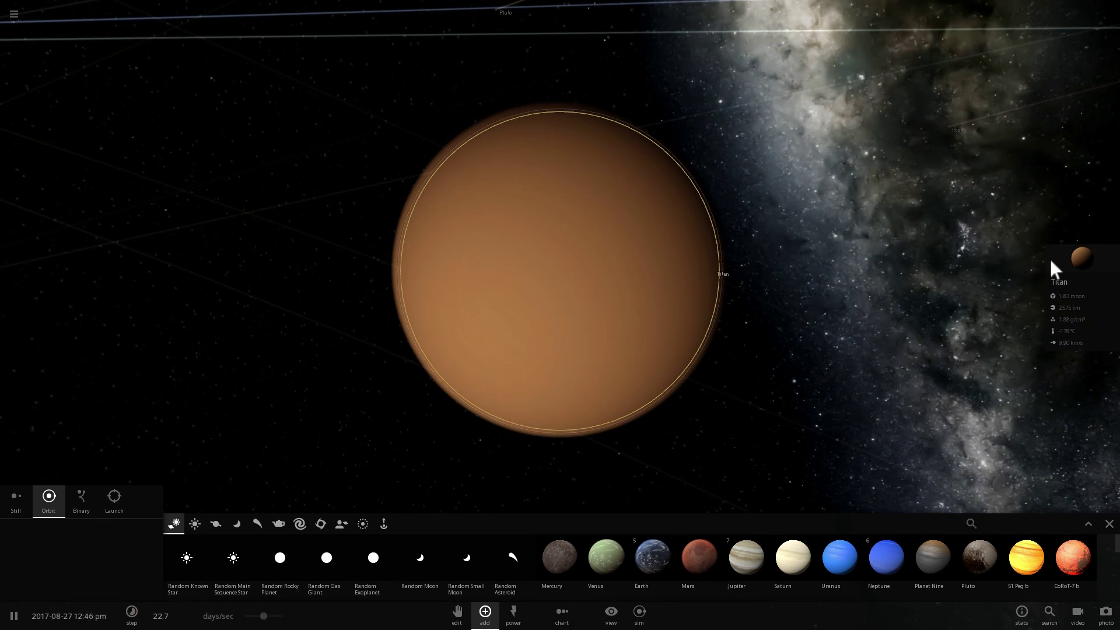
left_click(1062, 260)
left_click(1021, 172)
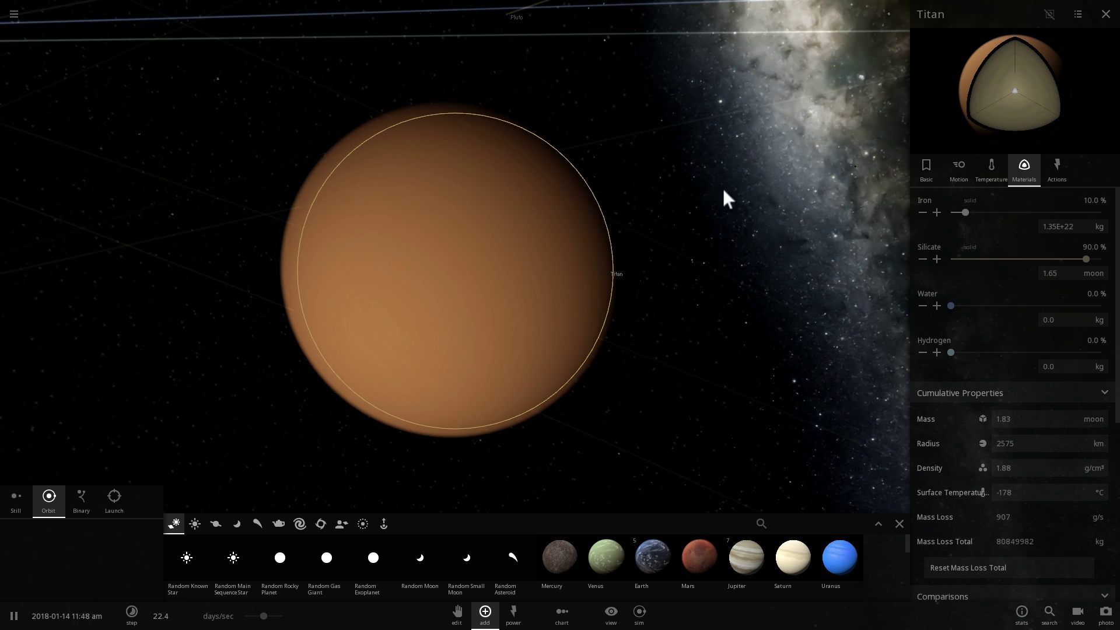
left_click(898, 523)
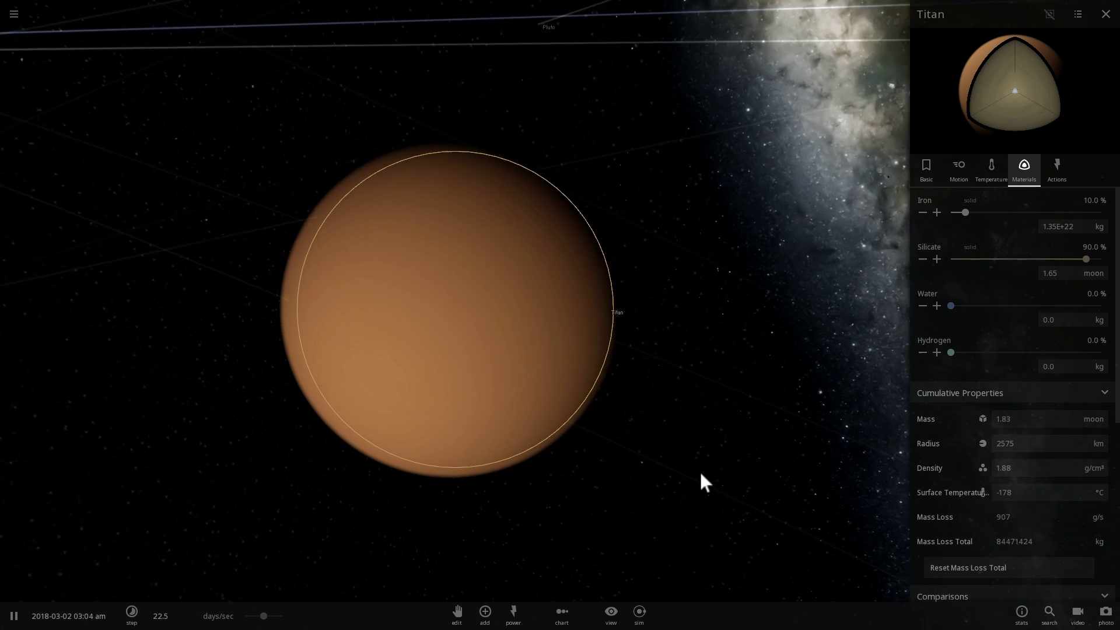
scroll(688, 474, "up", 2)
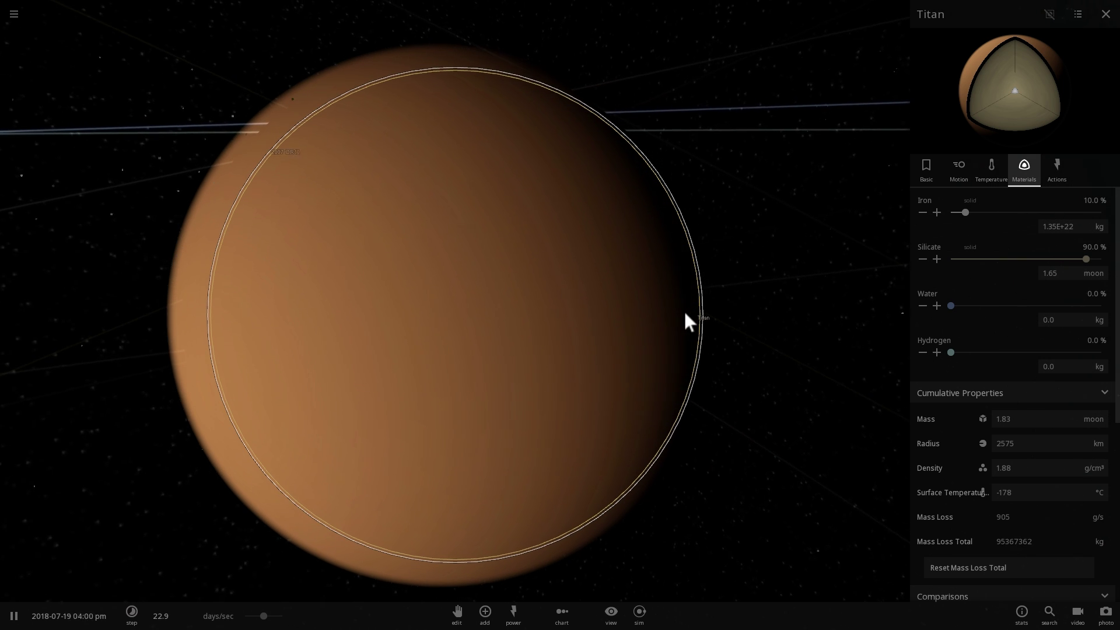
scroll(656, 324, "down", 3)
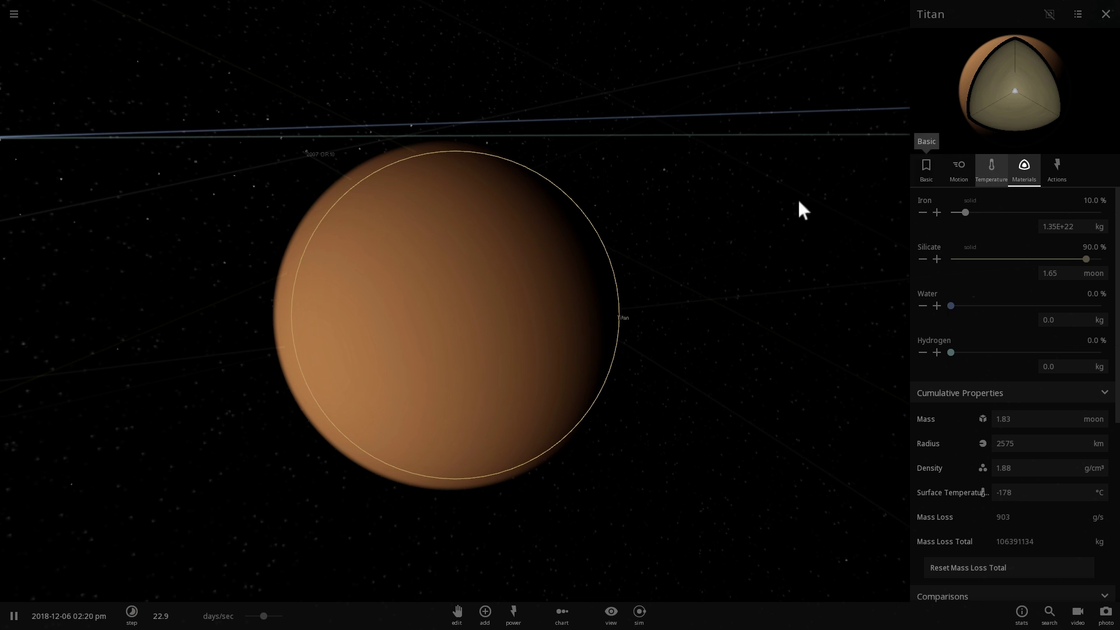
right_click_drag(525, 238, 597, 243)
scroll(522, 280, "up", 3)
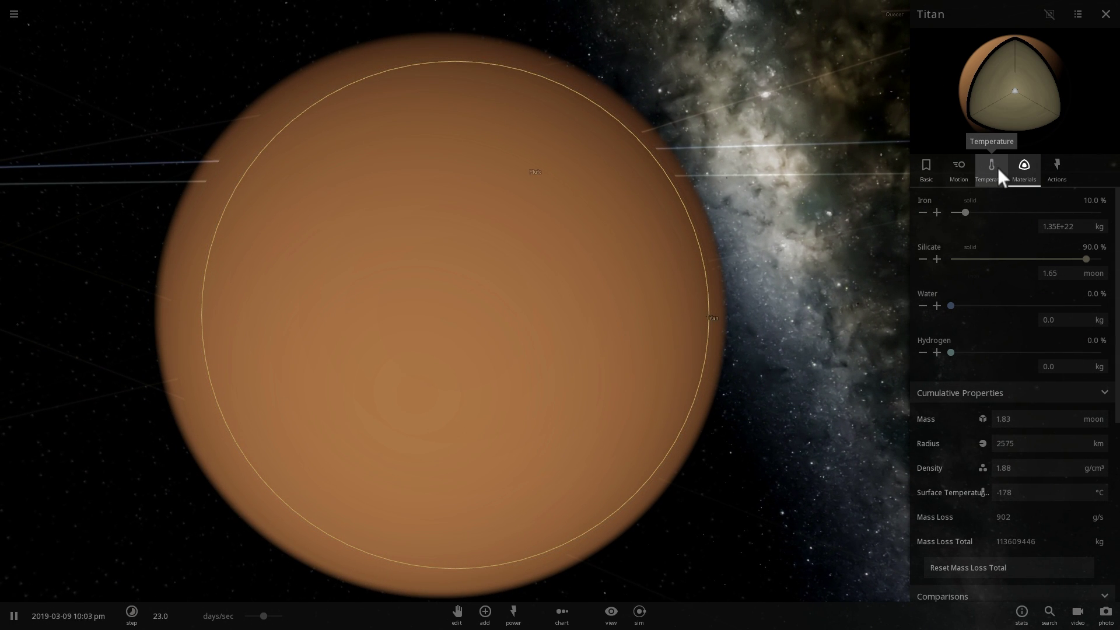
scroll(1009, 296, "down", 5)
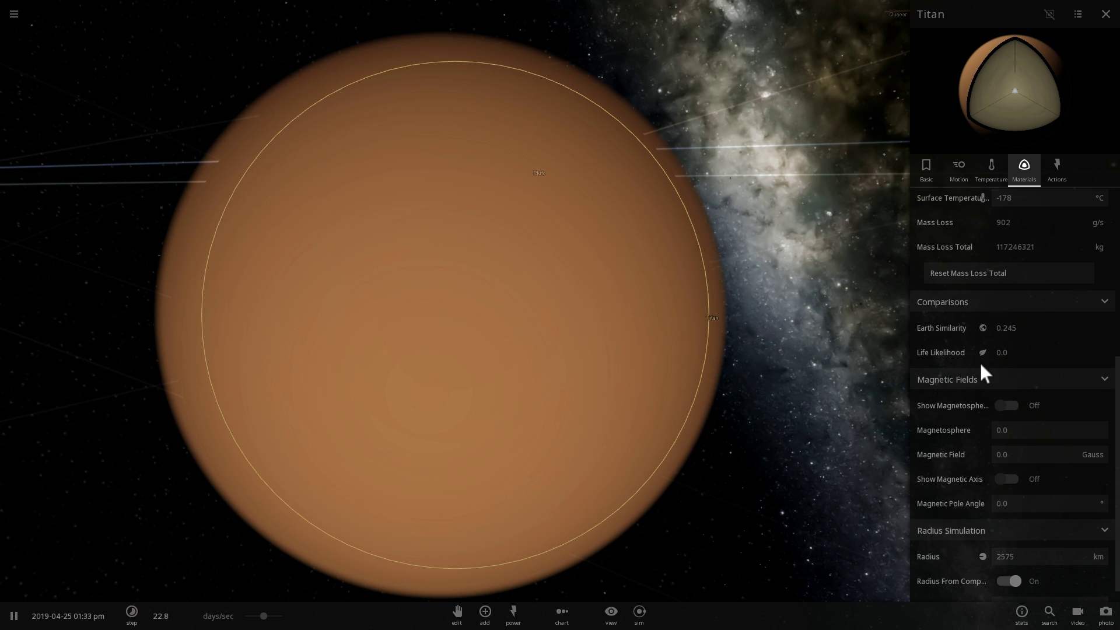
scroll(980, 409, "down", 1)
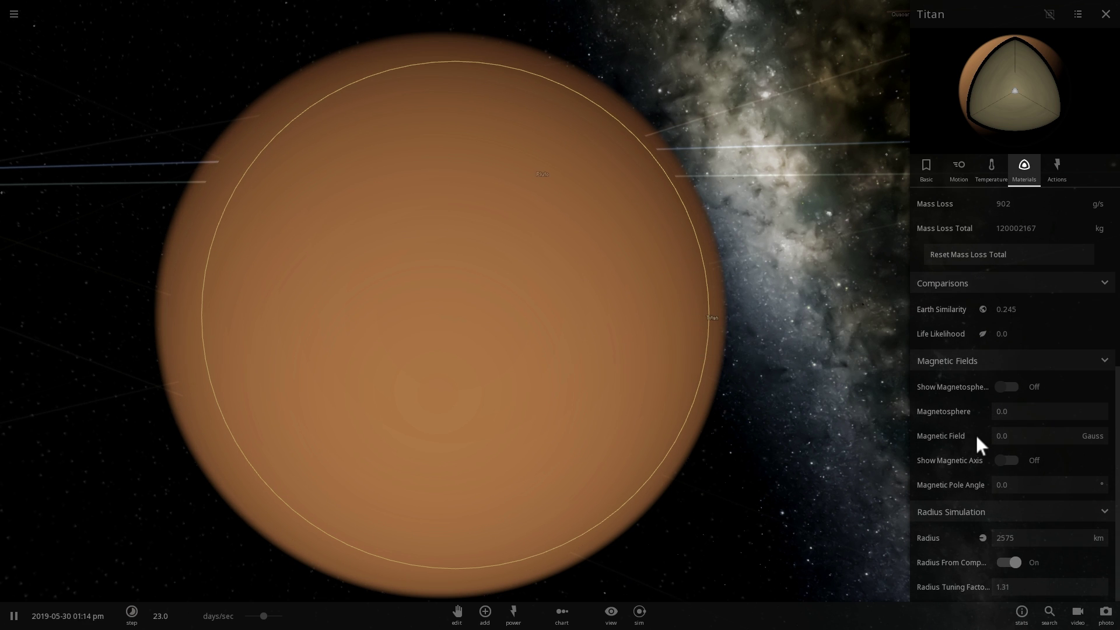
Turn Titan's atmosphere display off and back on in its temperature properties, and set its albedo to 0.09.
left_click(993, 173)
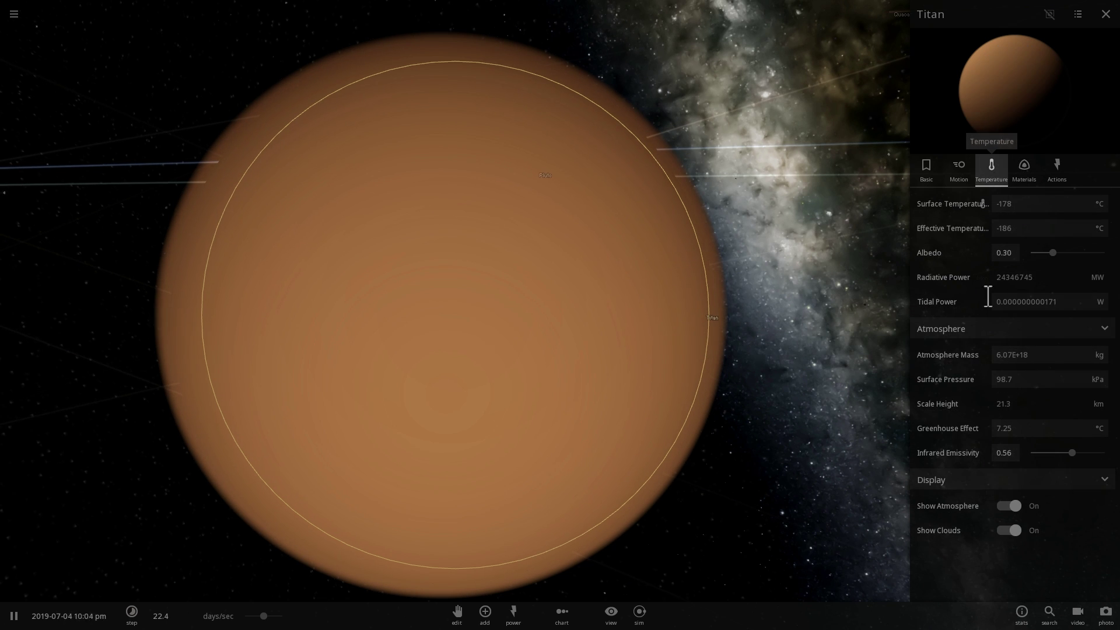
left_click(1012, 508)
left_click(1012, 508)
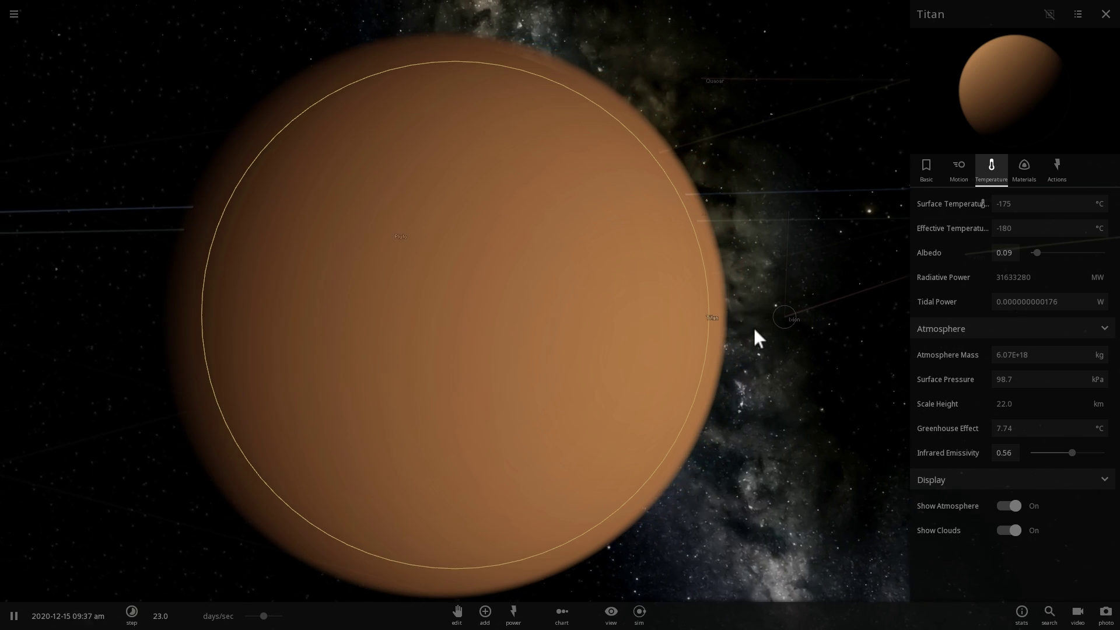
Inspect Titan's lit and dark sides from different angles and from farther away.
scroll(754, 331, "down", 3)
right_click_drag(751, 331, 675, 337)
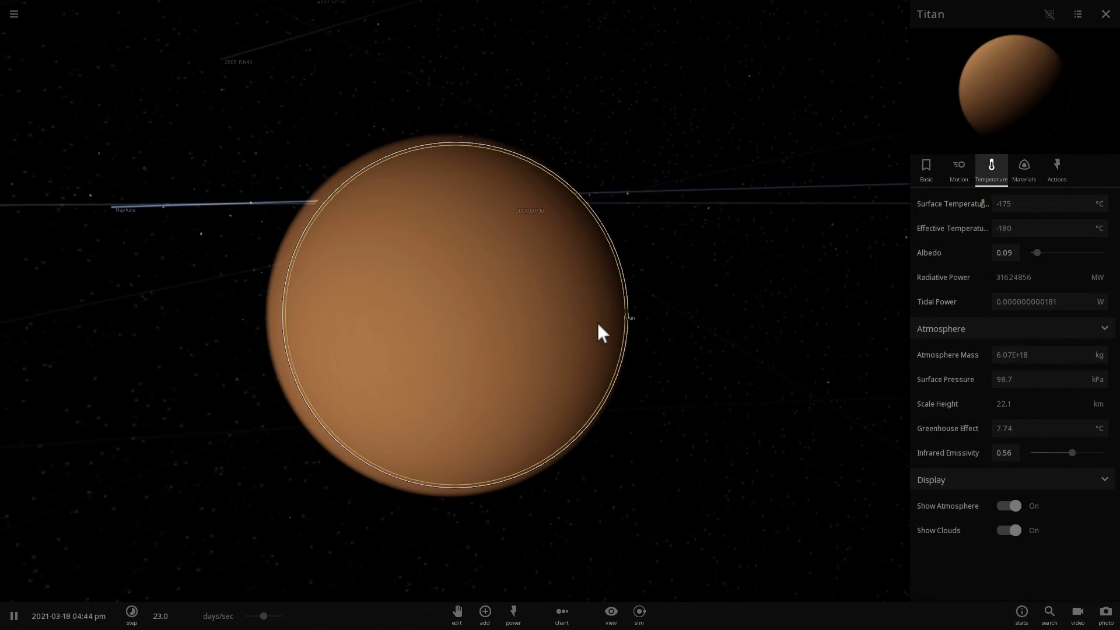
right_click_drag(598, 322, 414, 310)
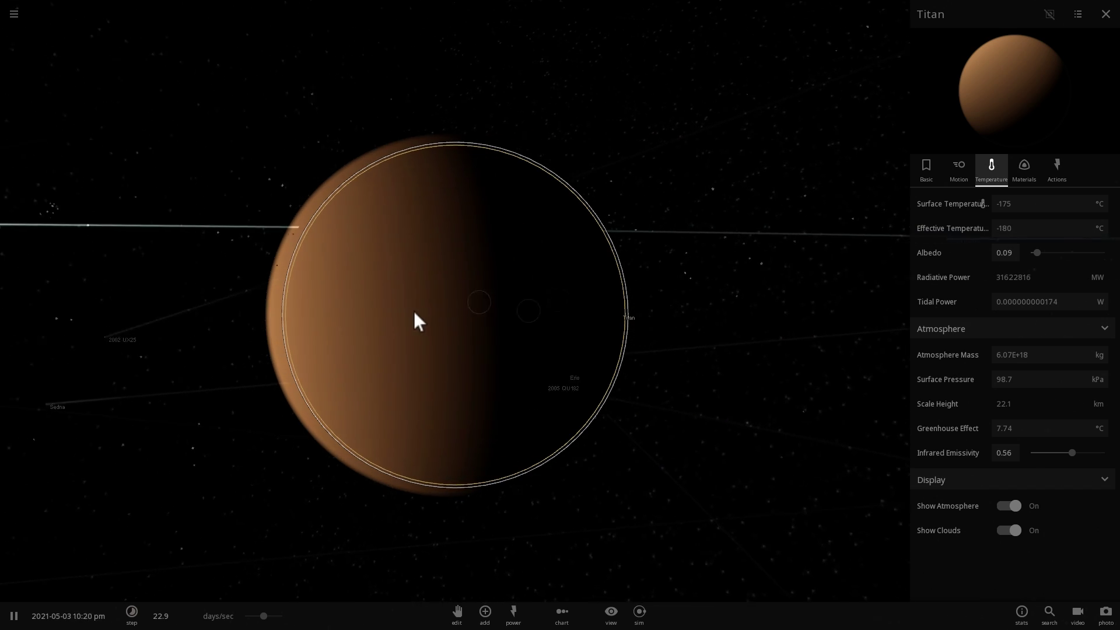
left_click_drag(415, 312, 425, 350)
scroll(381, 305, "down", 5)
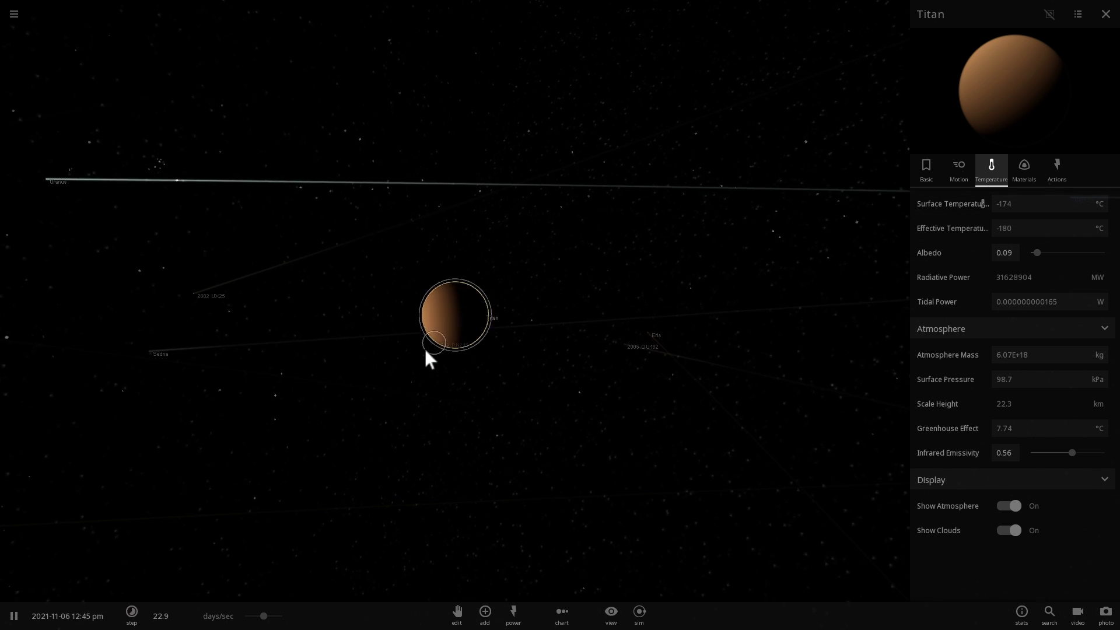
Examine Titan's orbit around the Sun from afar and from above, relative to the orbits of Jupiter and Saturn.
scroll(425, 350, "down", 5)
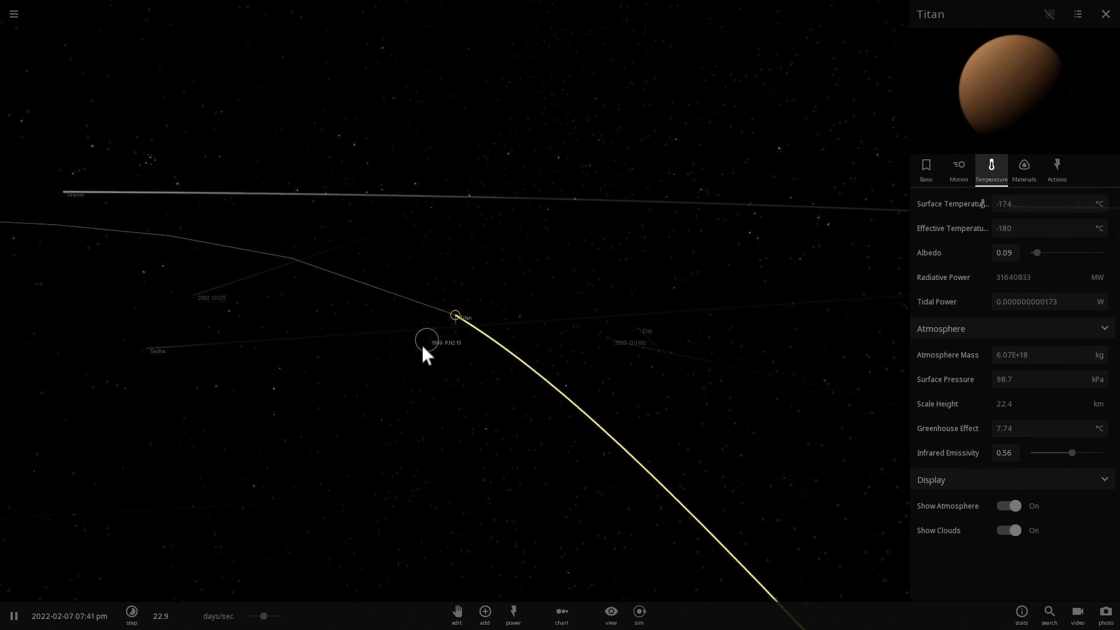
scroll(423, 352, "down", 5)
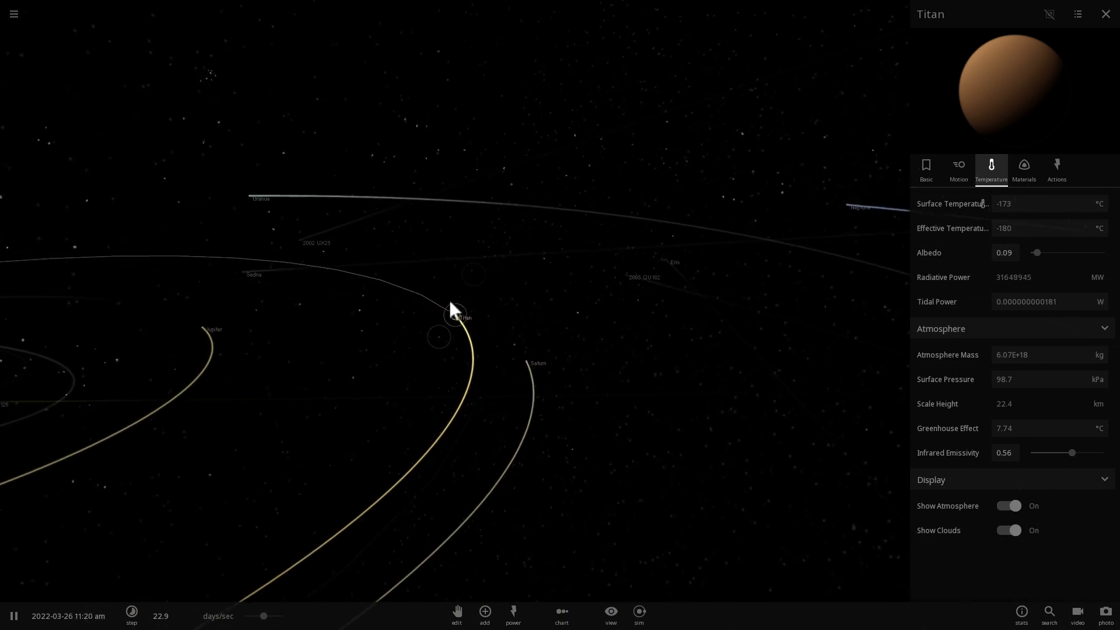
left_click_drag(451, 302, 330, 369)
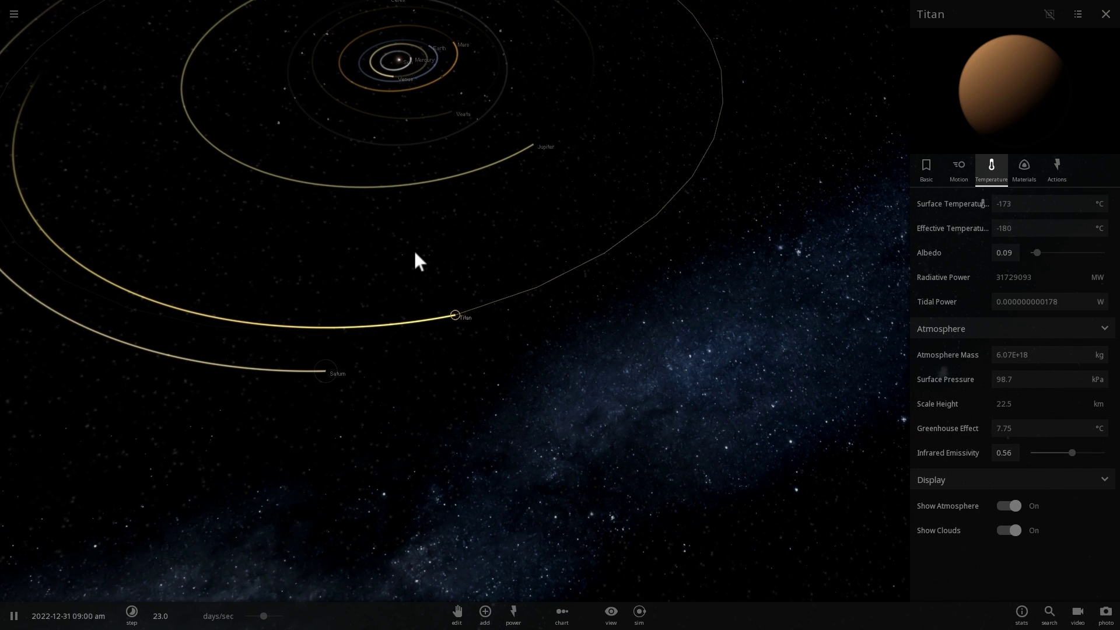
left_click_drag(418, 240, 429, 226)
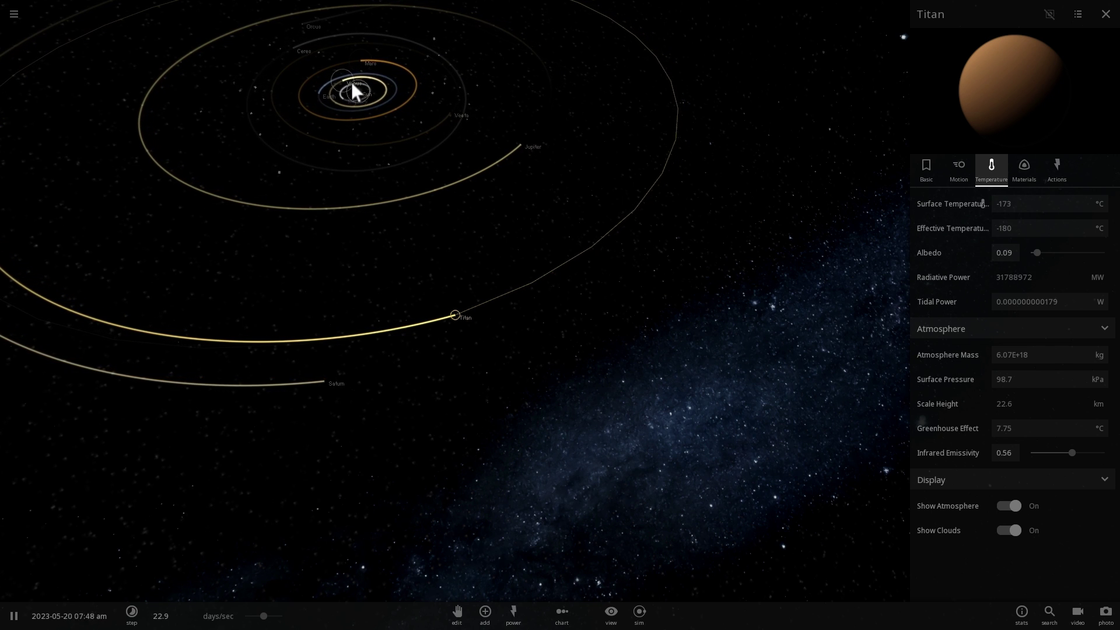
left_click_drag(456, 277, 445, 262)
scroll(459, 311, "up", 4)
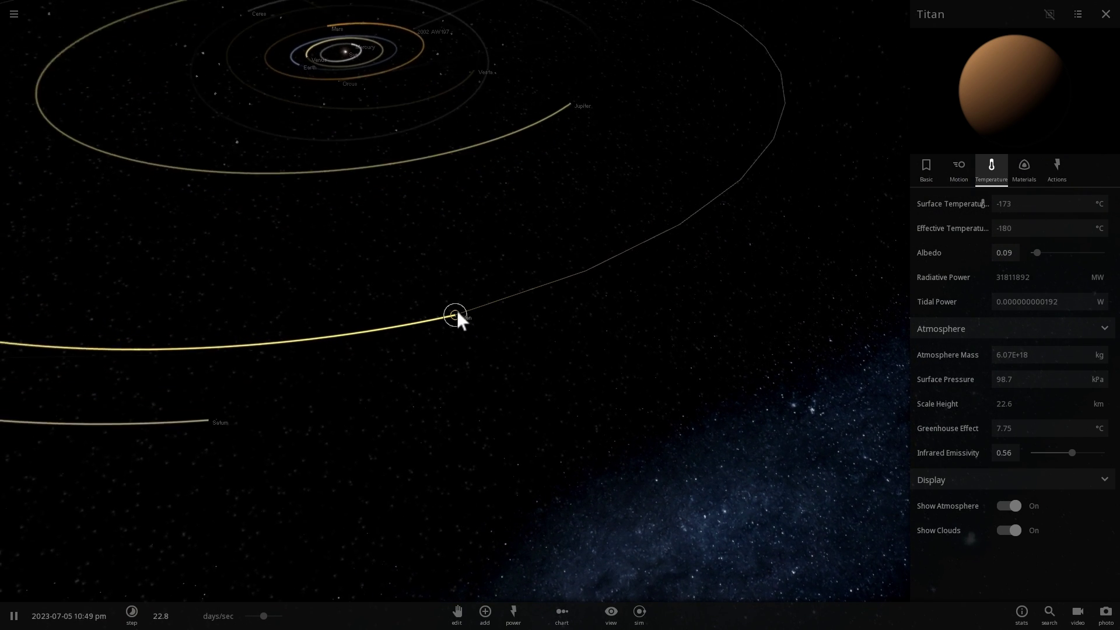
scroll(457, 311, "up", 3)
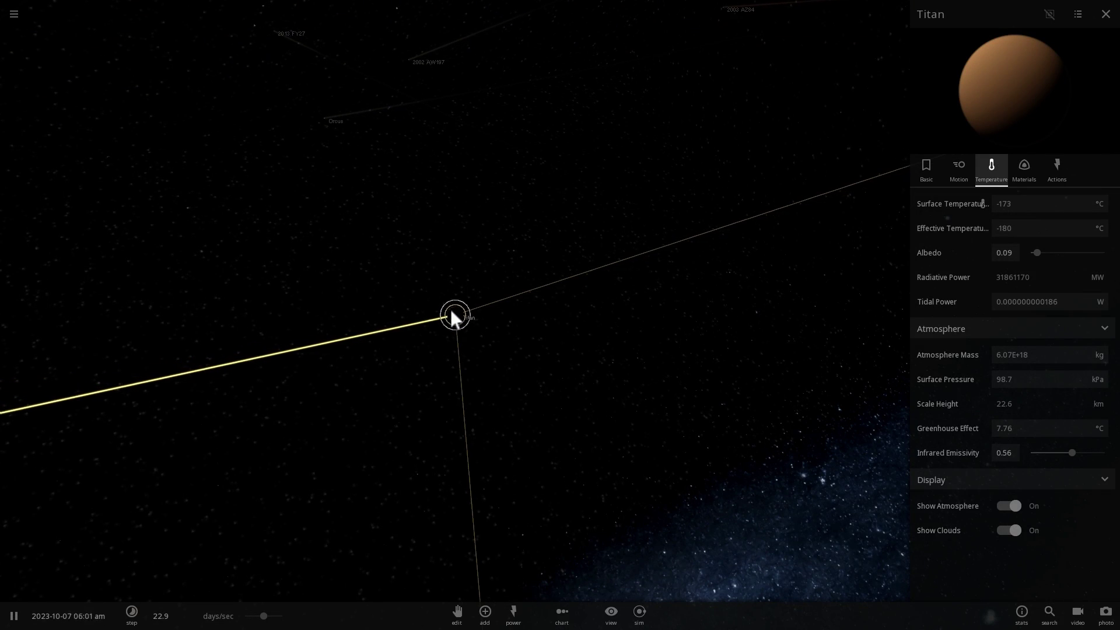
Focus closely on Titan and inspect its hazy surface from several angles and distances.
double_click(452, 316)
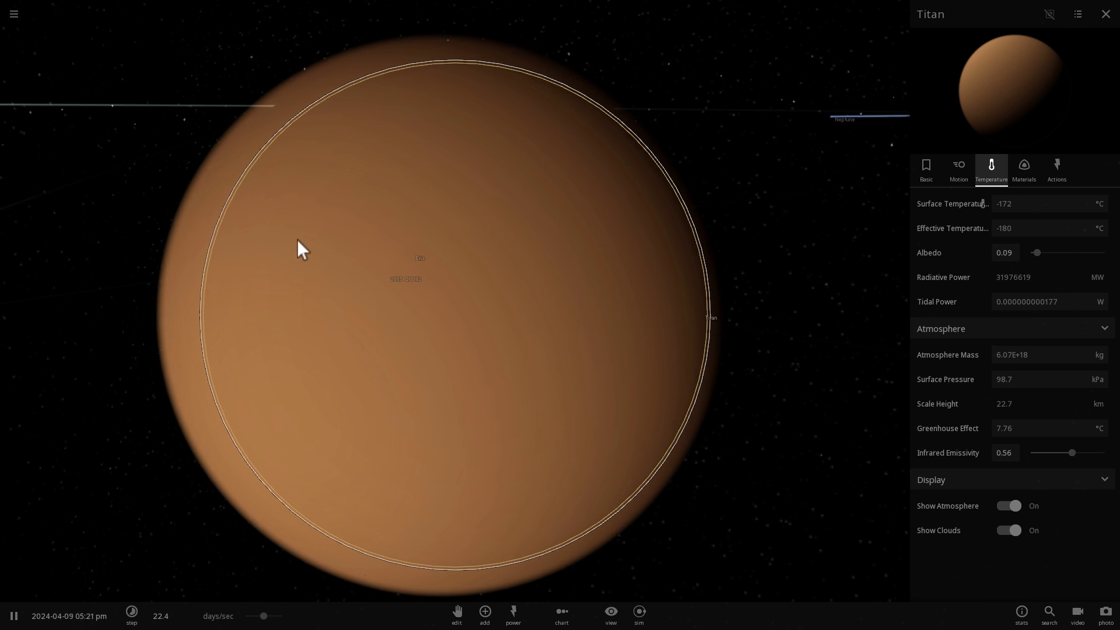
right_click_drag(297, 239, 368, 231)
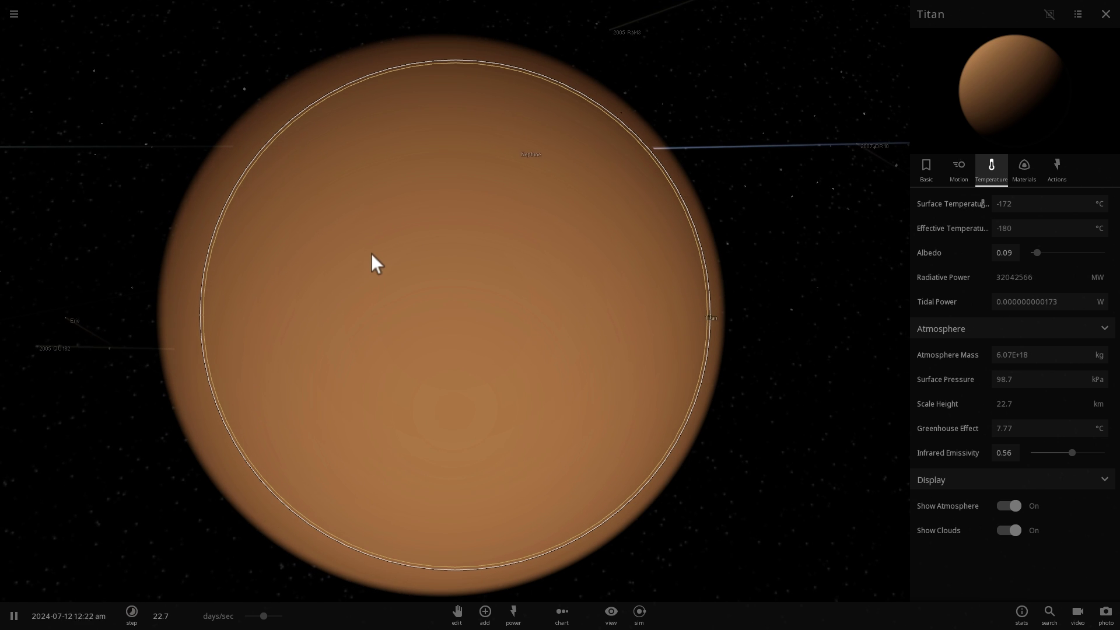
right_click_drag(326, 258, 366, 252)
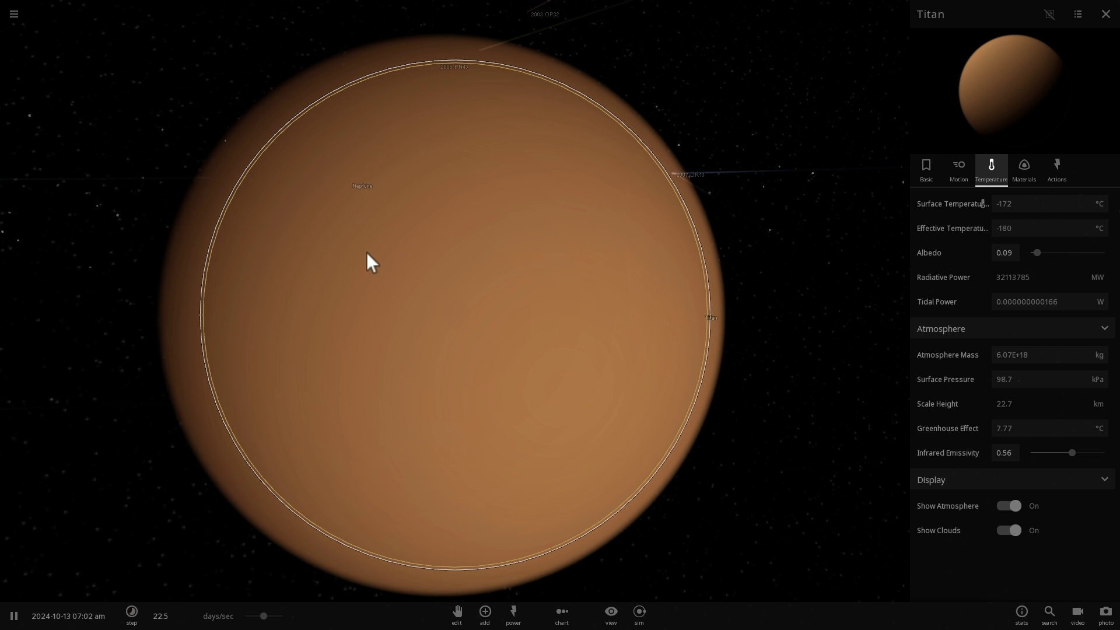
left_click_drag(371, 253, 409, 237)
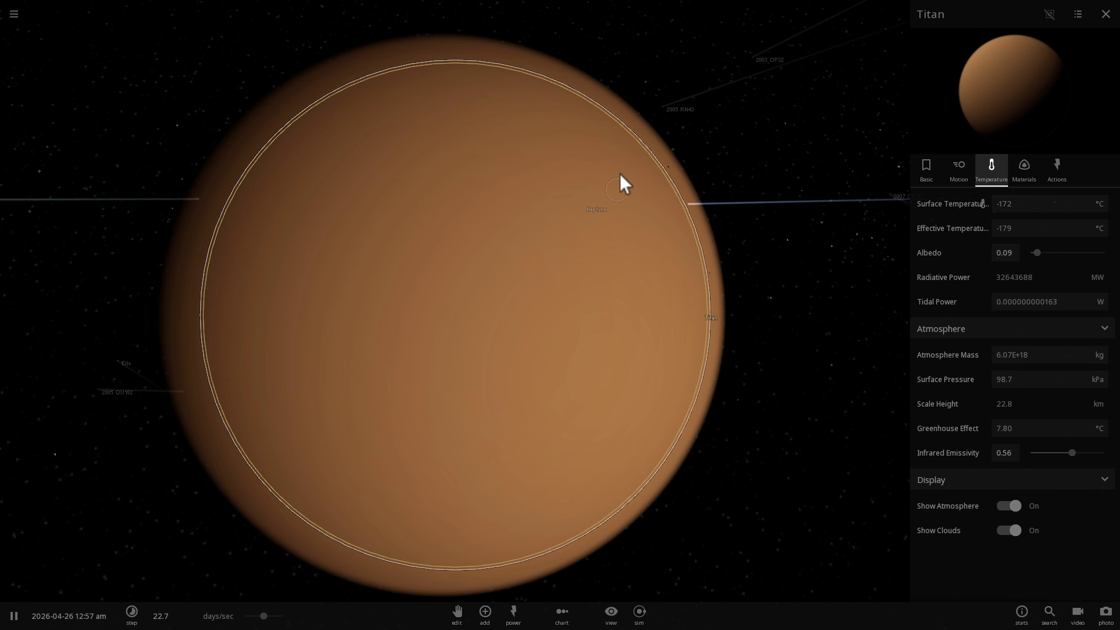
scroll(621, 174, "down", 2)
scroll(623, 173, "down", 1)
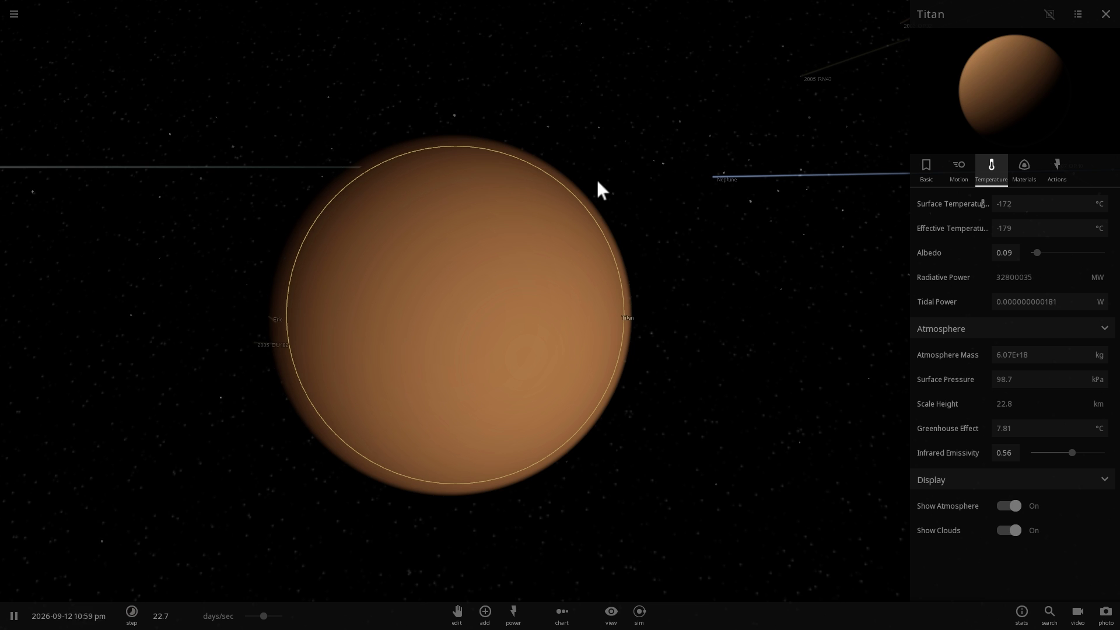
scroll(598, 182, "up", 3)
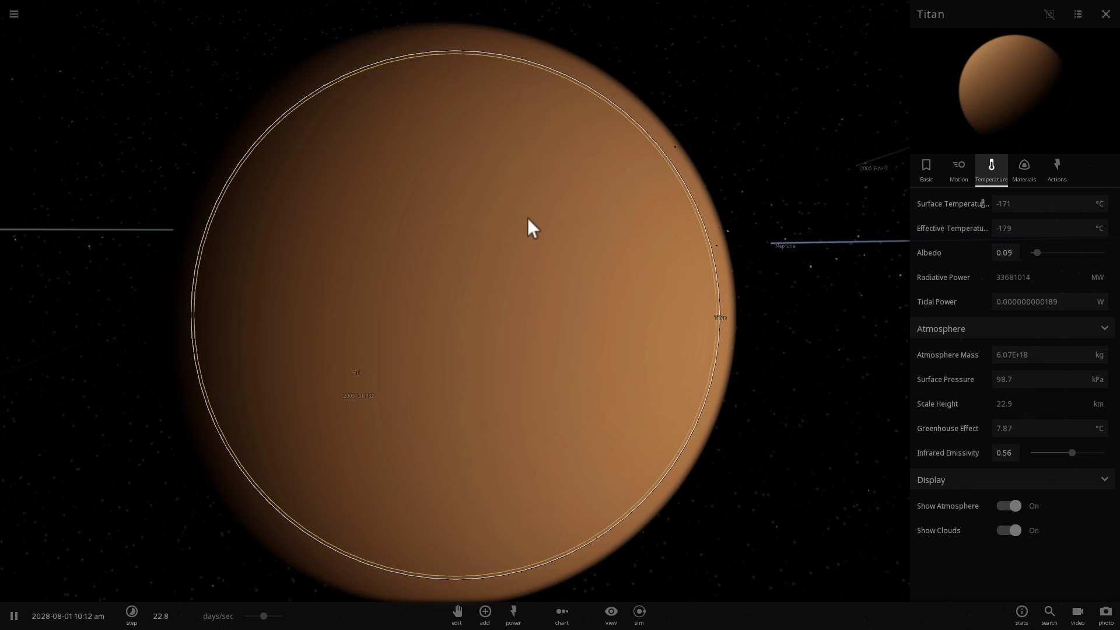
right_click_drag(581, 241, 572, 240)
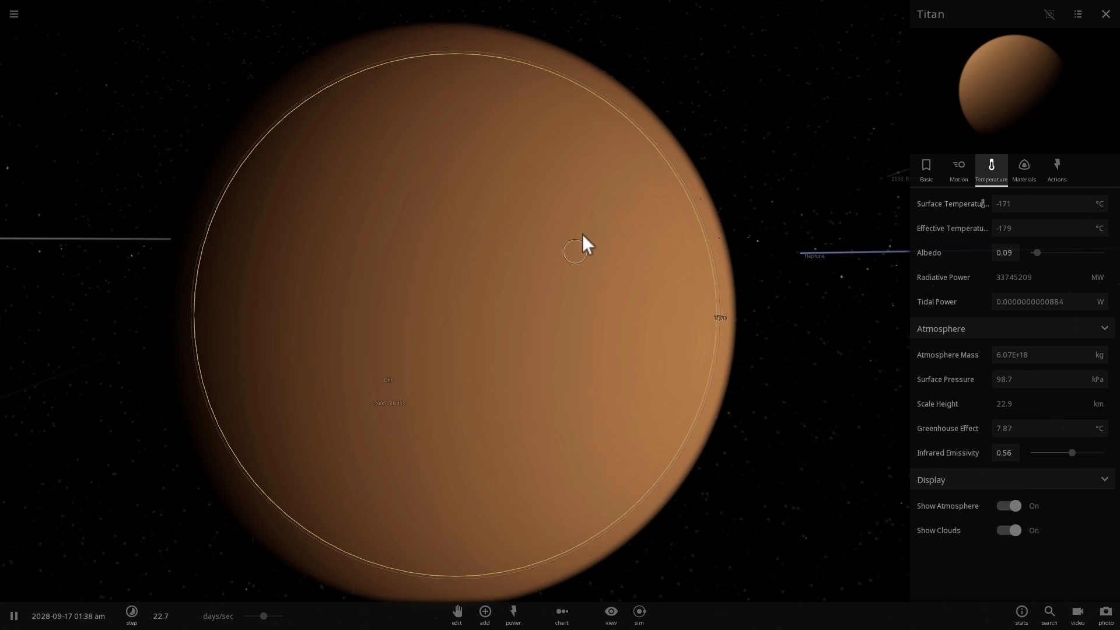
Check Titan's material and temperature properties, and compare its sunlit side with its dark side.
left_click(1025, 169)
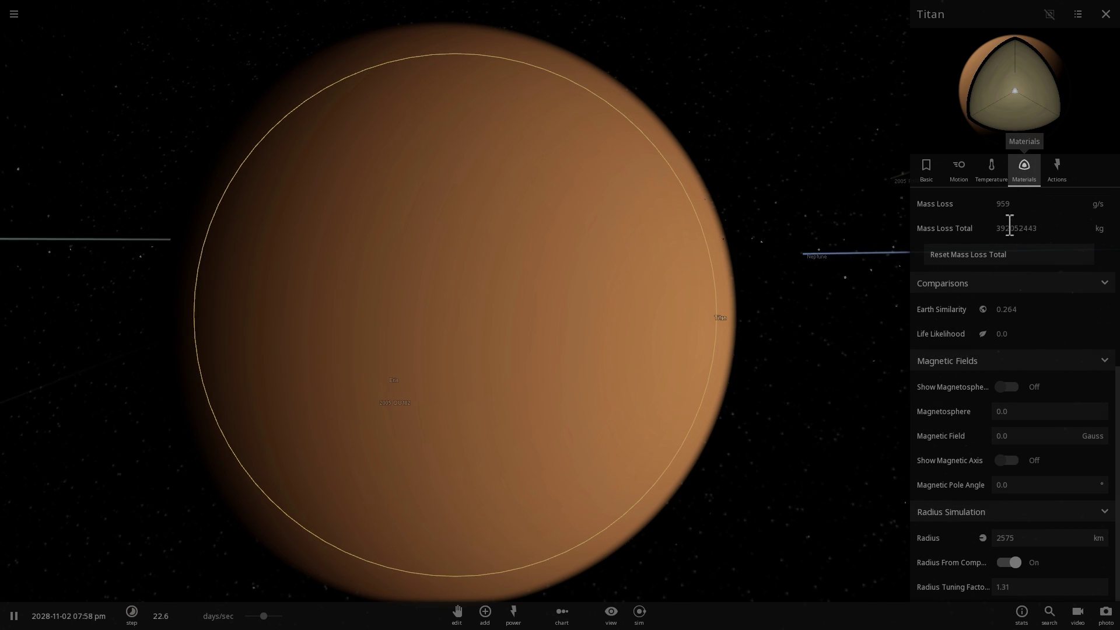
left_click(1000, 180)
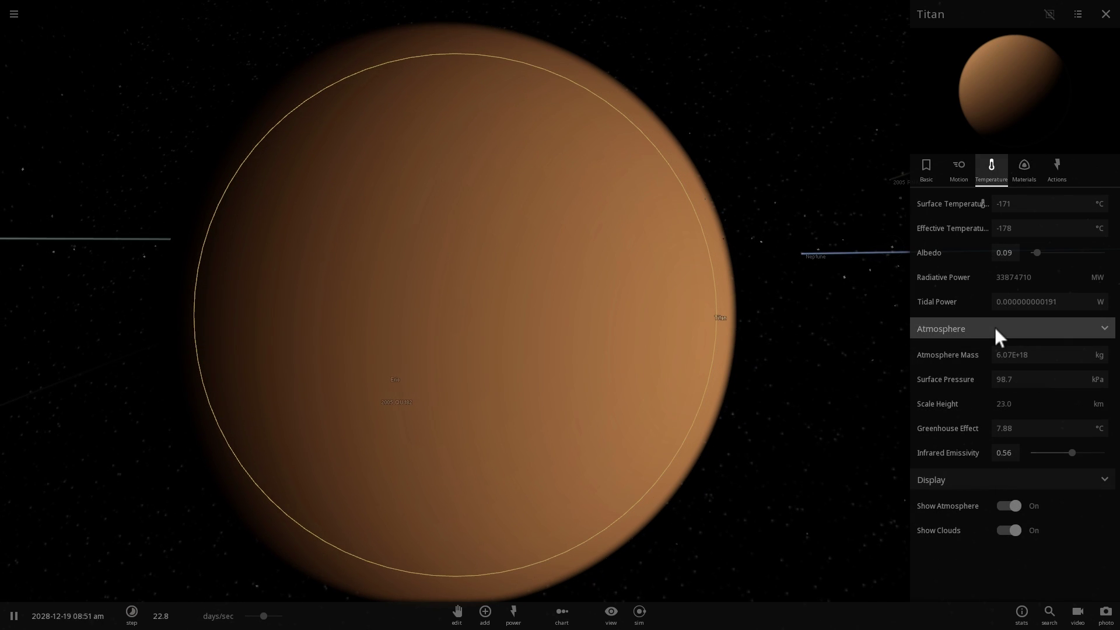
scroll(701, 335, "down", 4)
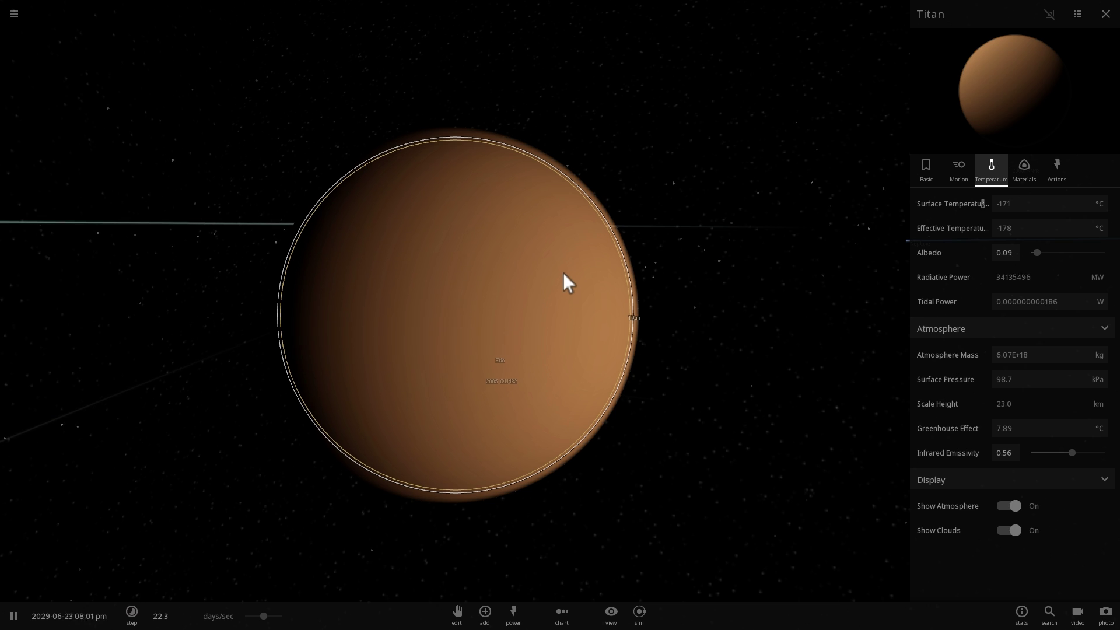
left_click_drag(561, 272, 176, 264)
scroll(332, 274, "up", 4)
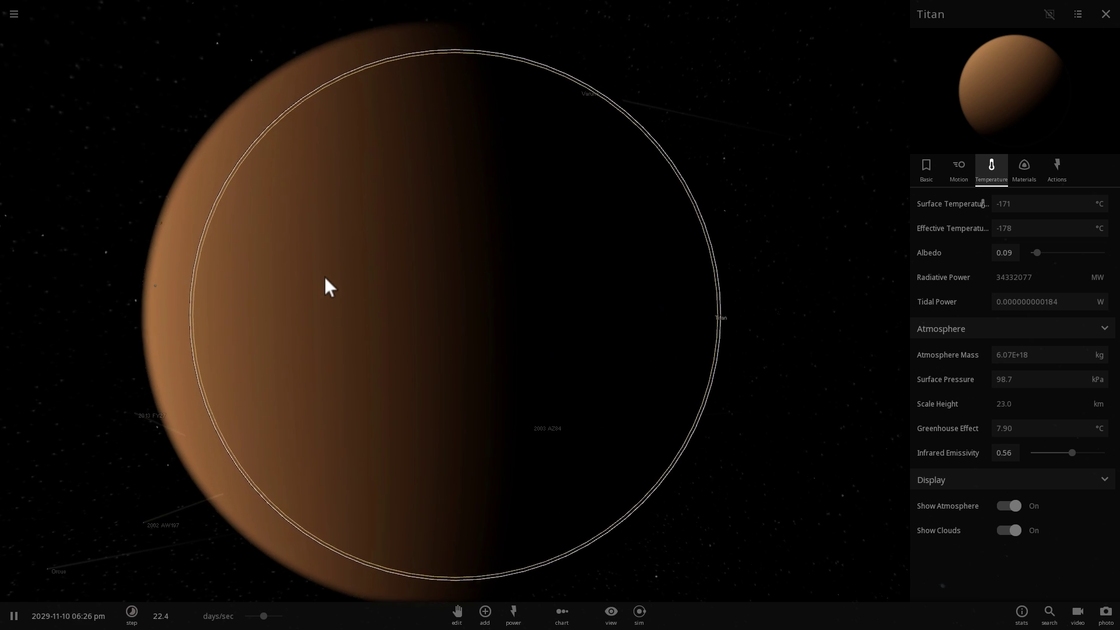
left_click_drag(324, 276, 425, 254)
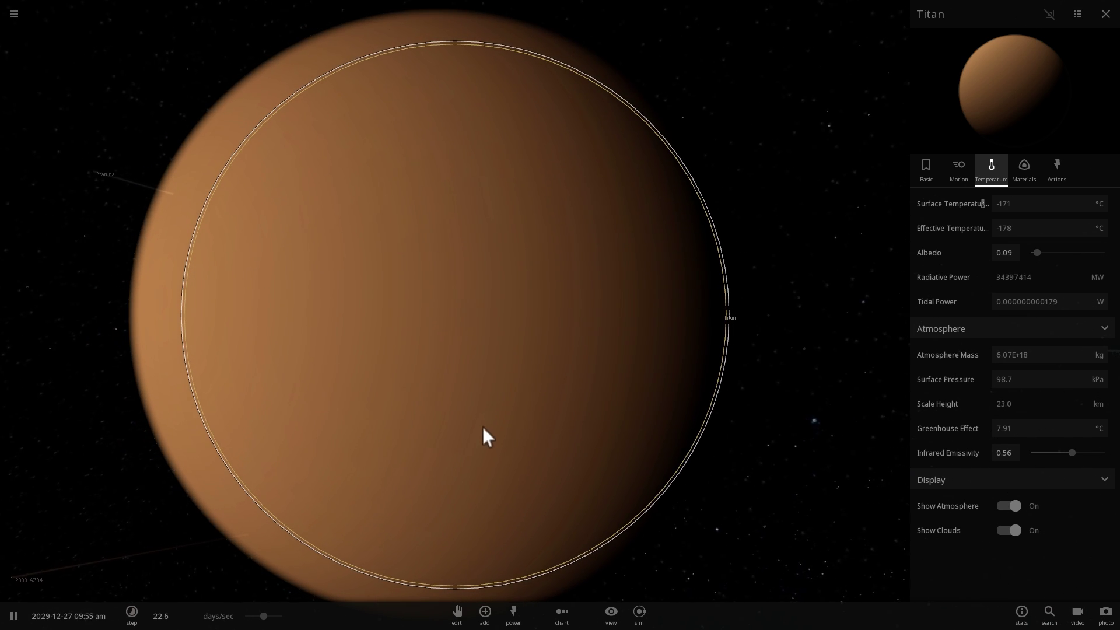
Launch eight random asteroids at 10.0 km/s into different spots on Titan's surface.
left_click(485, 613)
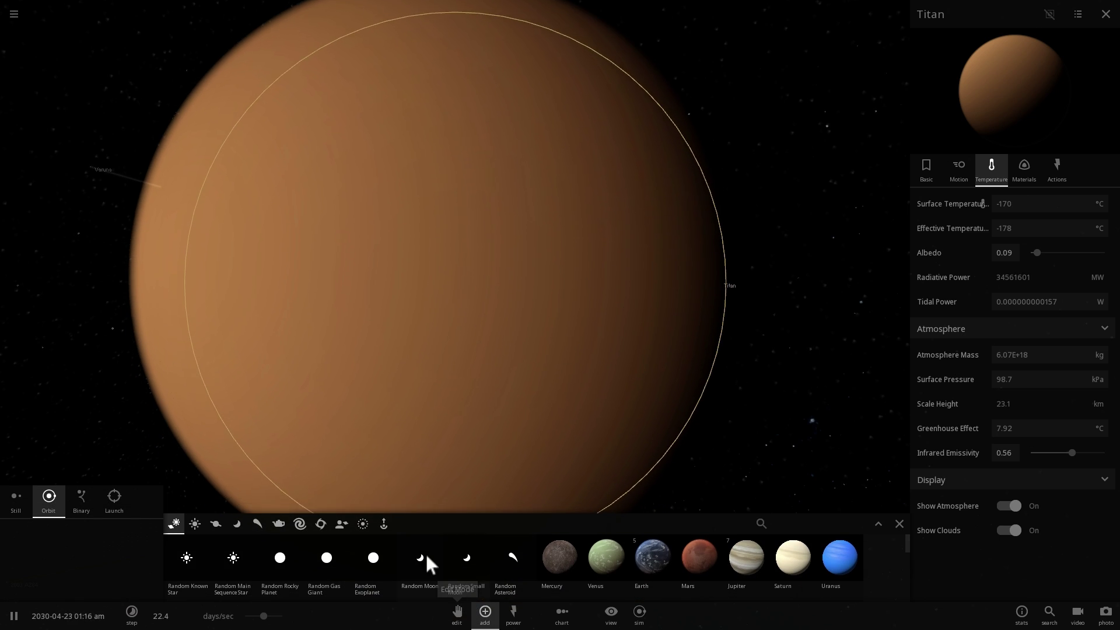
left_click(242, 523)
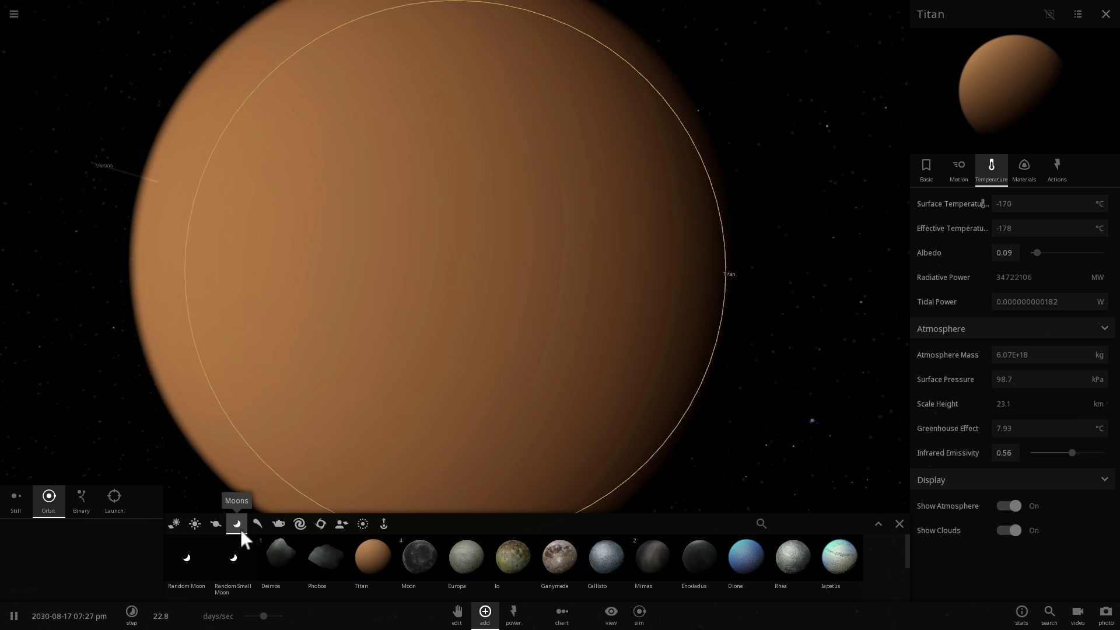
left_click(257, 525)
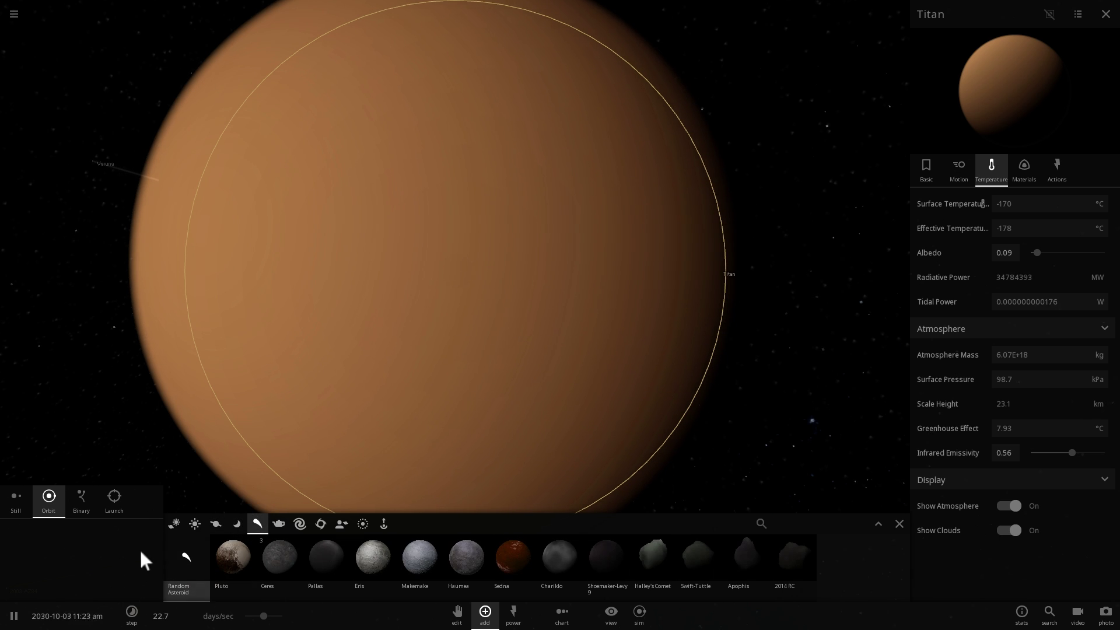
left_click(115, 499)
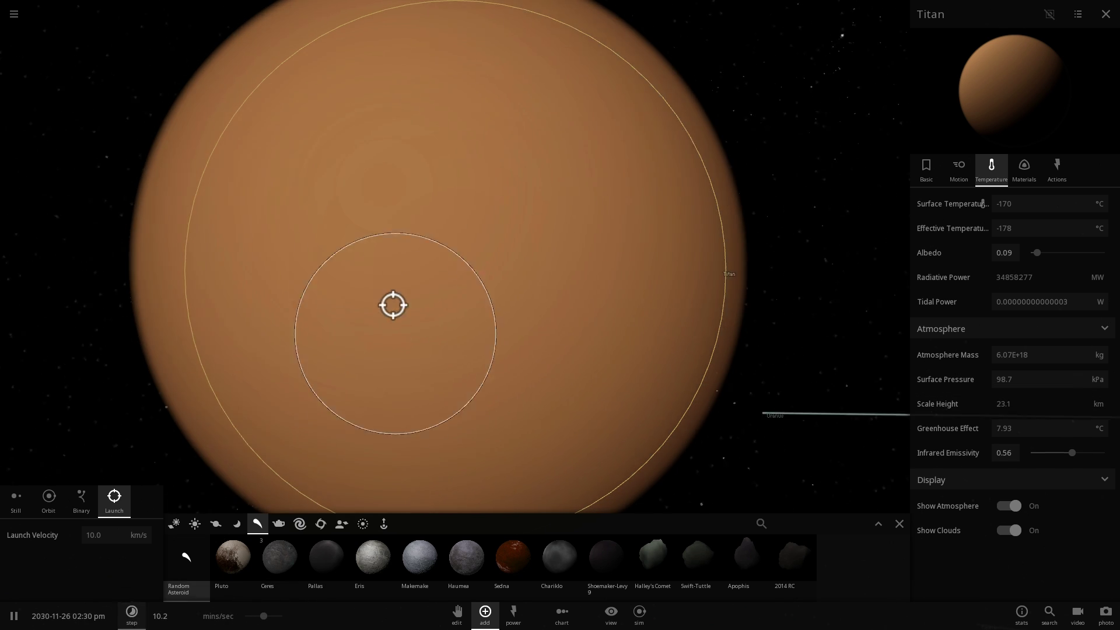
left_click(358, 192)
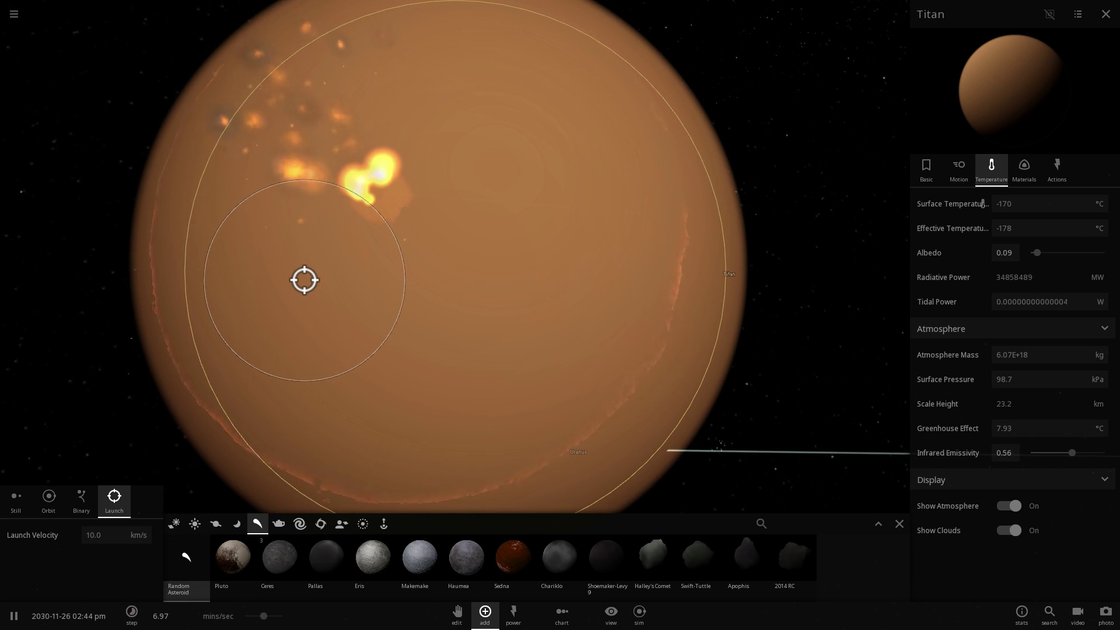
left_click(239, 244)
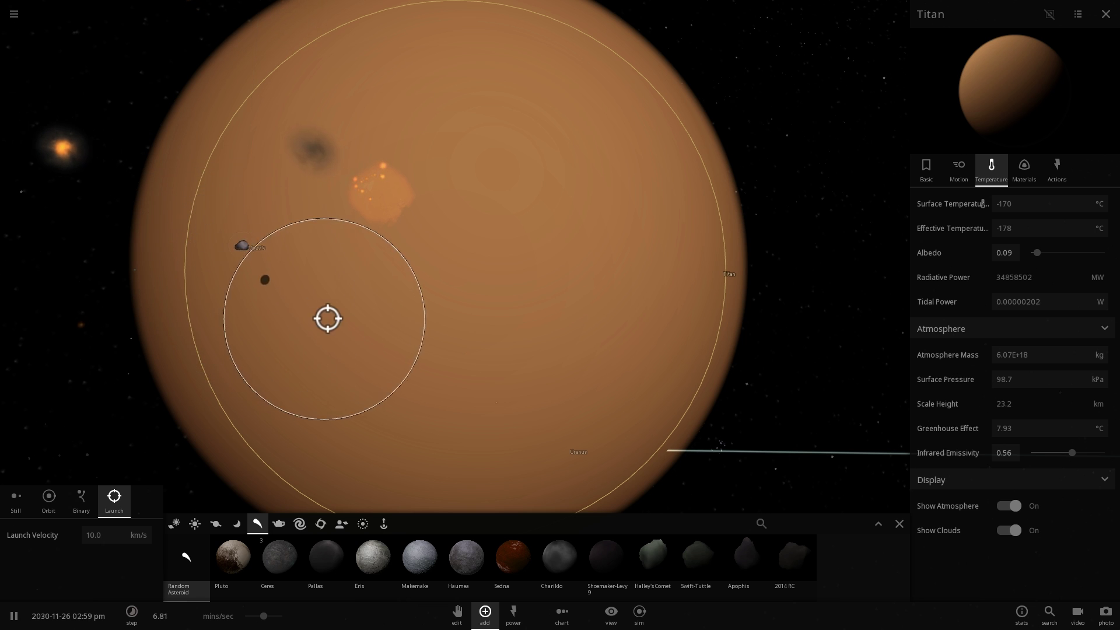
left_click(438, 368)
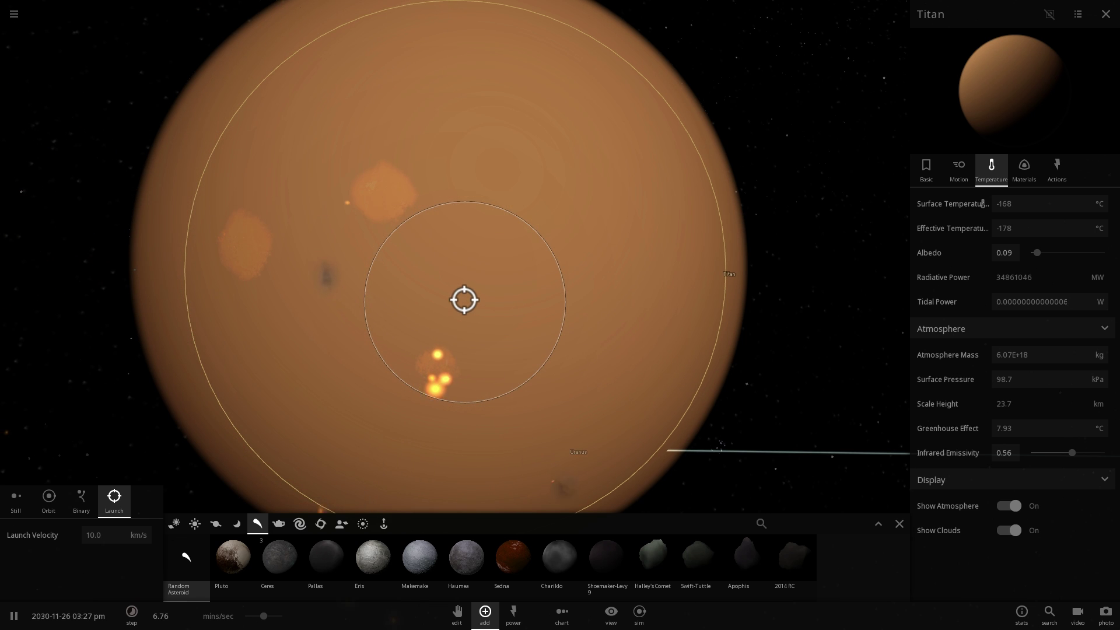
left_click(471, 142)
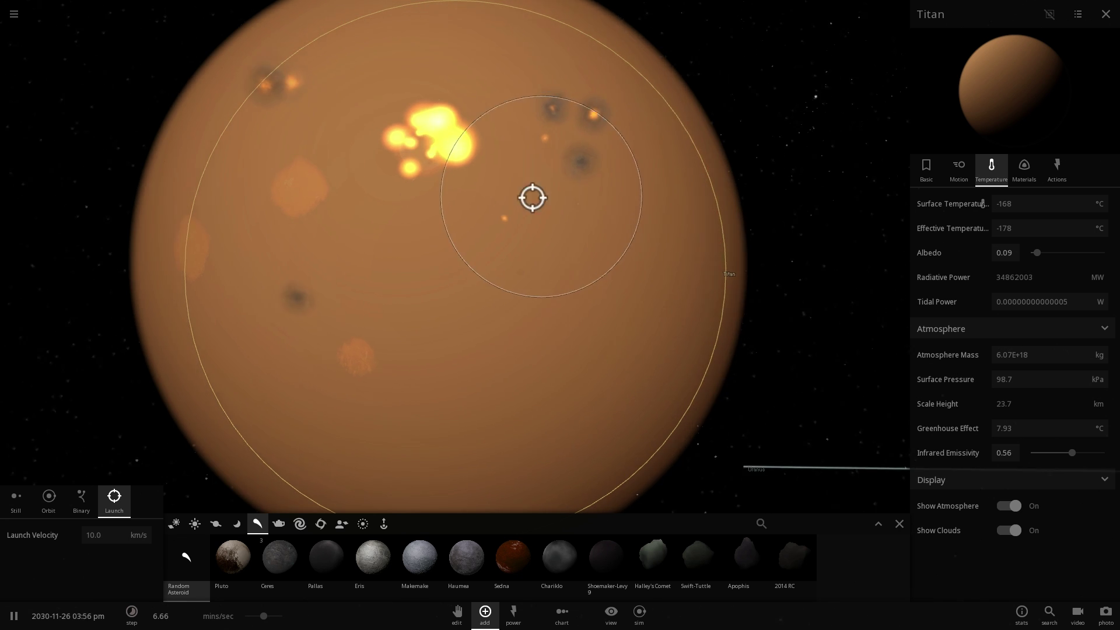
left_click(598, 115)
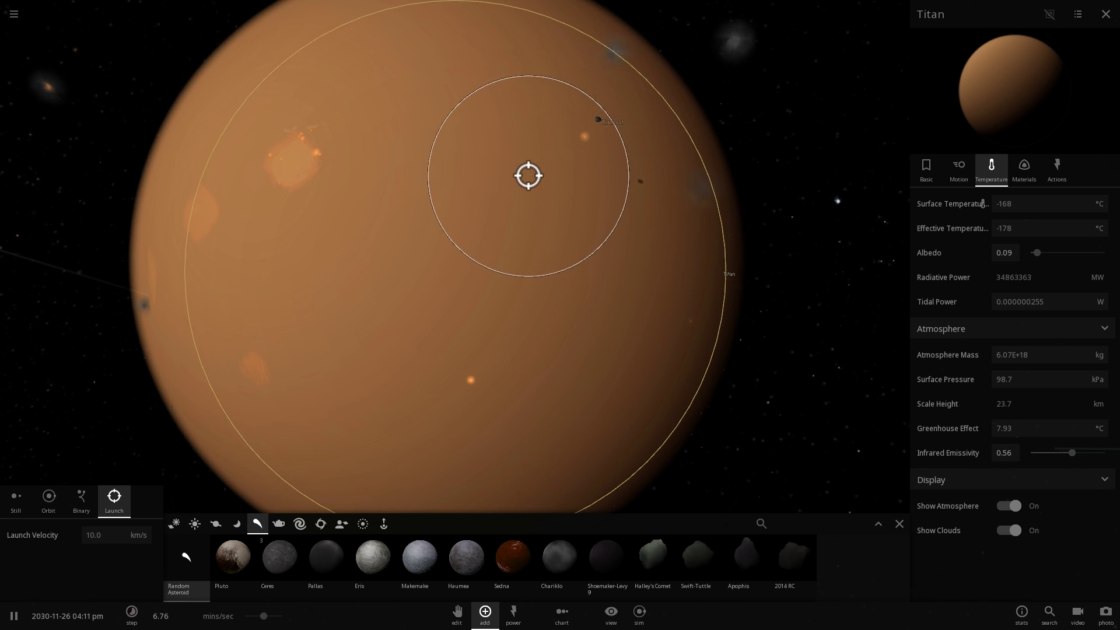
left_click(555, 273)
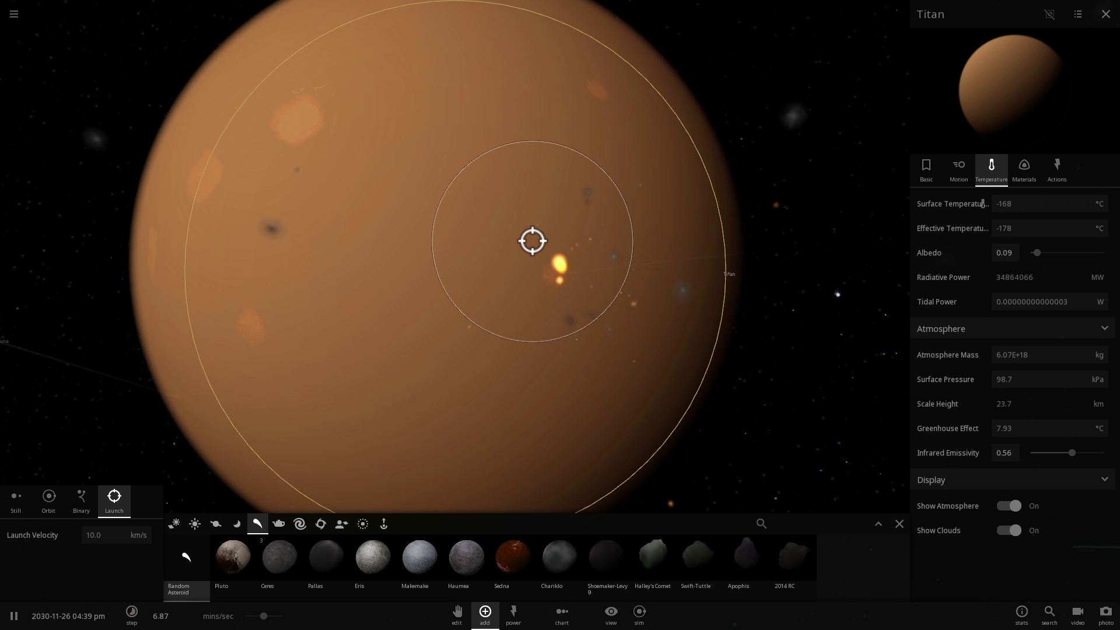
left_click(503, 349)
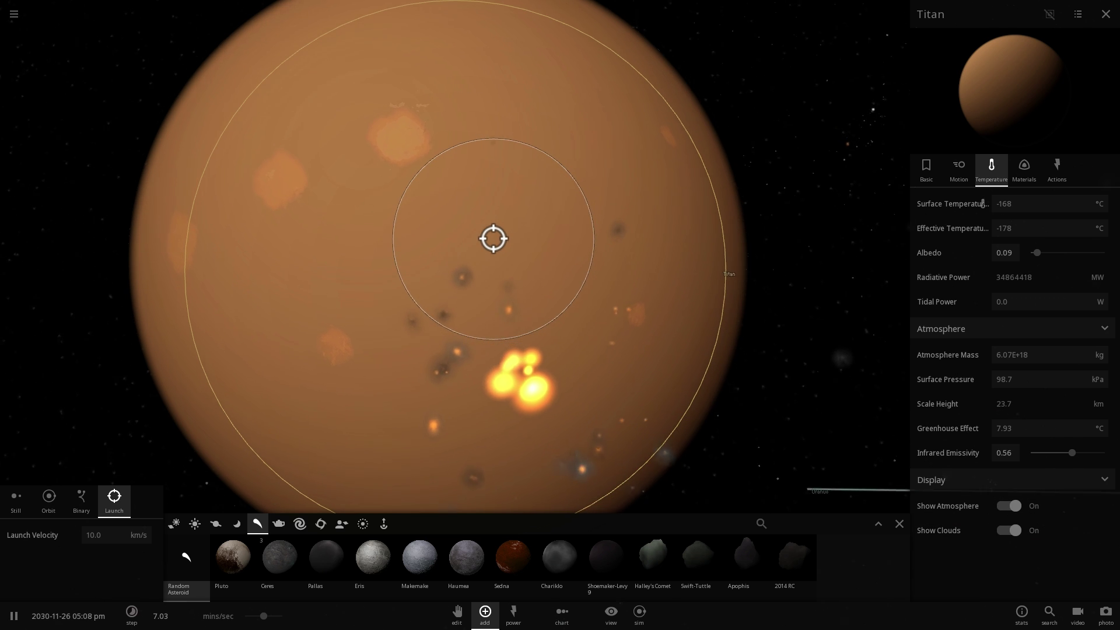
left_click(507, 187)
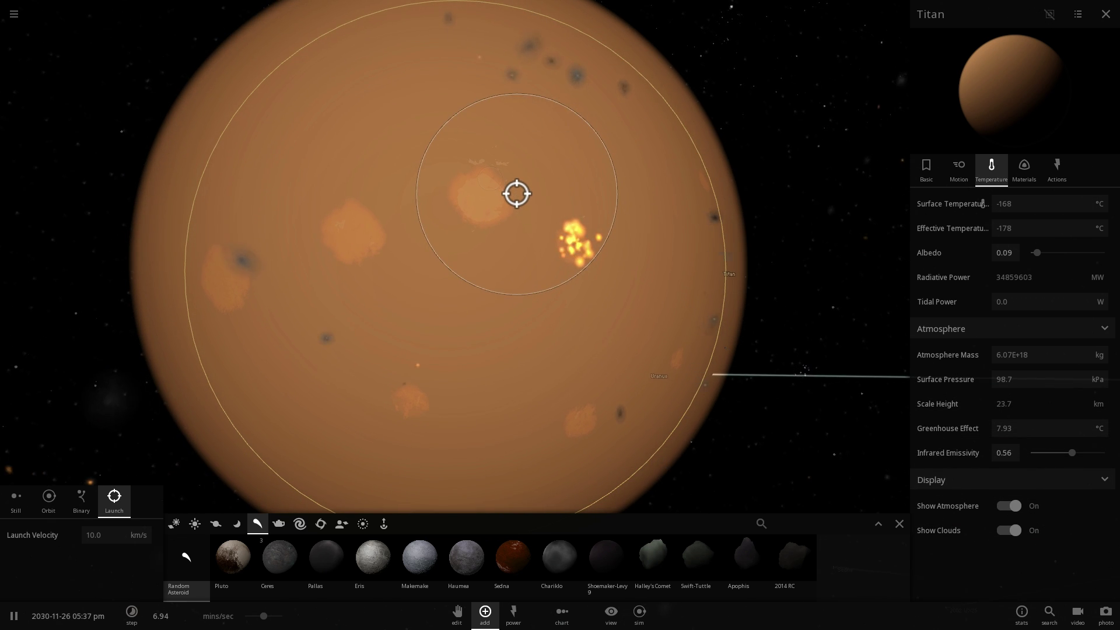
Review Titan's basic properties and examine the asteroid impact sites on its surface from different angles and distances.
left_click(926, 165)
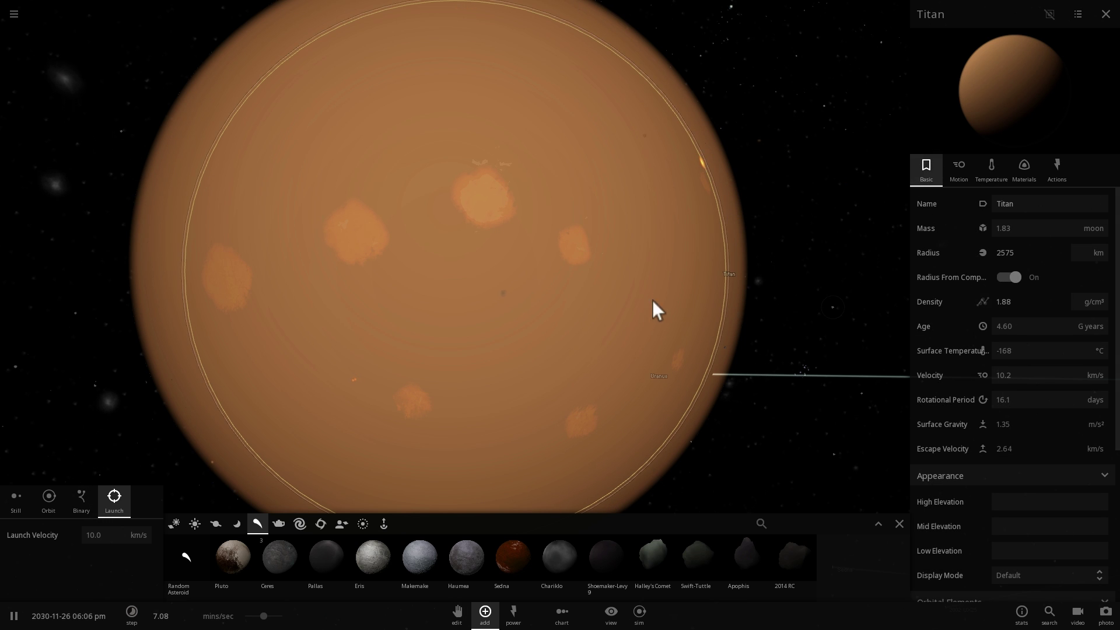
right_click_drag(727, 289, 691, 279)
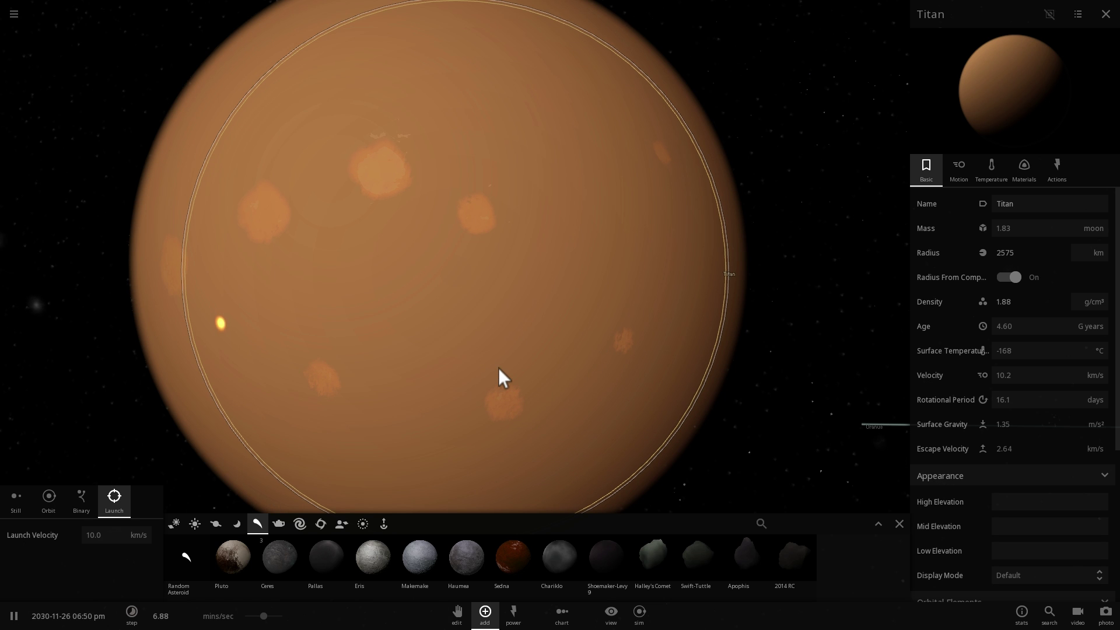
right_click_drag(499, 366, 573, 347)
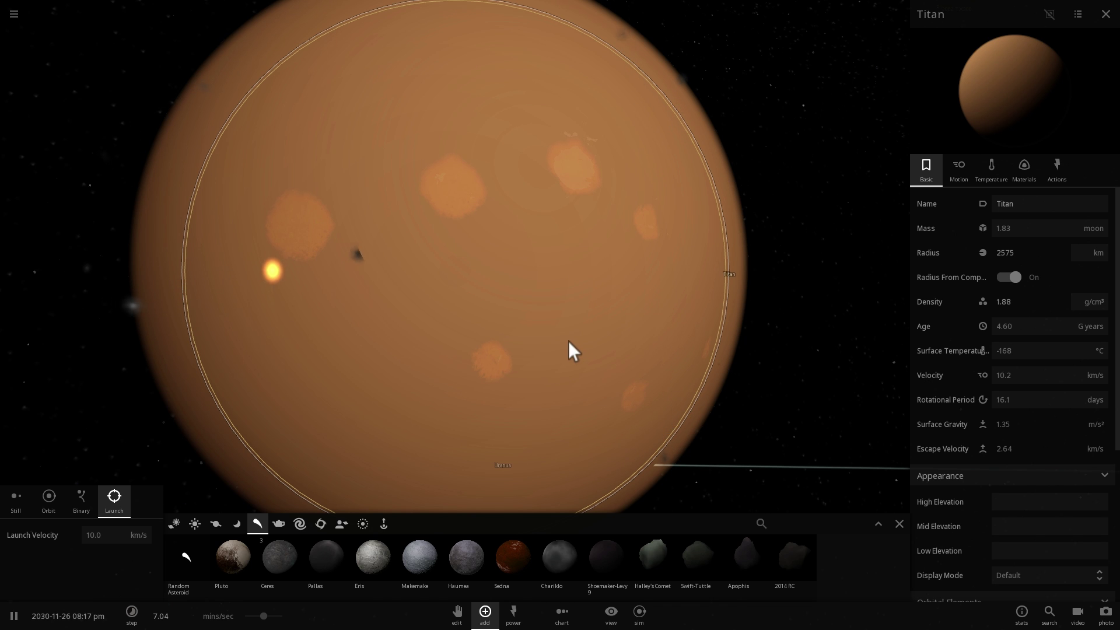
scroll(569, 340, "down", 3)
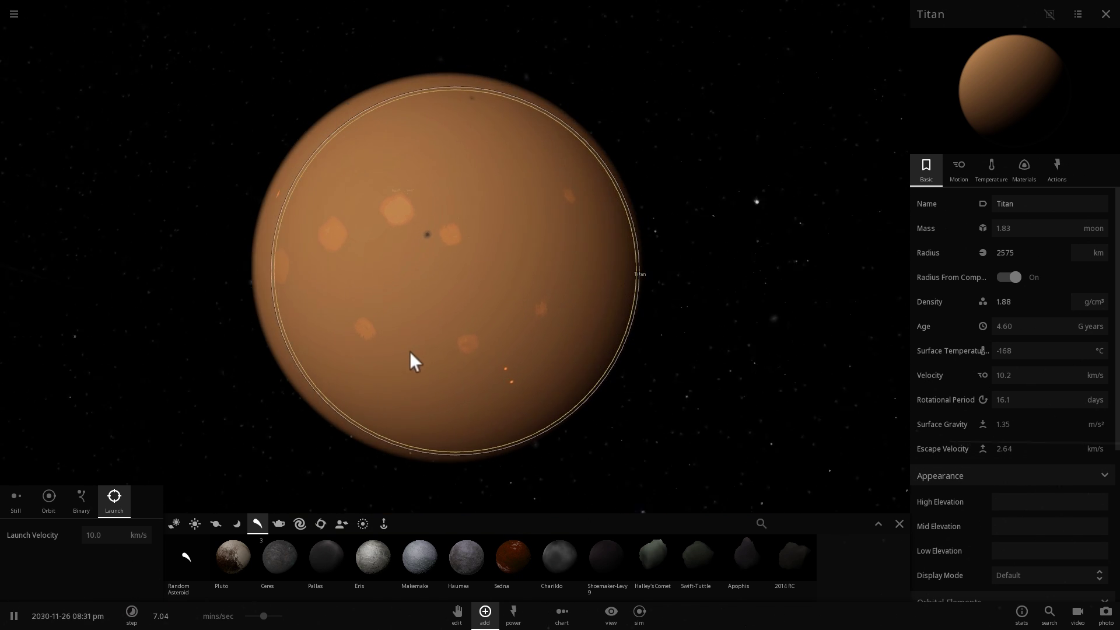
scroll(399, 345, "down", 3)
right_click_drag(410, 351, 516, 301)
scroll(505, 303, "up", 4)
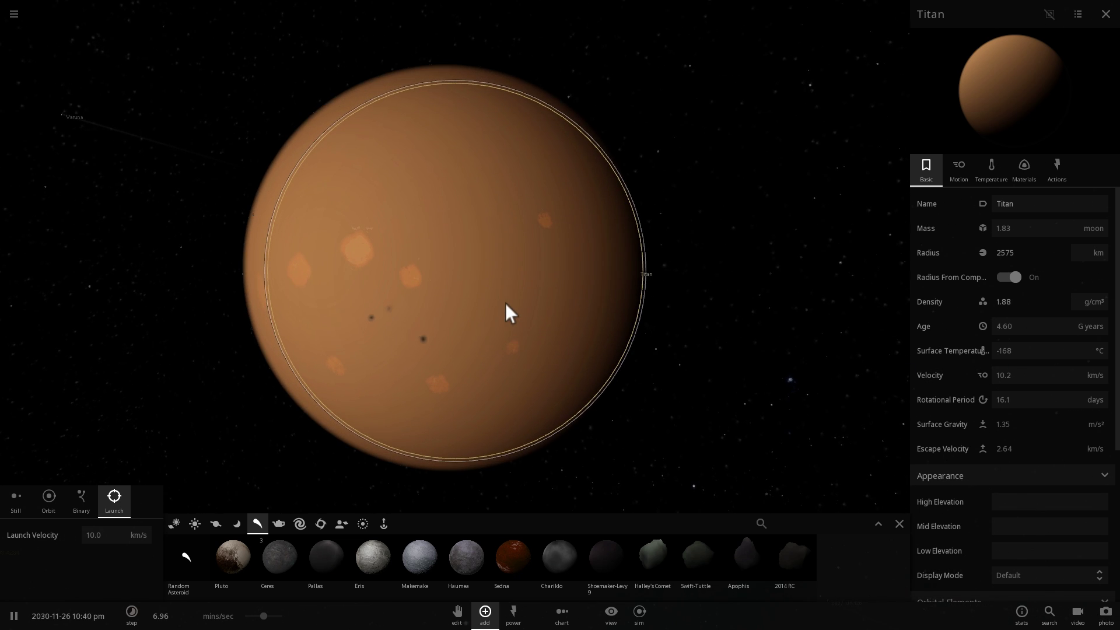
Launch five more random asteroids at 10.0 km/s into different spots on Titan's sunlit side.
scroll(506, 304, "up", 3)
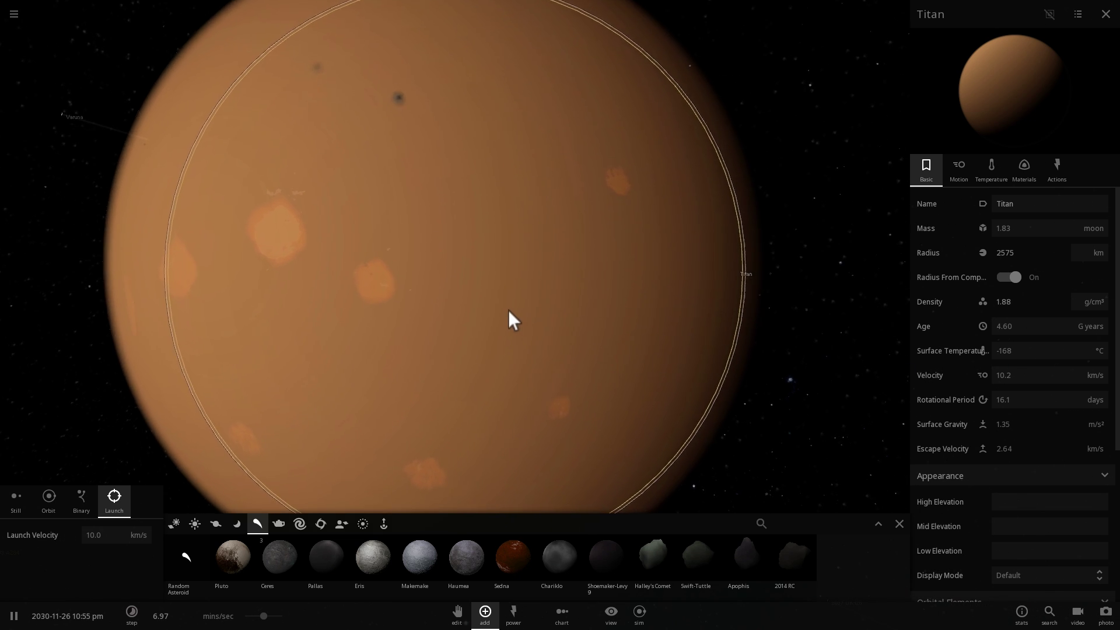
right_click_drag(509, 310, 558, 290)
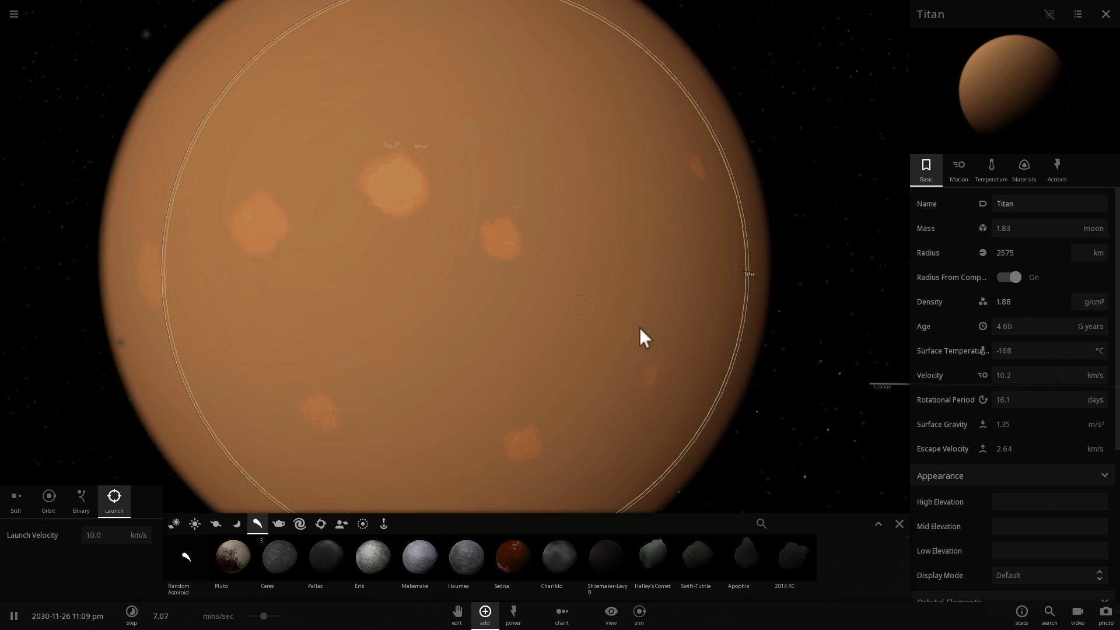
right_click_drag(478, 354, 526, 347)
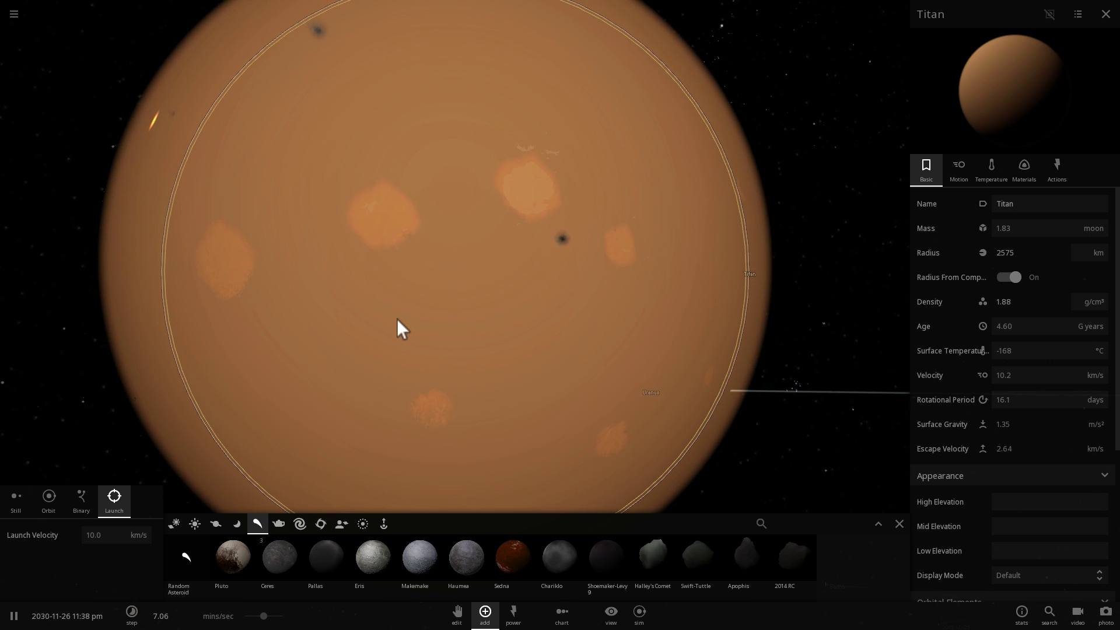
right_click_drag(402, 314, 459, 314)
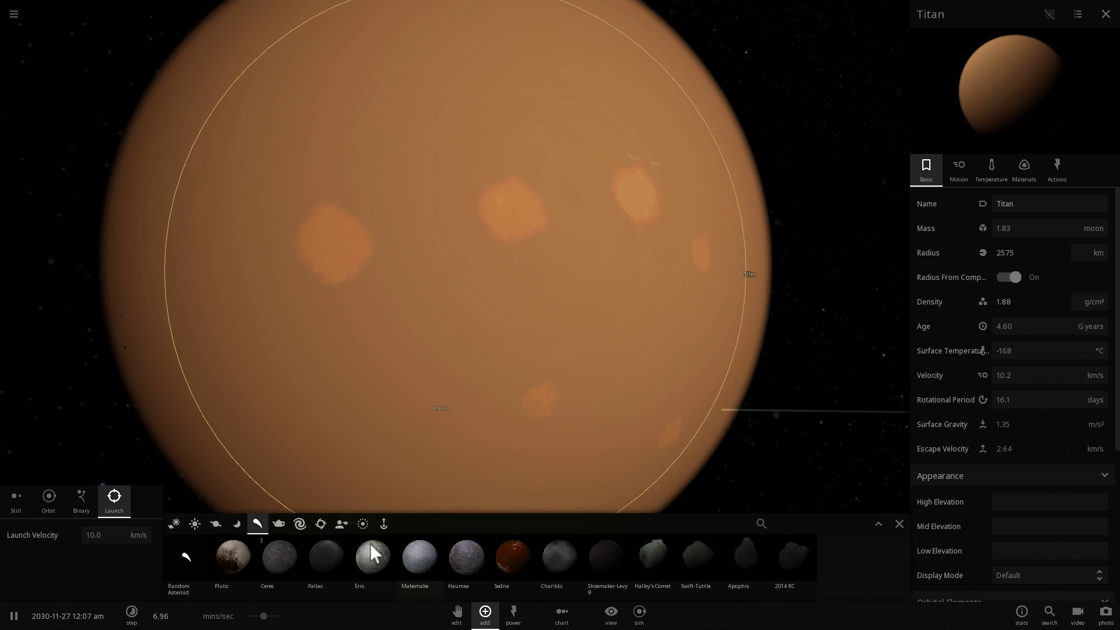
left_click(187, 559)
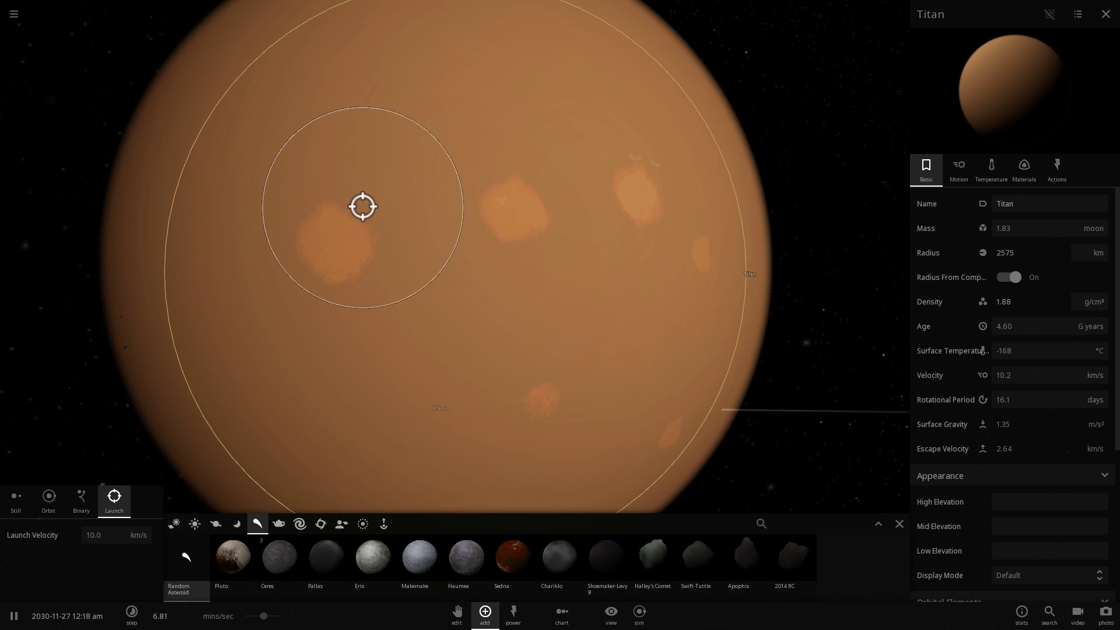
left_click(377, 142)
left_click(507, 87)
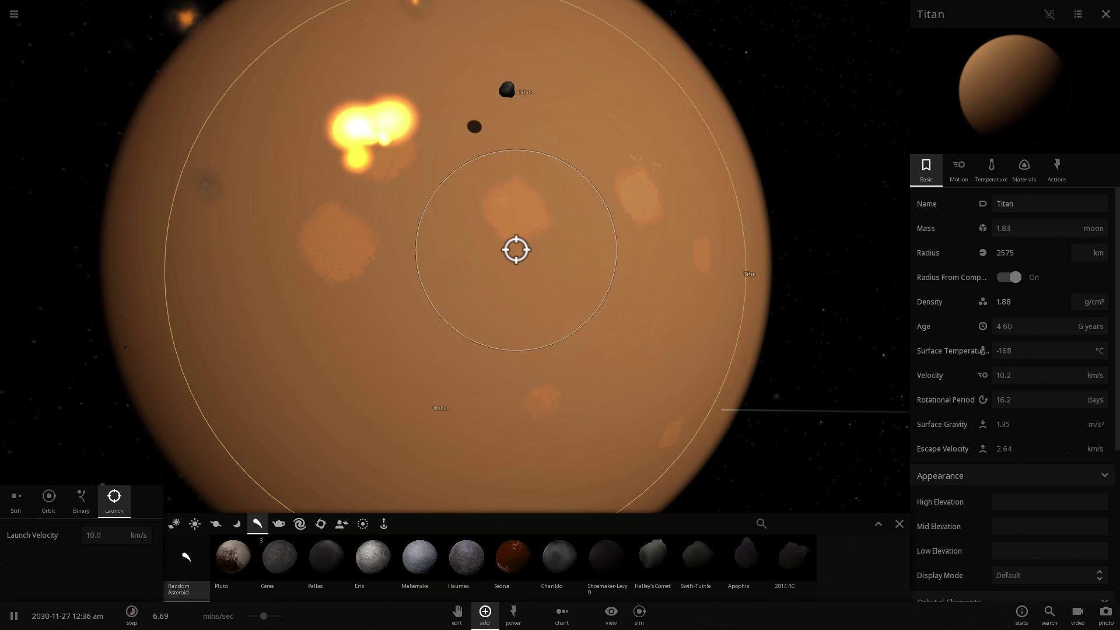
right_click_drag(515, 250, 533, 227)
scroll(528, 228, "down", 3)
left_click(405, 275)
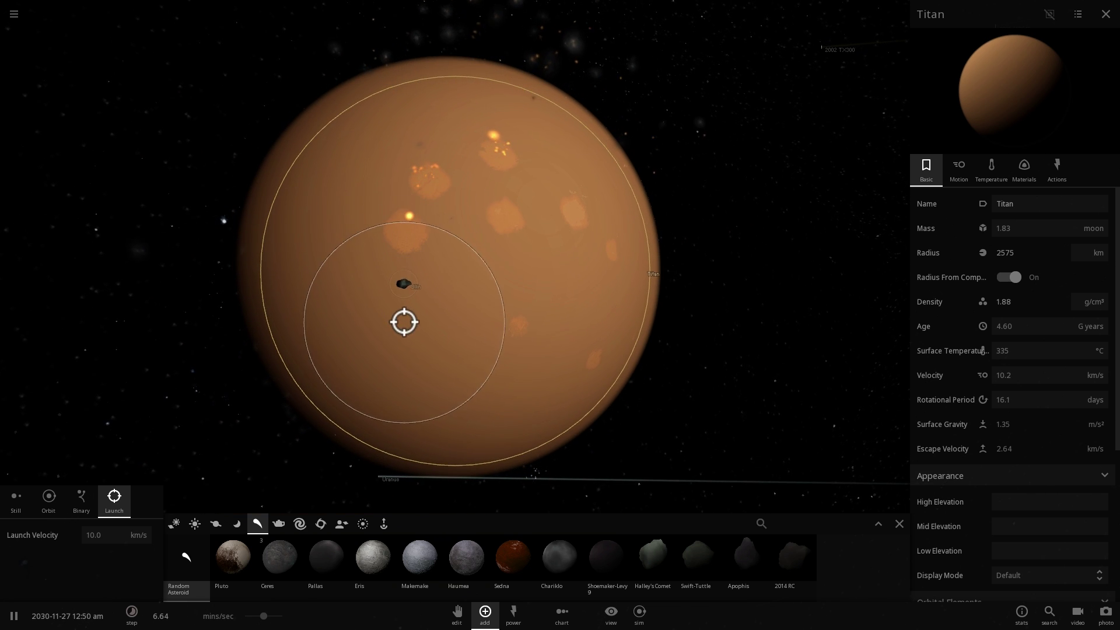
left_click(438, 397)
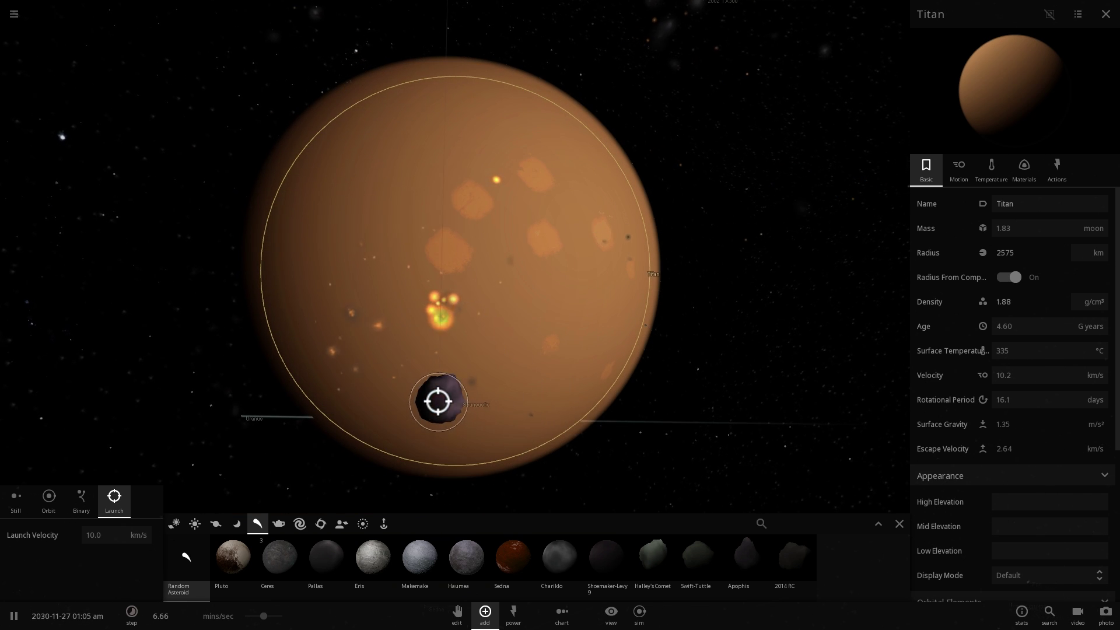
left_click(343, 240)
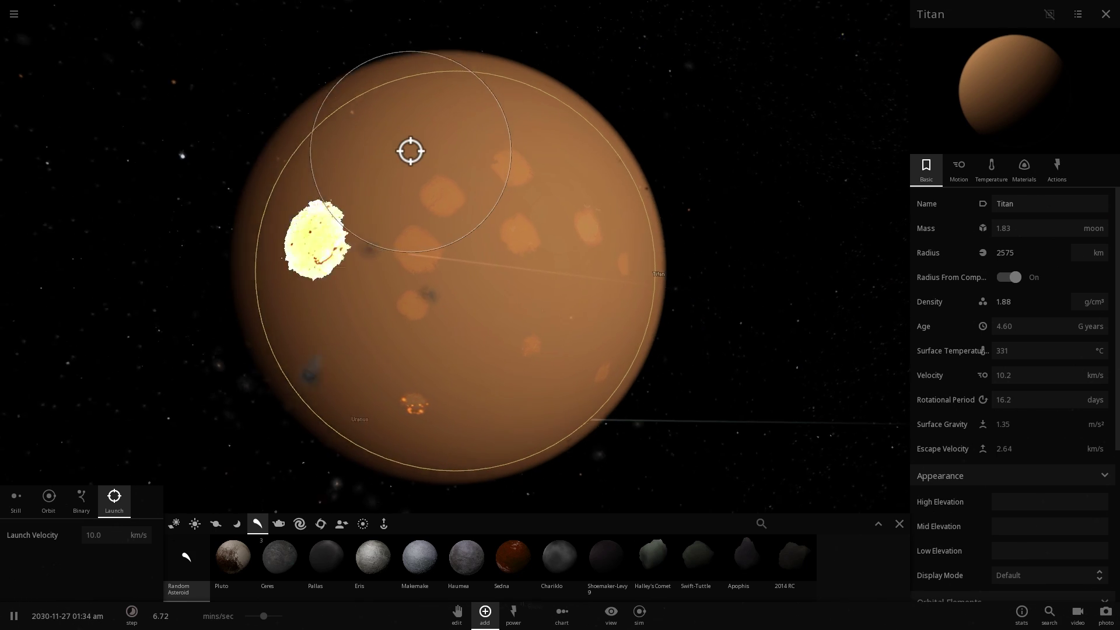
Launch another five random asteroids at 10.0 km/s across Titan, covering both its sunlit and dark sides.
scroll(411, 146, "up", 3)
left_click(436, 49)
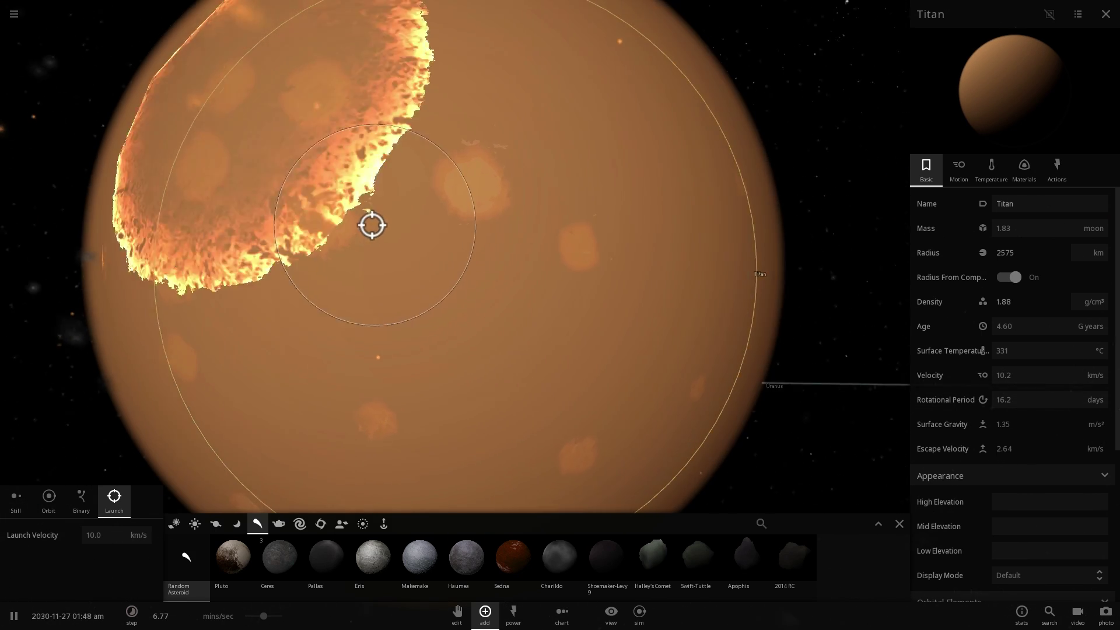
left_click(538, 87)
right_click_drag(522, 113, 362, 150)
left_click(379, 178)
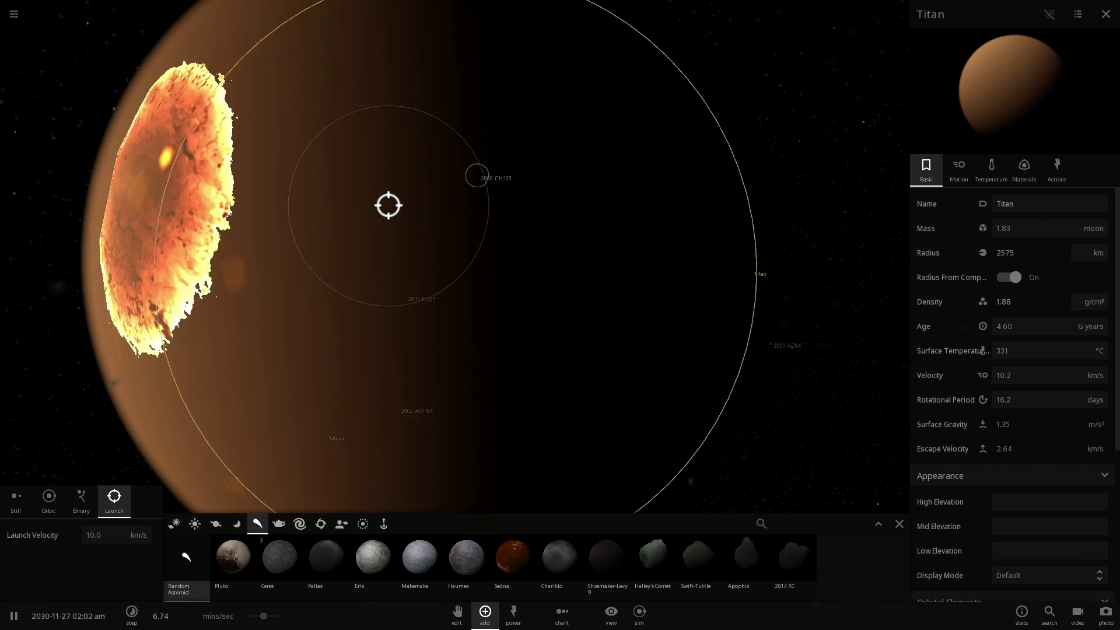
left_click(391, 212)
right_click_drag(395, 215, 496, 195)
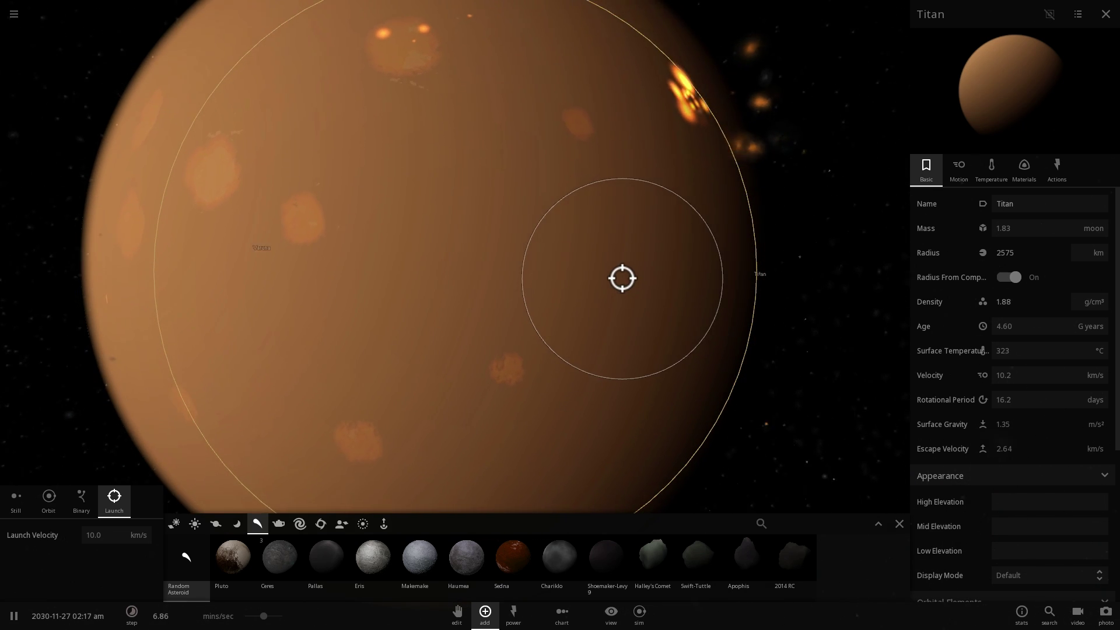
left_click(623, 277)
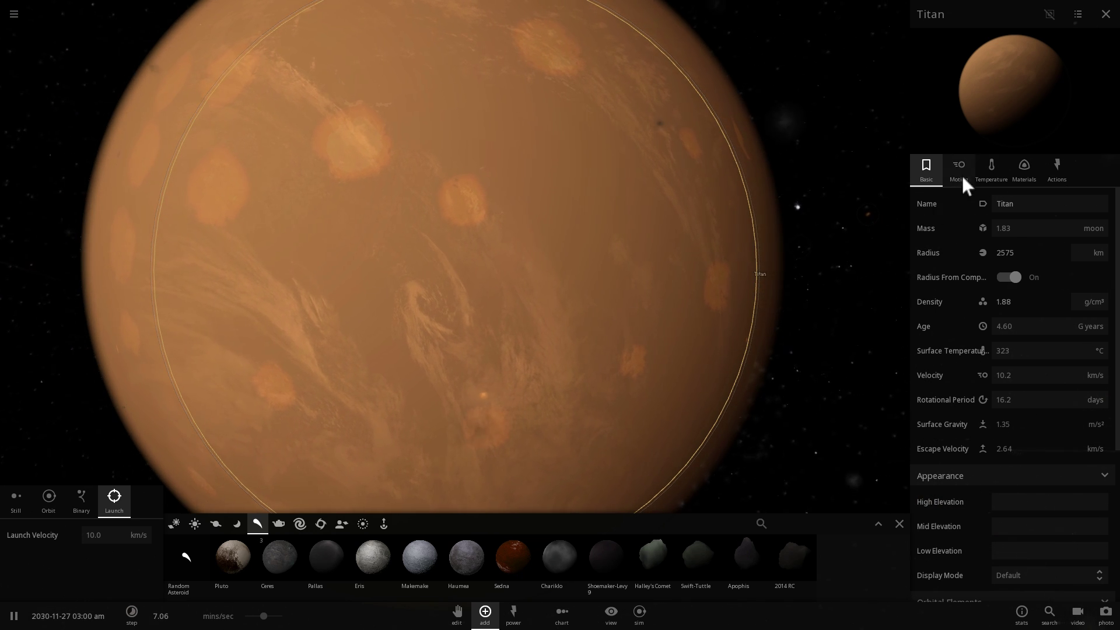
Show Titan's temperature properties, raise the simulation speed to about 7 hours/sec, and close the object catalogue.
left_click(988, 170)
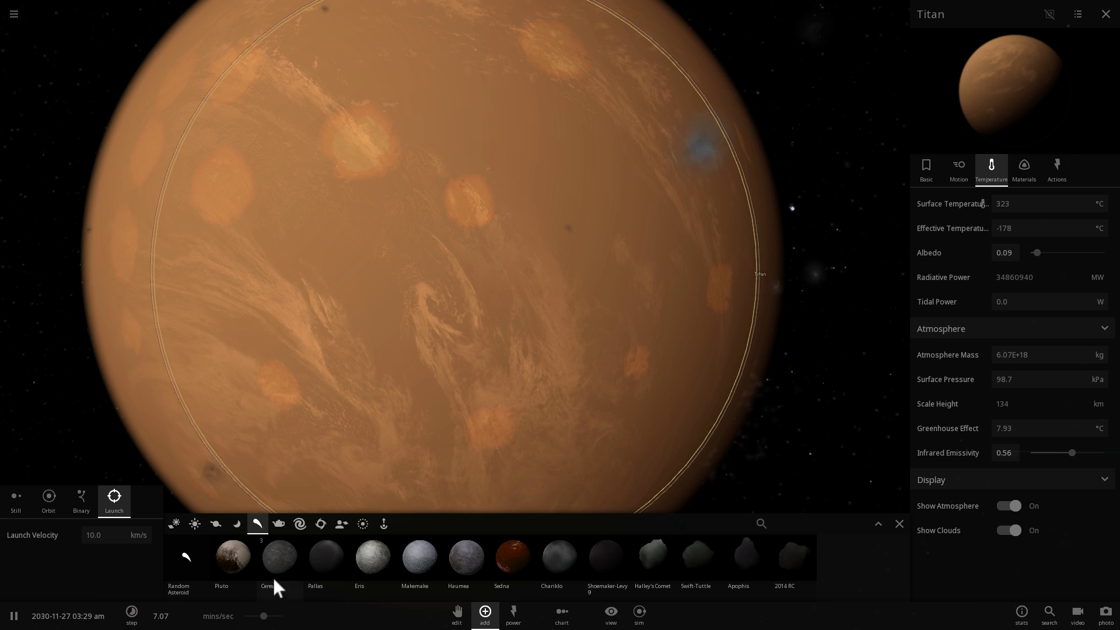
left_click_drag(264, 617, 287, 620)
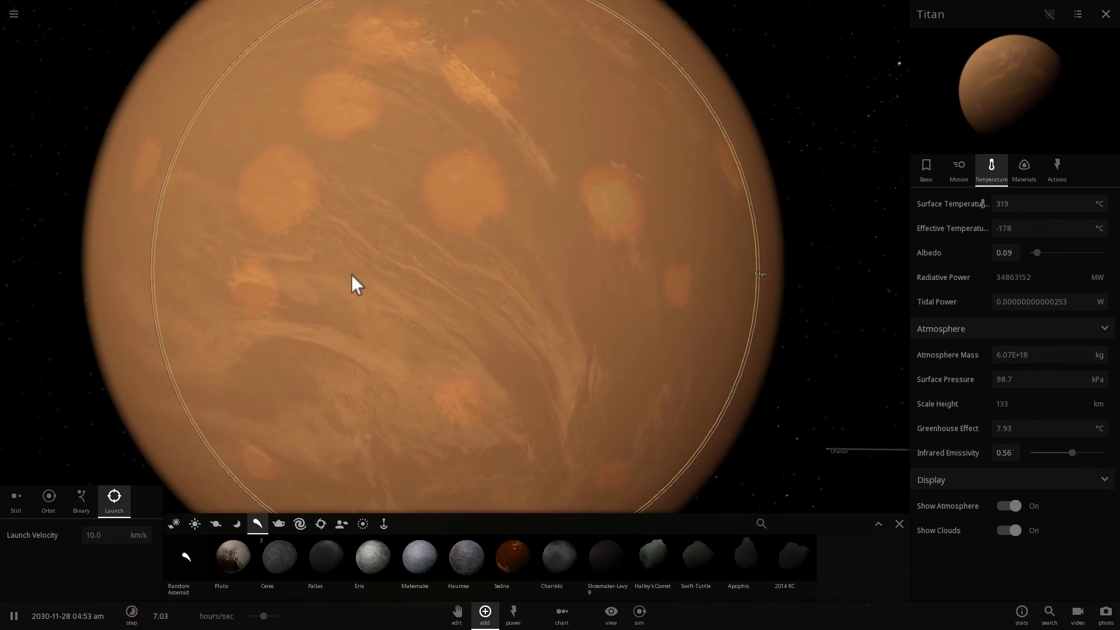
left_click(487, 618)
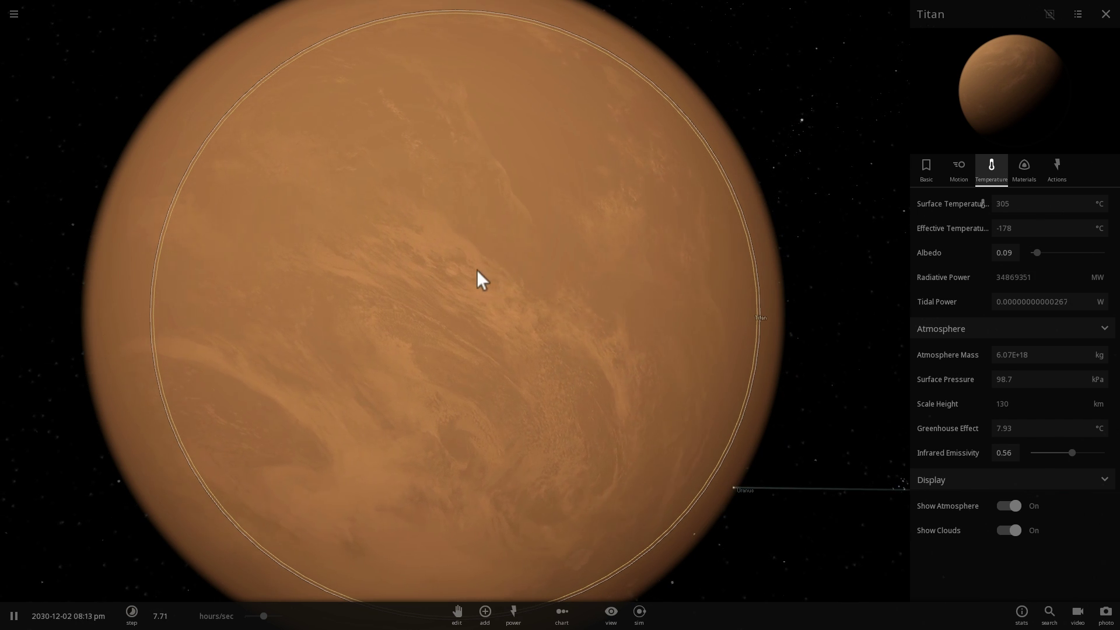
Examine Titan's clouds, material and temperature properties, and its day and night sides as the simulation runs.
scroll(476, 267, "down", 3)
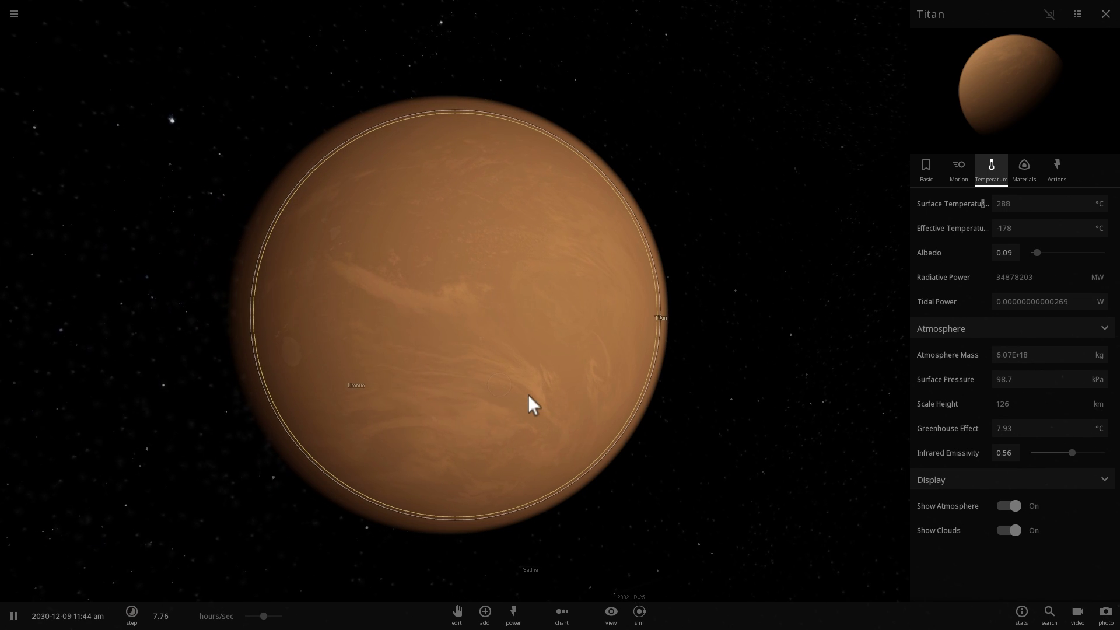
scroll(528, 395, "up", 3)
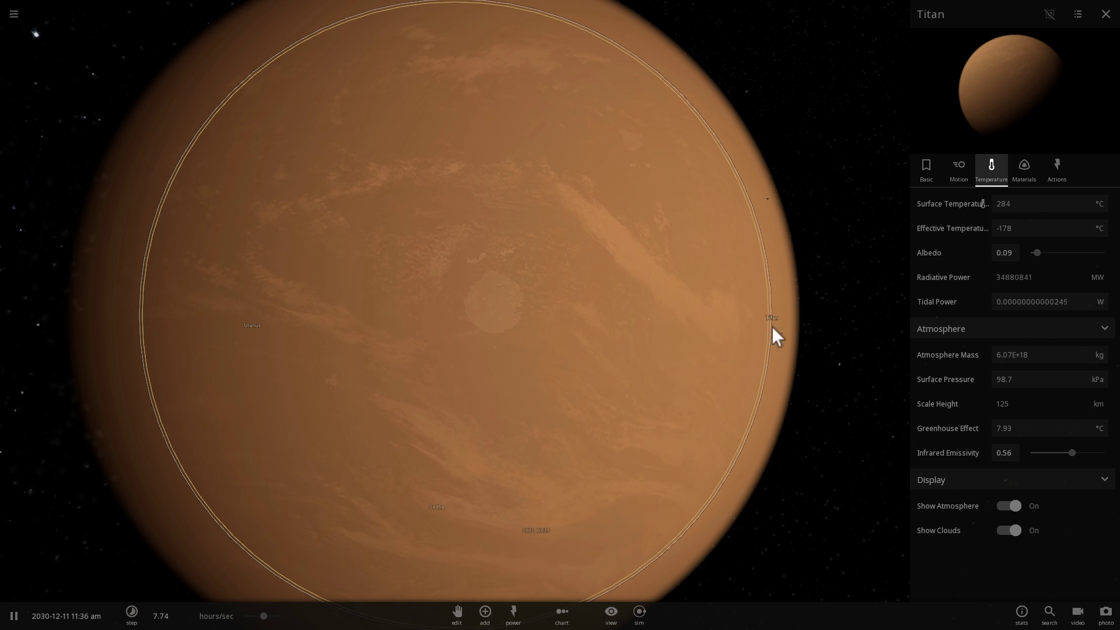
left_click(1022, 171)
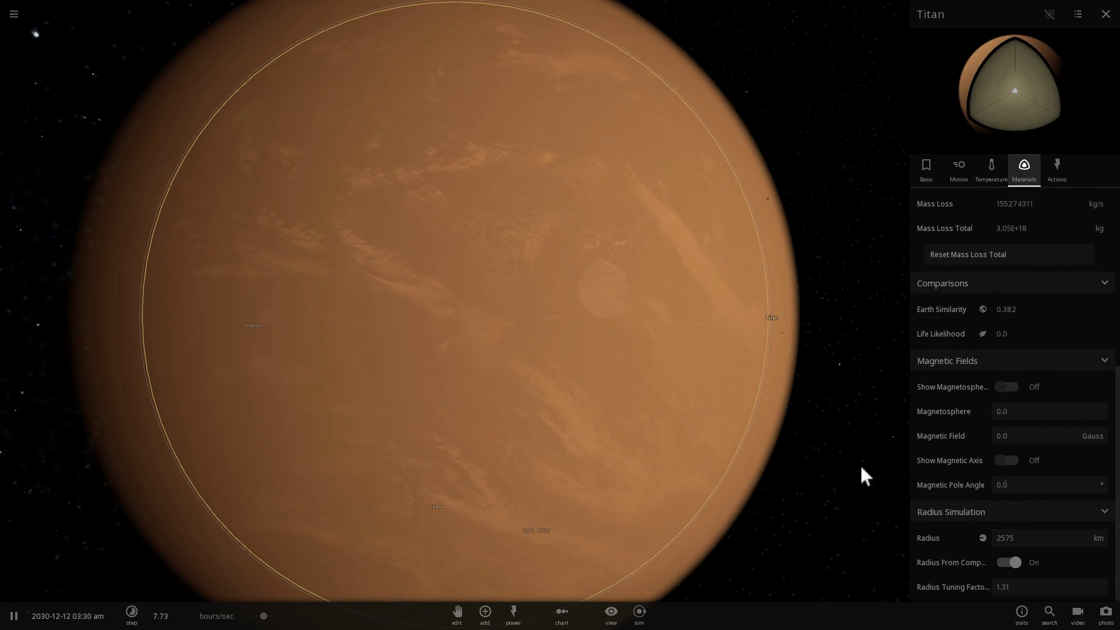
left_click(991, 171)
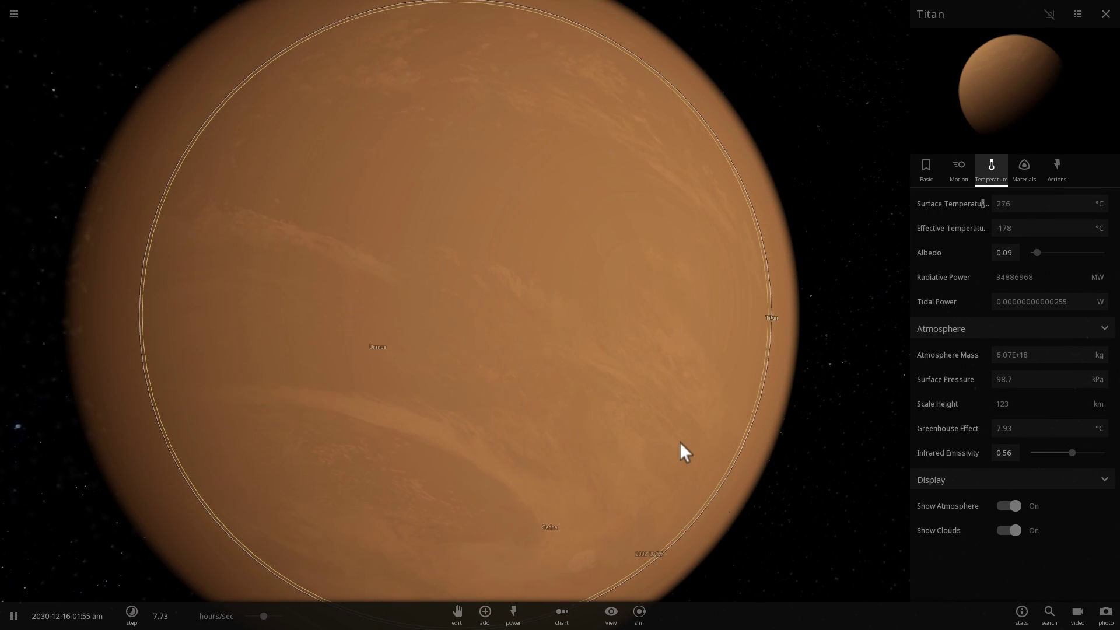
scroll(623, 455, "down", 5)
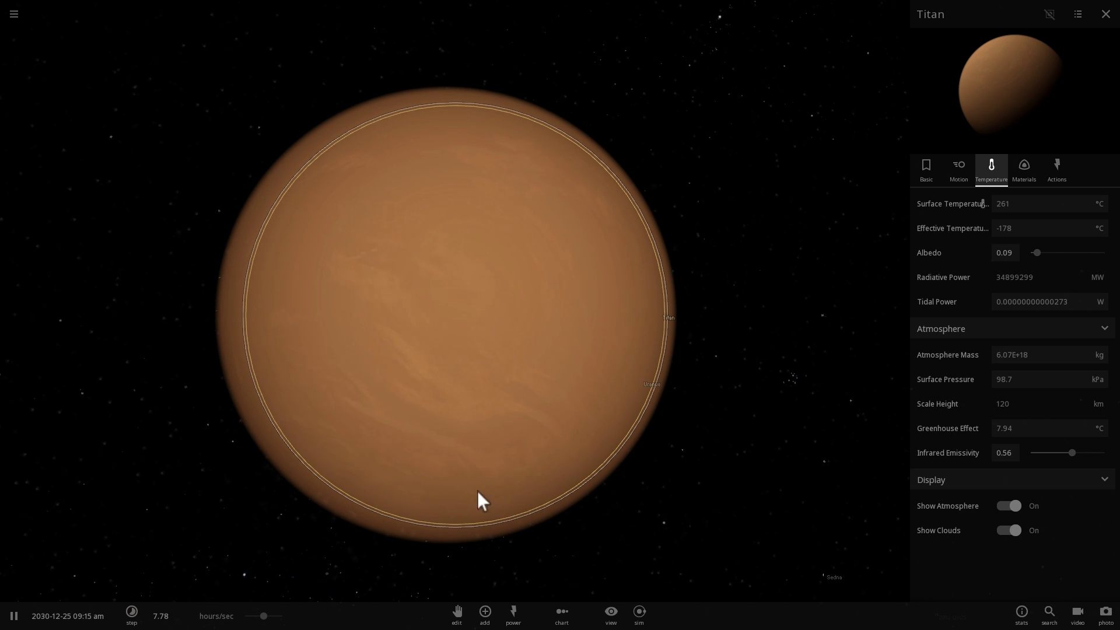
left_click_drag(659, 274, 429, 284)
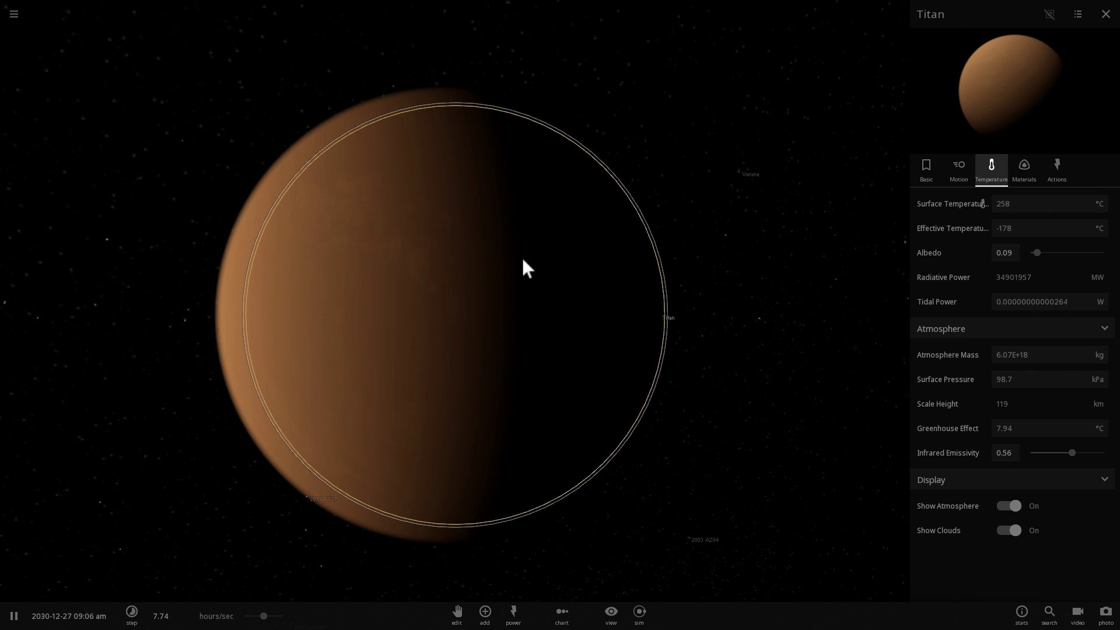
left_click_drag(522, 260, 257, 268)
scroll(475, 261, "down", 4)
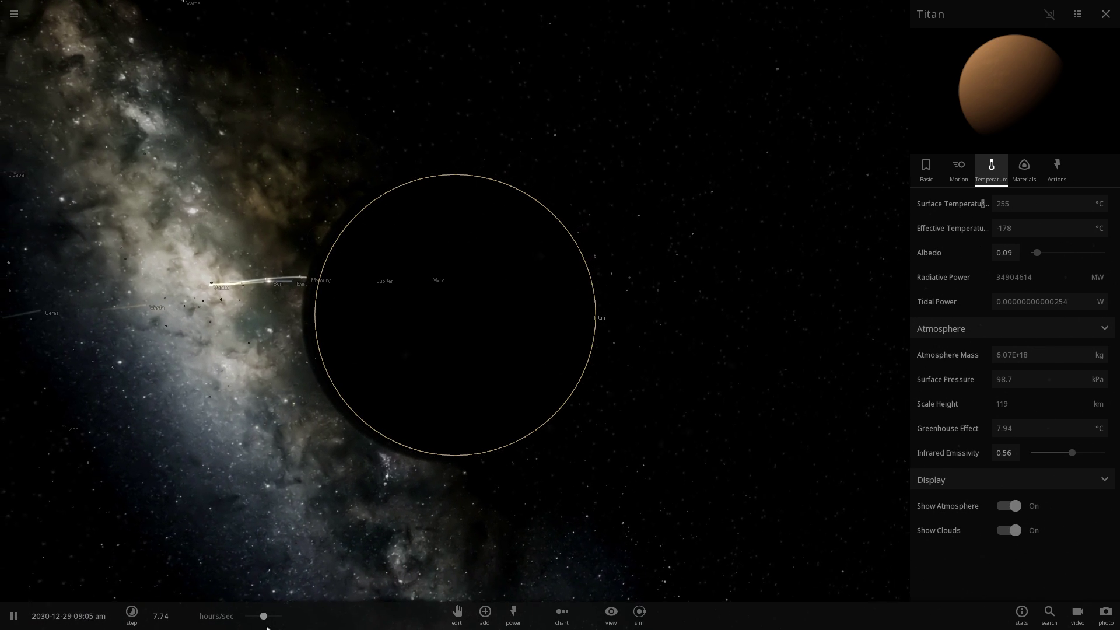
Raise the simulation speed to about 9 days/sec and observe Titan's sunlit side and surface temperature.
left_click_drag(264, 616, 293, 614)
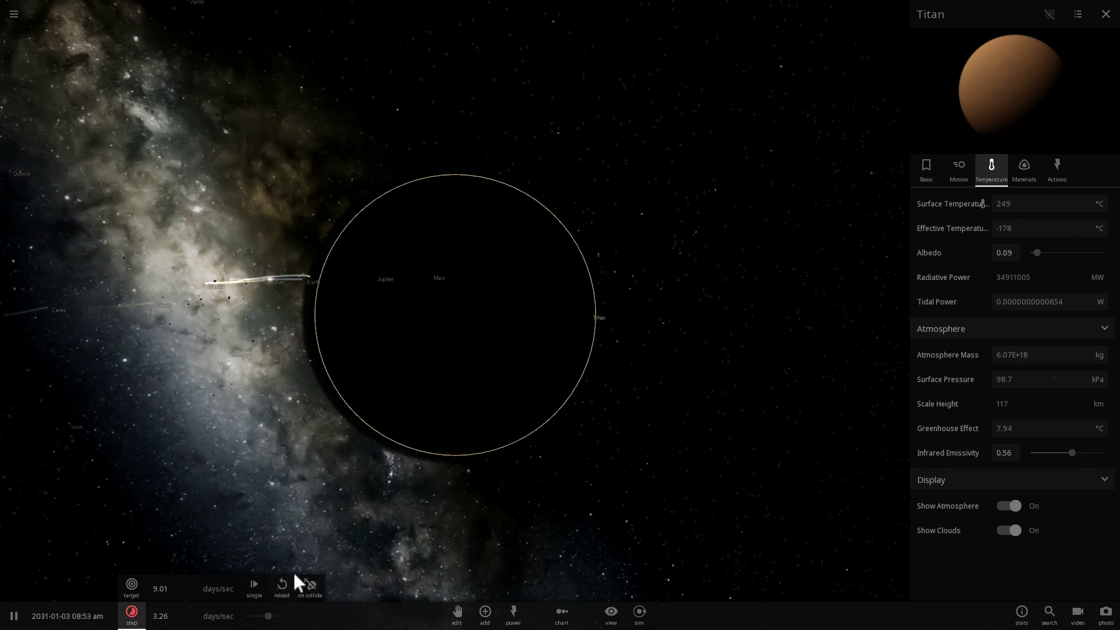
left_click_drag(362, 419, 526, 404)
scroll(550, 386, "up", 5)
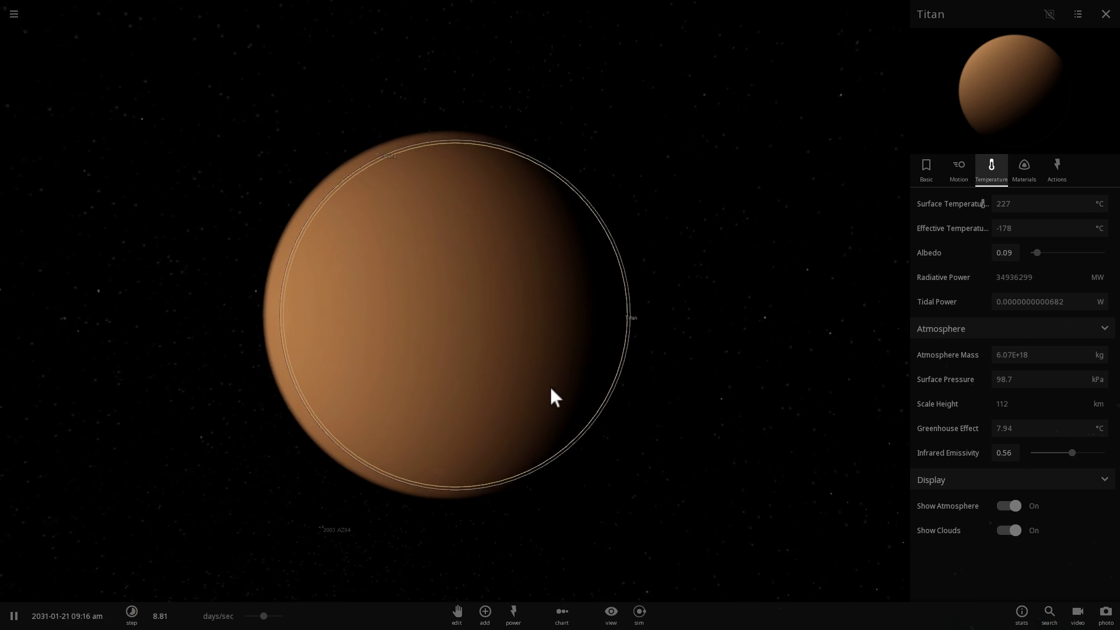
scroll(647, 292, "up", 5)
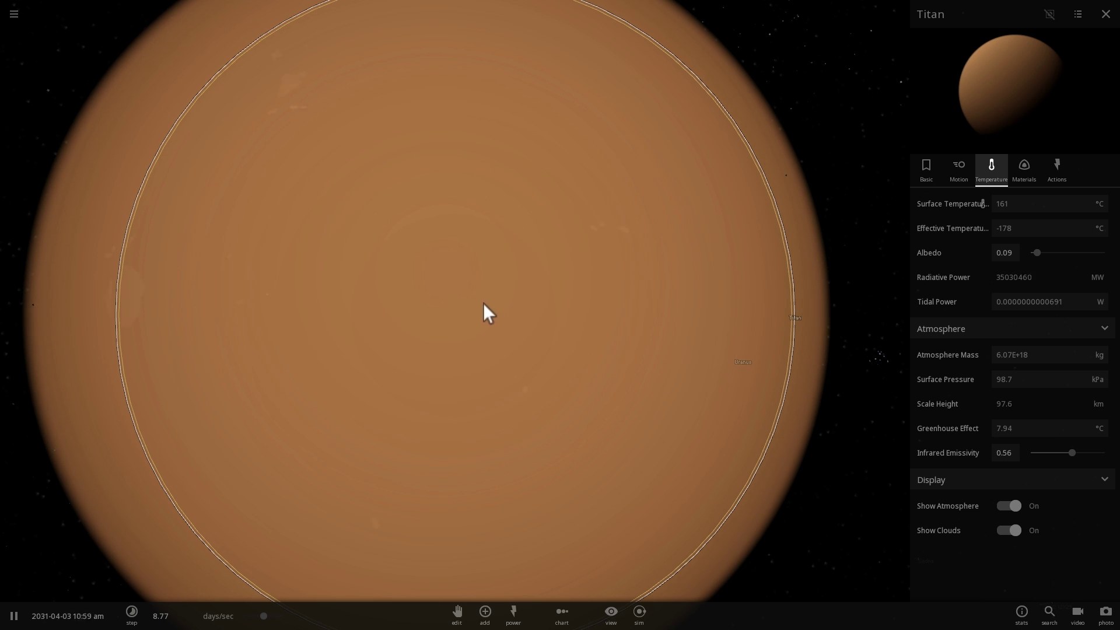
scroll(452, 324, "down", 4)
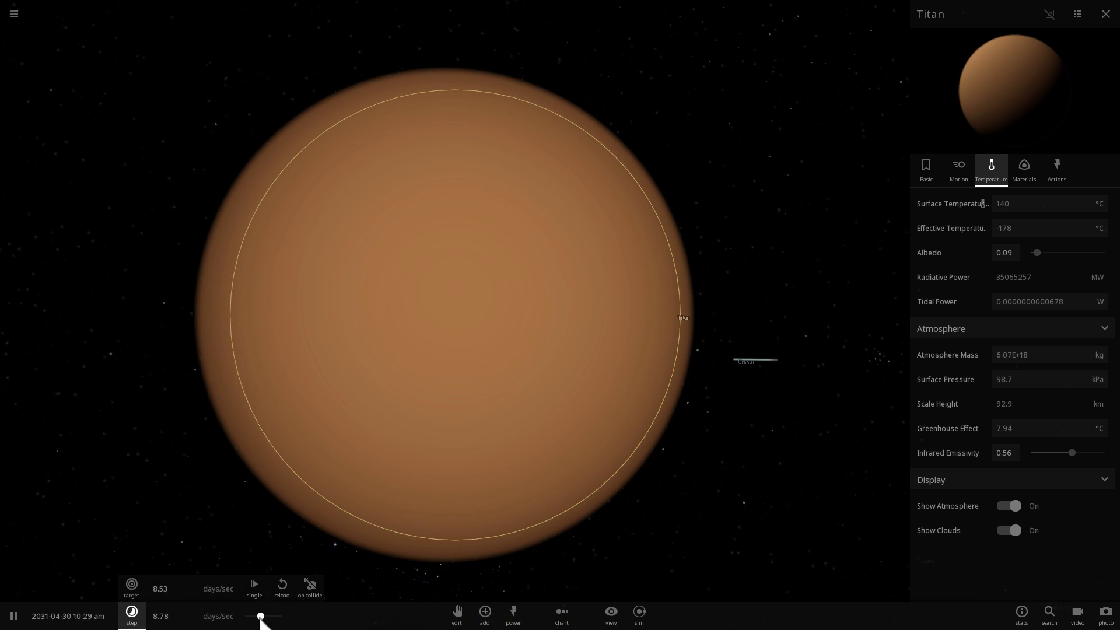
Slow the simulation to about 3.5 days/sec and review Titan's basic properties and remaining impact marks.
left_click_drag(262, 618, 253, 617)
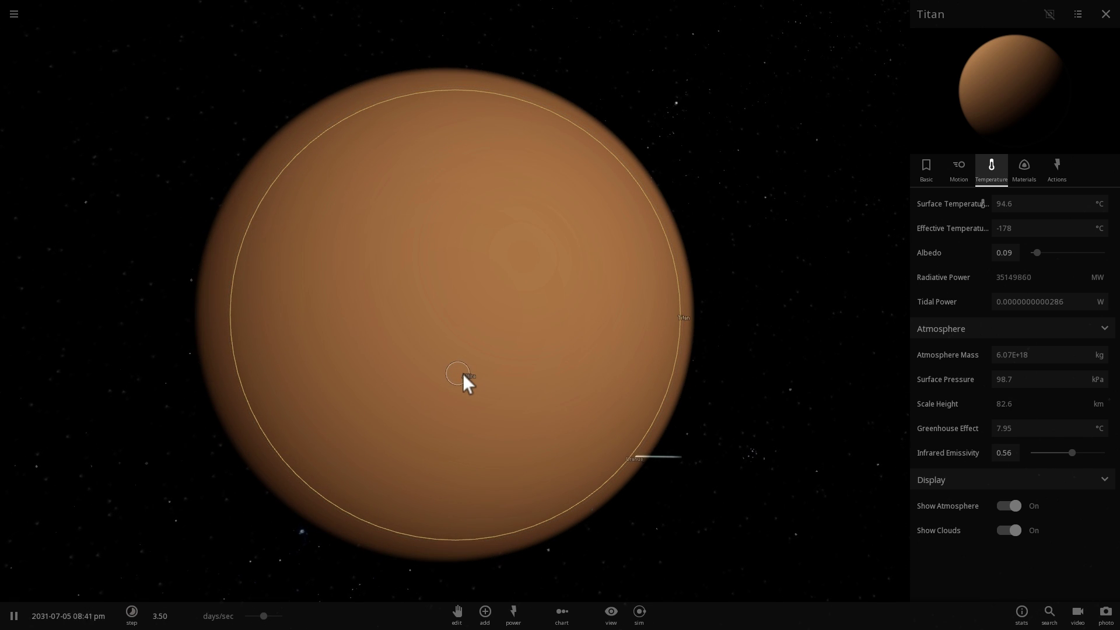
scroll(463, 376, "up", 3)
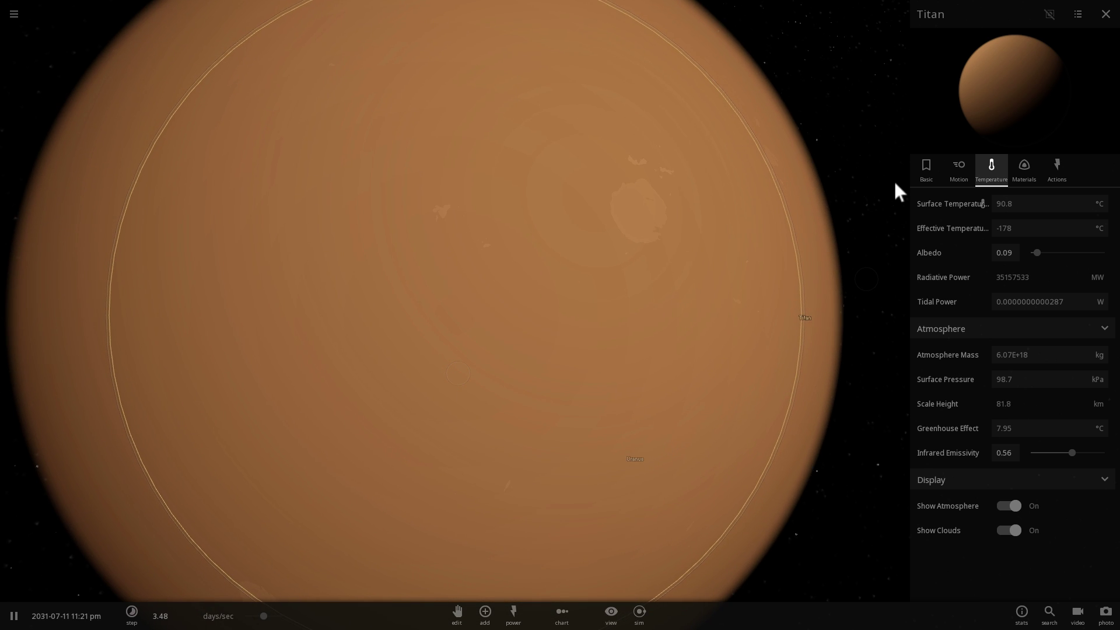
left_click(922, 166)
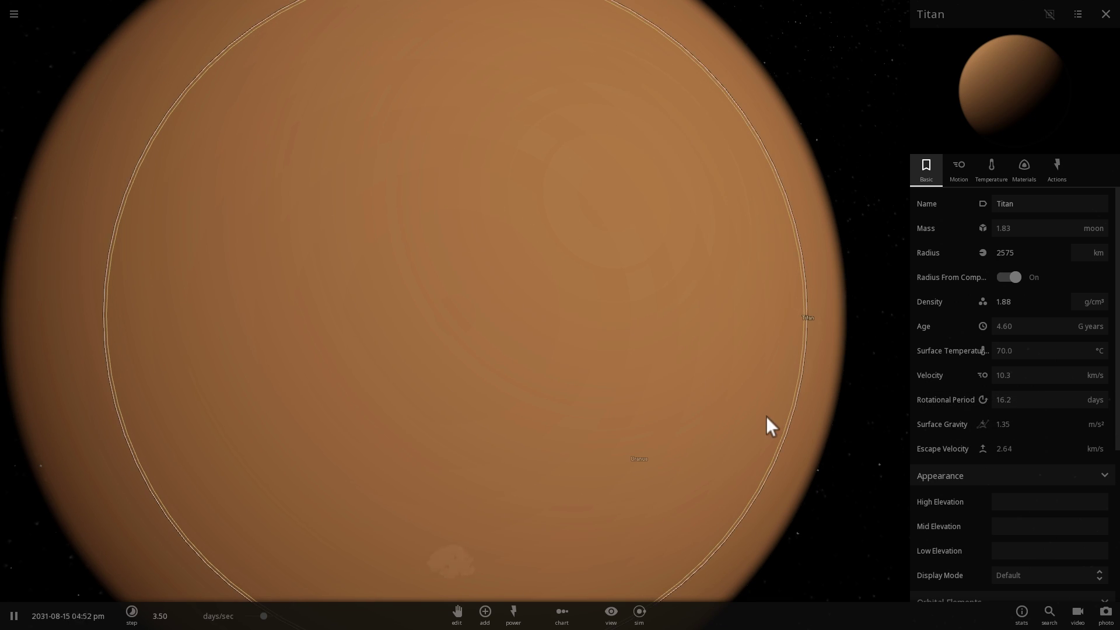
scroll(766, 415, "down", 5)
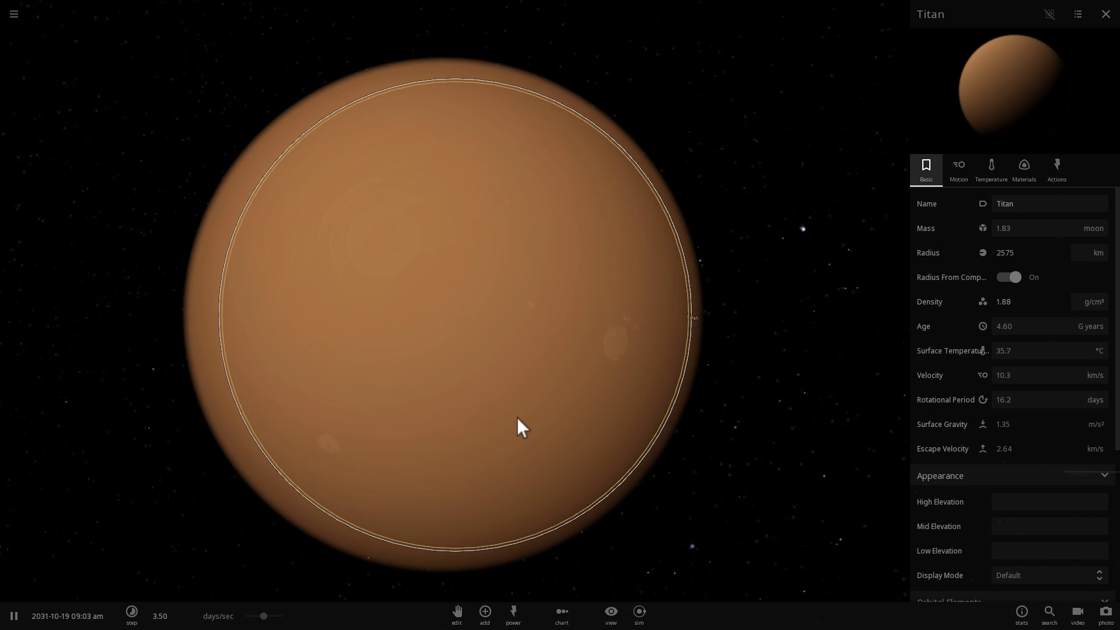
Run the simulation at about 12 days/sec while viewing Titan's sunlit side, and slow it to about 2 days/sec.
left_click_drag(264, 616, 269, 616)
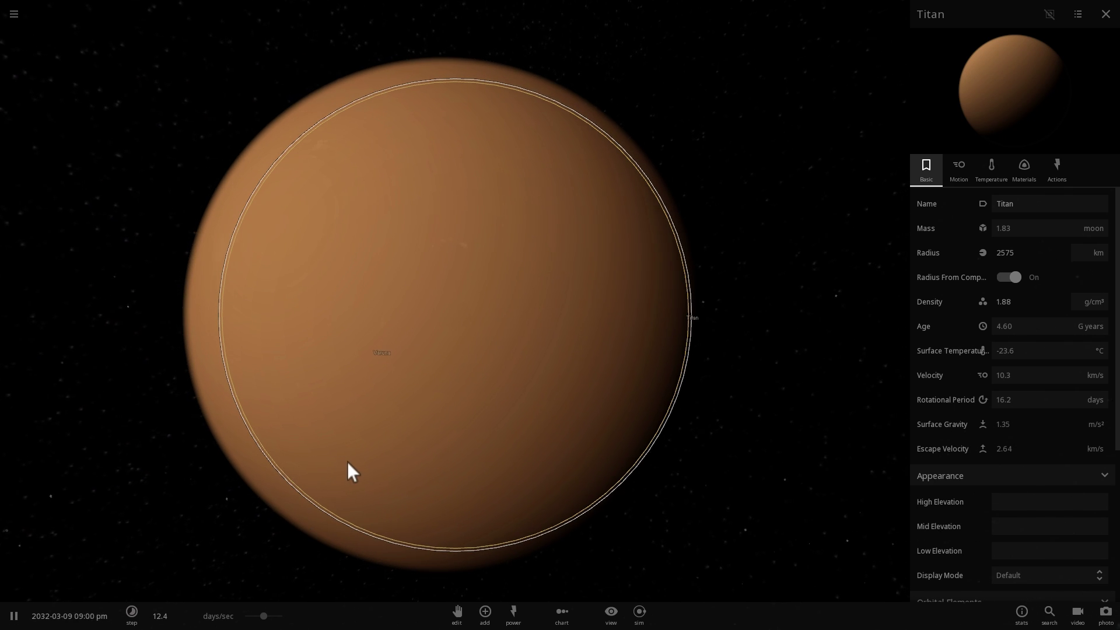
right_click_drag(331, 446, 482, 434)
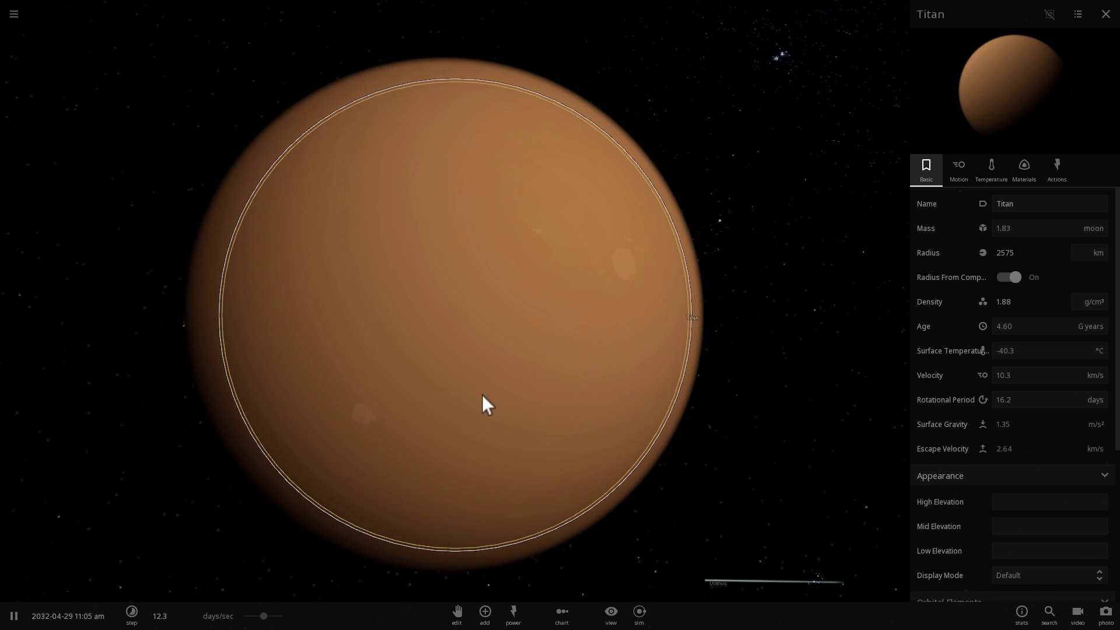
left_click_drag(481, 394, 440, 400)
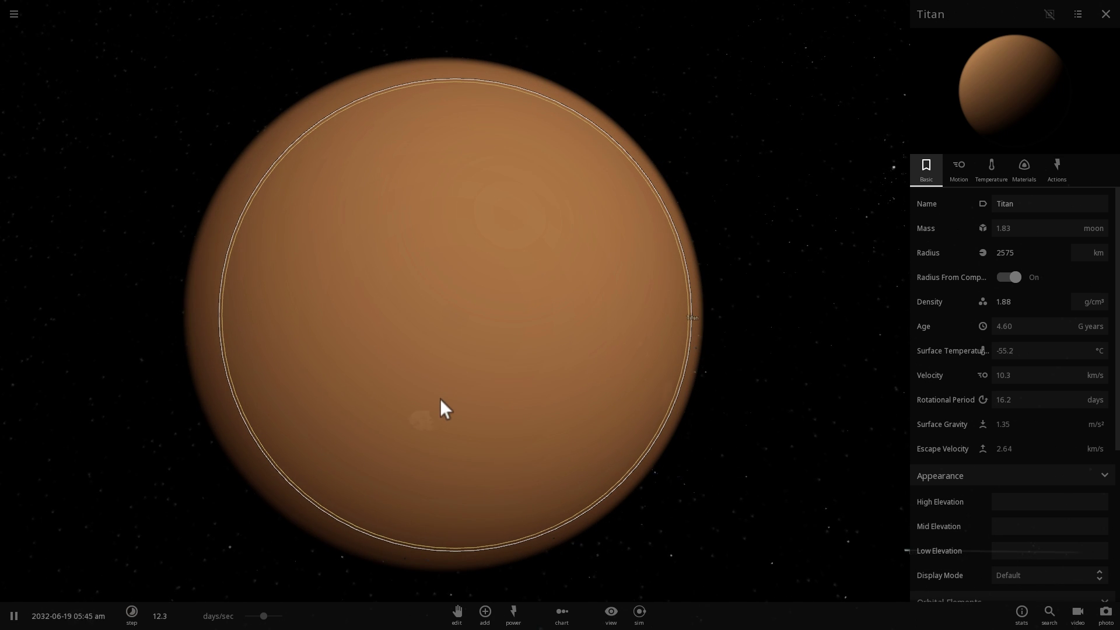
mouse_move(263, 616)
left_mouse_down()
mouse_move(249, 615)
mouse_move(264, 616)
left_mouse_up()
scroll(569, 330, "down", 5)
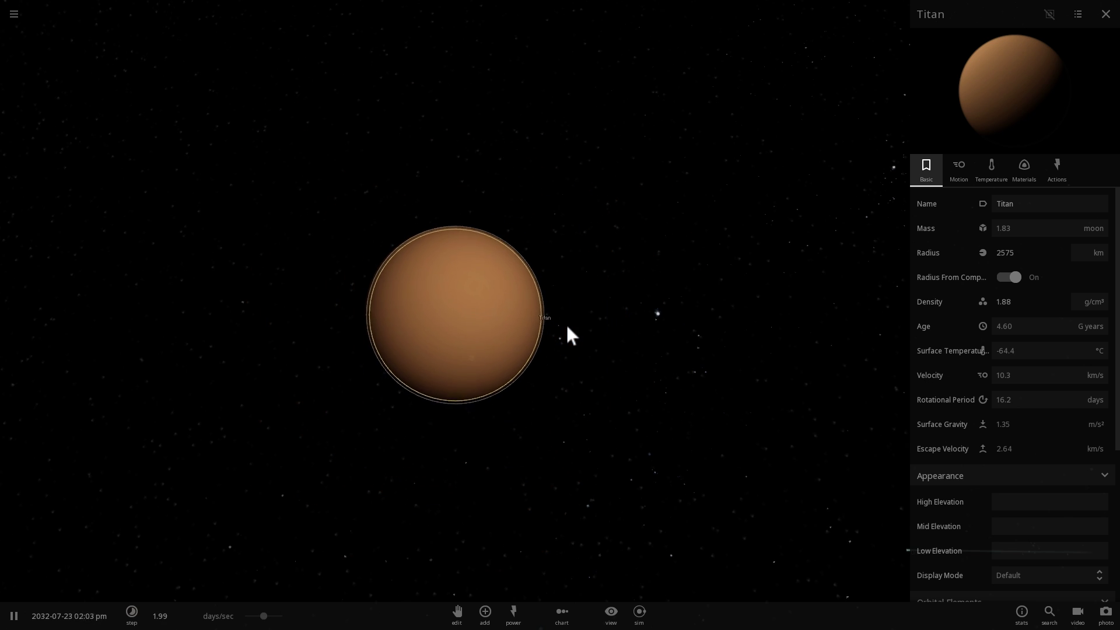
Examine Titan from a distance along its orbit and up close on its sunlit side.
scroll(455, 362, "down", 5)
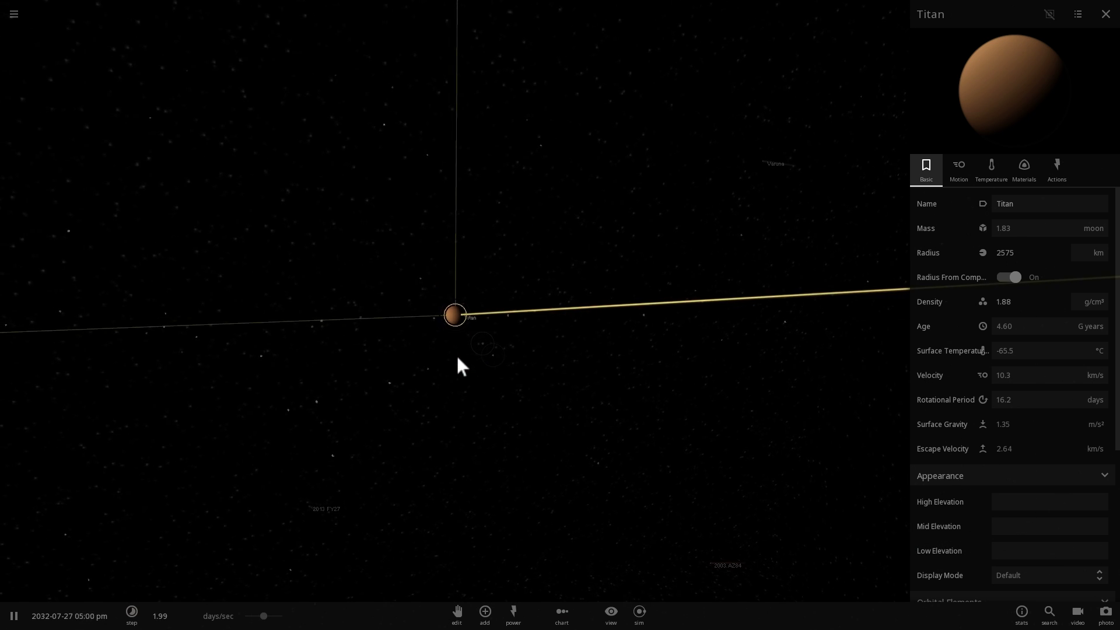
scroll(456, 357, "down", 2)
right_click_drag(461, 352, 530, 309)
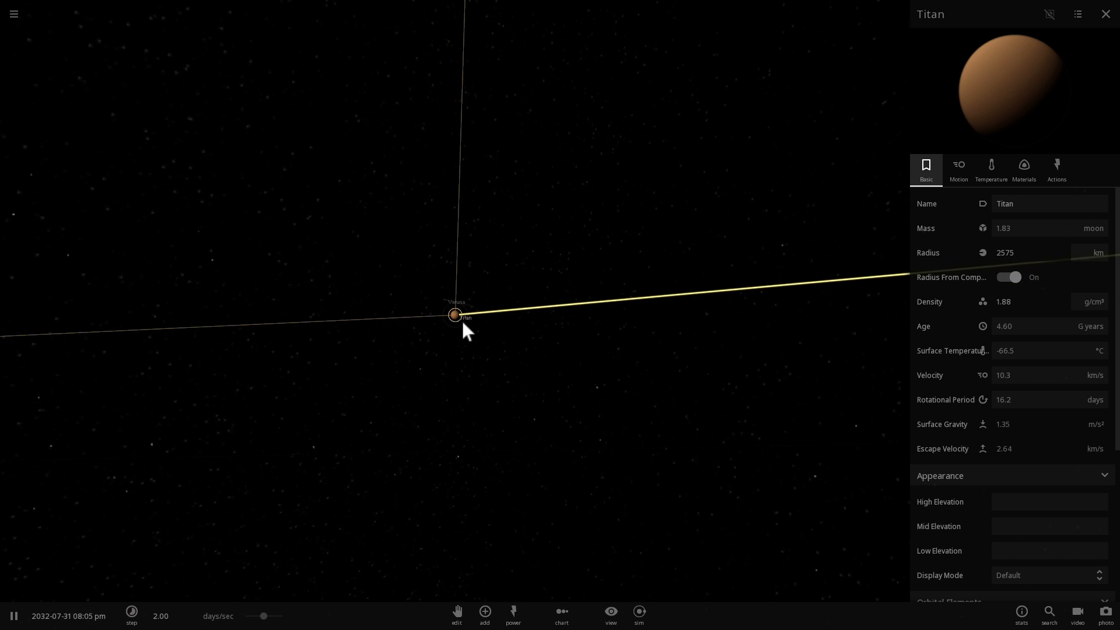
scroll(449, 326, "up", 5)
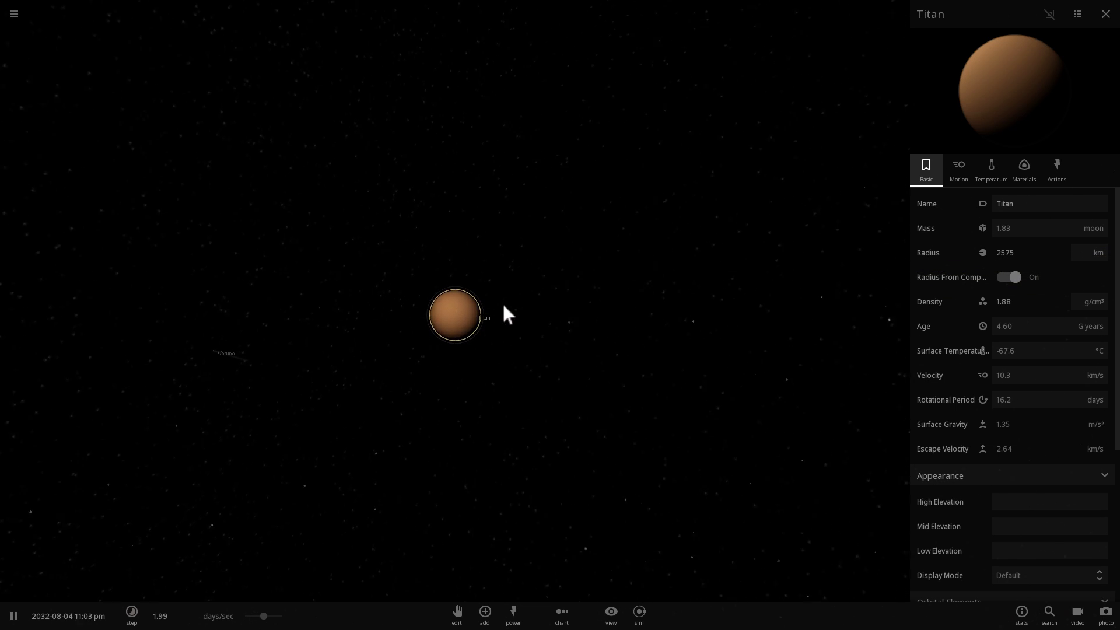
scroll(474, 325, "up", 5)
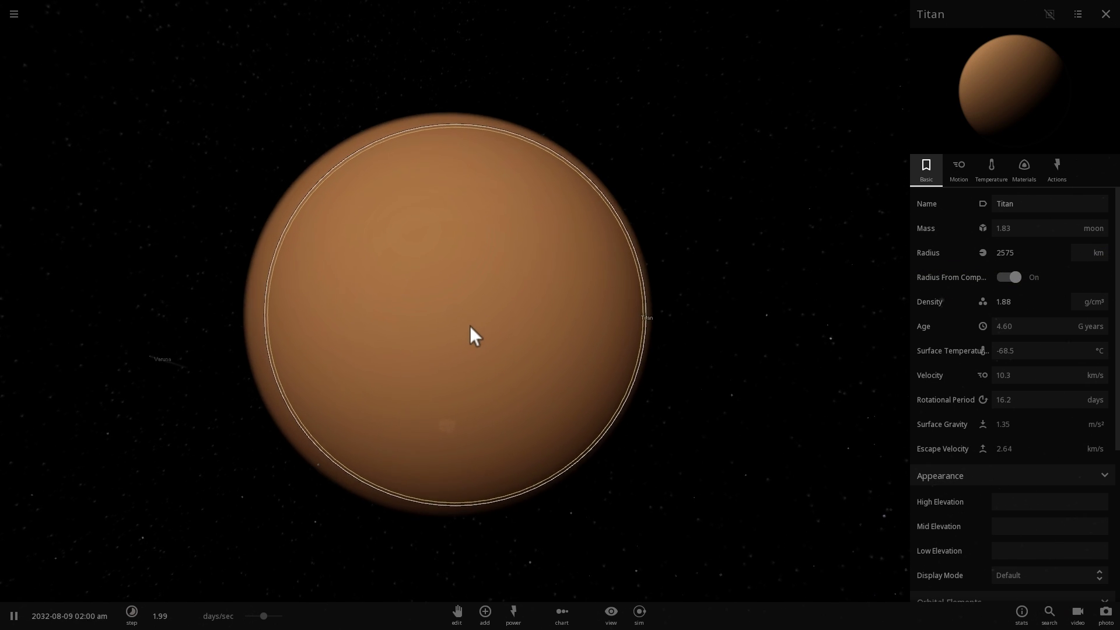
scroll(548, 396, "up", 4)
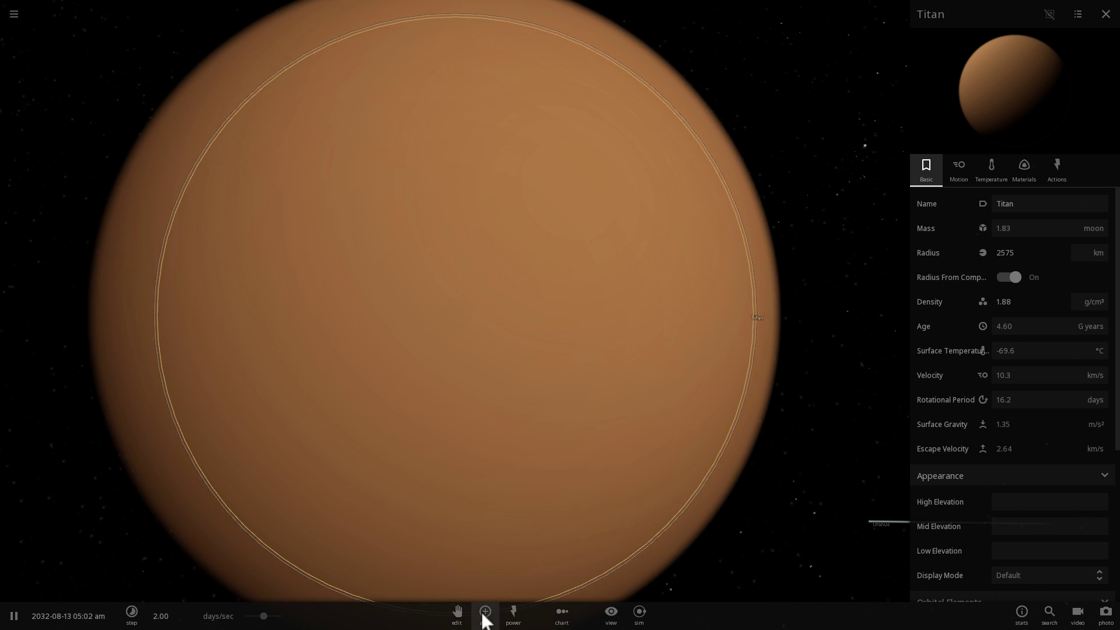
Slow the simulation to about 6.3 hours/sec and launch Pluto from the minor objects at Titan at 10 km/s.
left_click(484, 619)
scroll(416, 394, "down", 3)
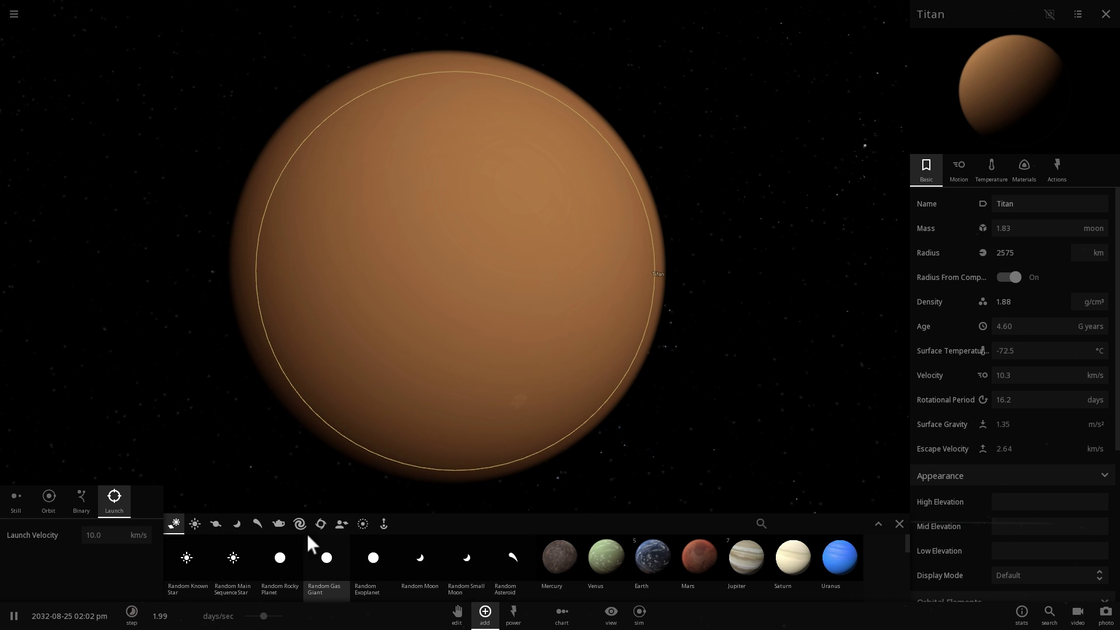
left_click(279, 523)
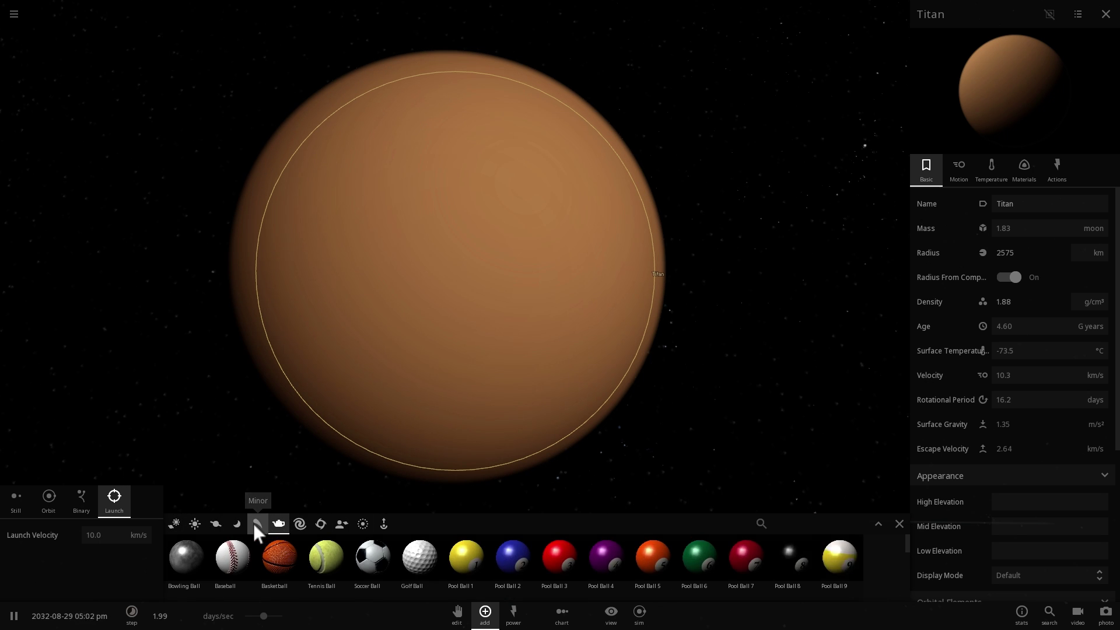
left_click(257, 523)
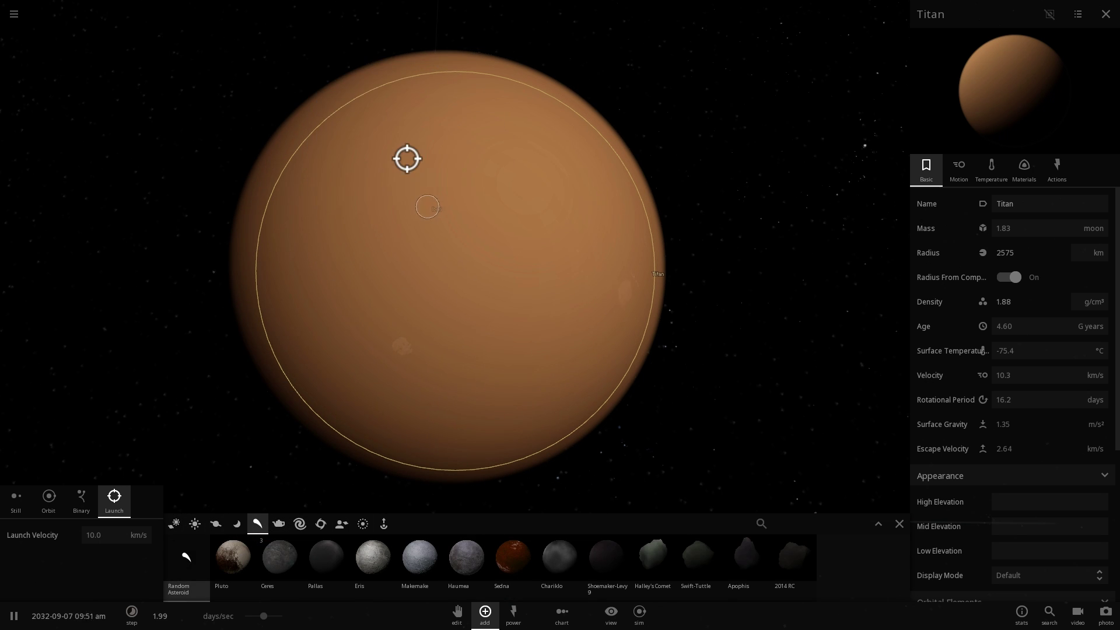
left_click_drag(263, 616, 232, 616)
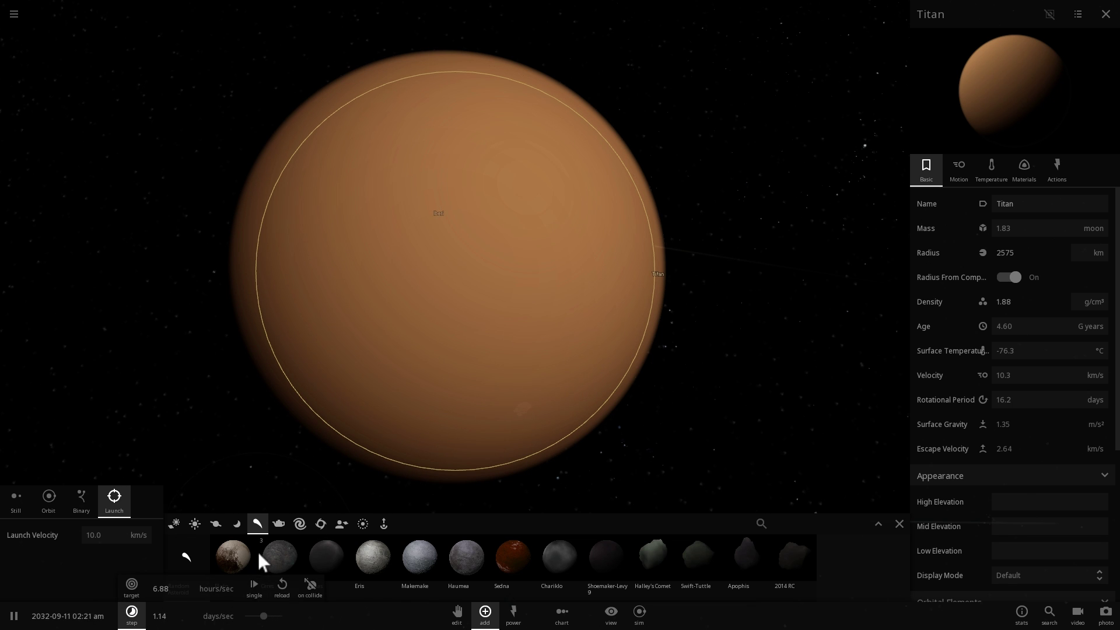
scroll(215, 424, "down", 3)
left_click(225, 554)
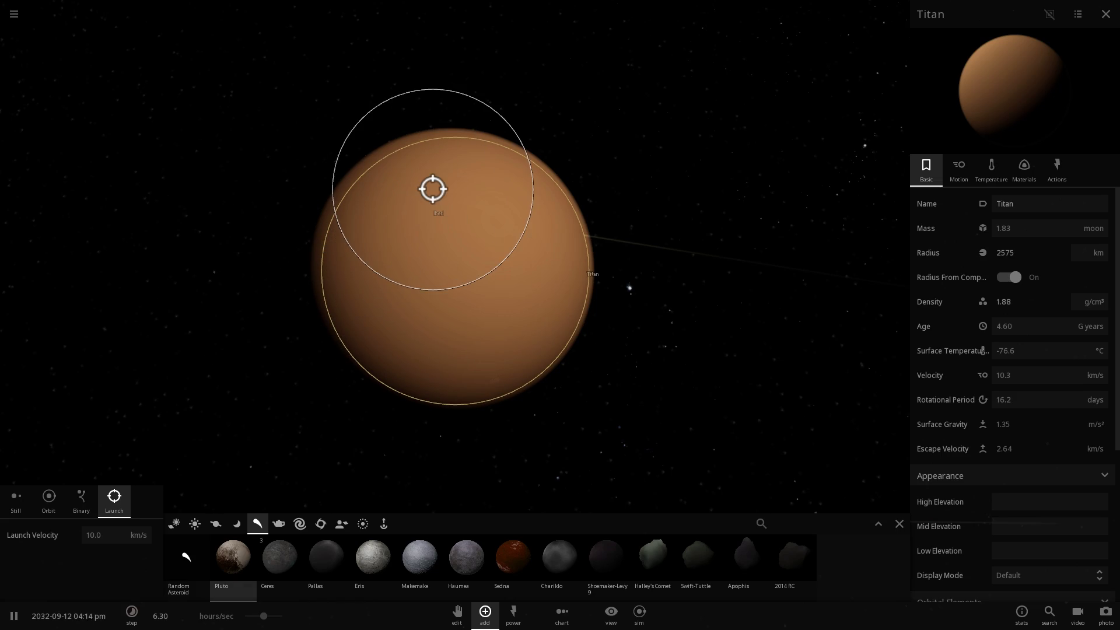
left_click(447, 185)
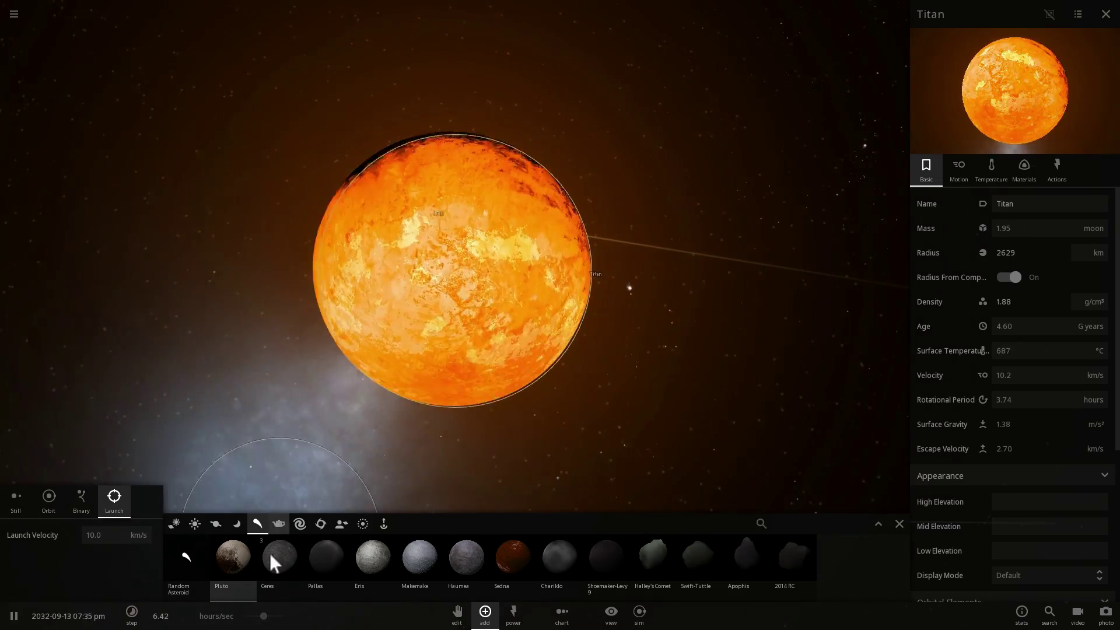
Slow the simulation to about 13.5 mins/sec and launch three more Plutos at different sides of Titan.
left_click_drag(262, 618, 222, 618)
scroll(301, 396, "down", 3)
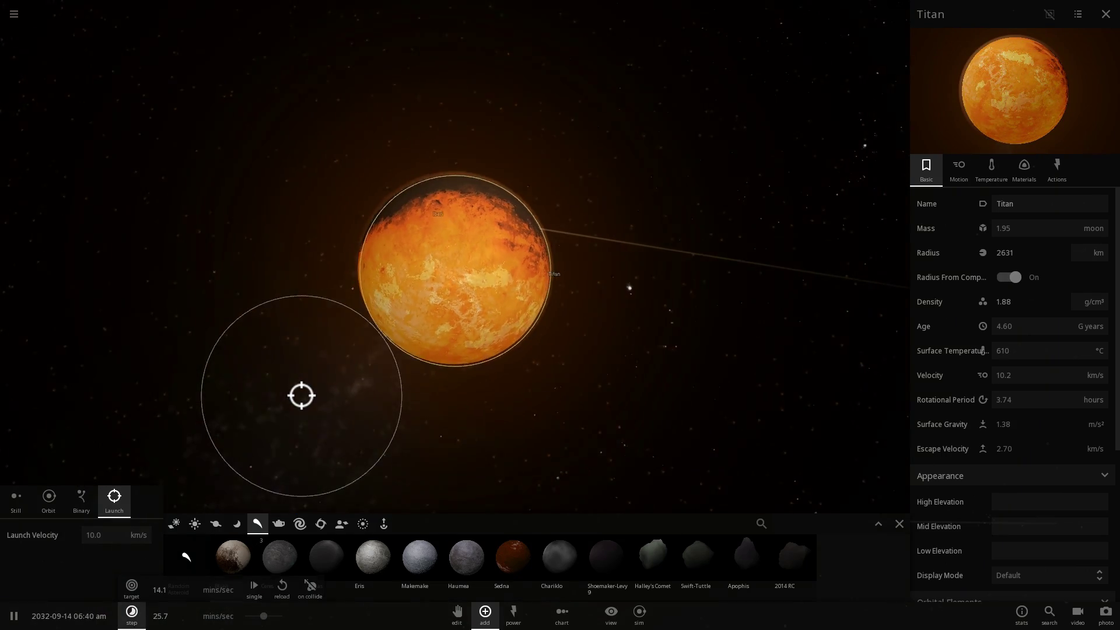
left_click(443, 228)
right_click_drag(546, 324, 516, 336)
scroll(516, 336, "up", 2)
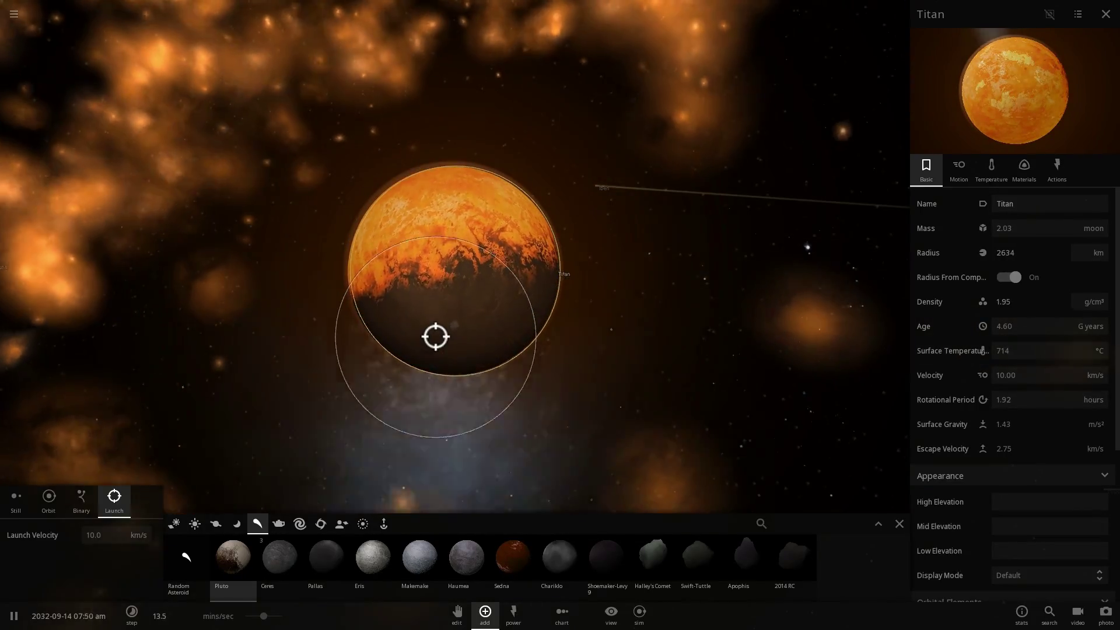
left_click(439, 304)
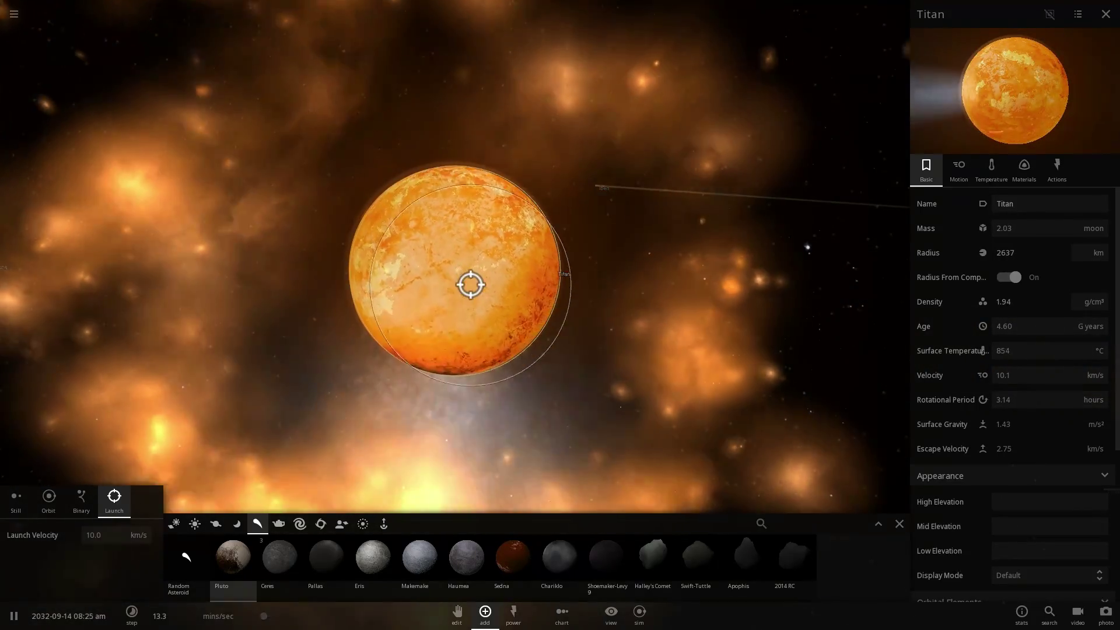
left_click(467, 284)
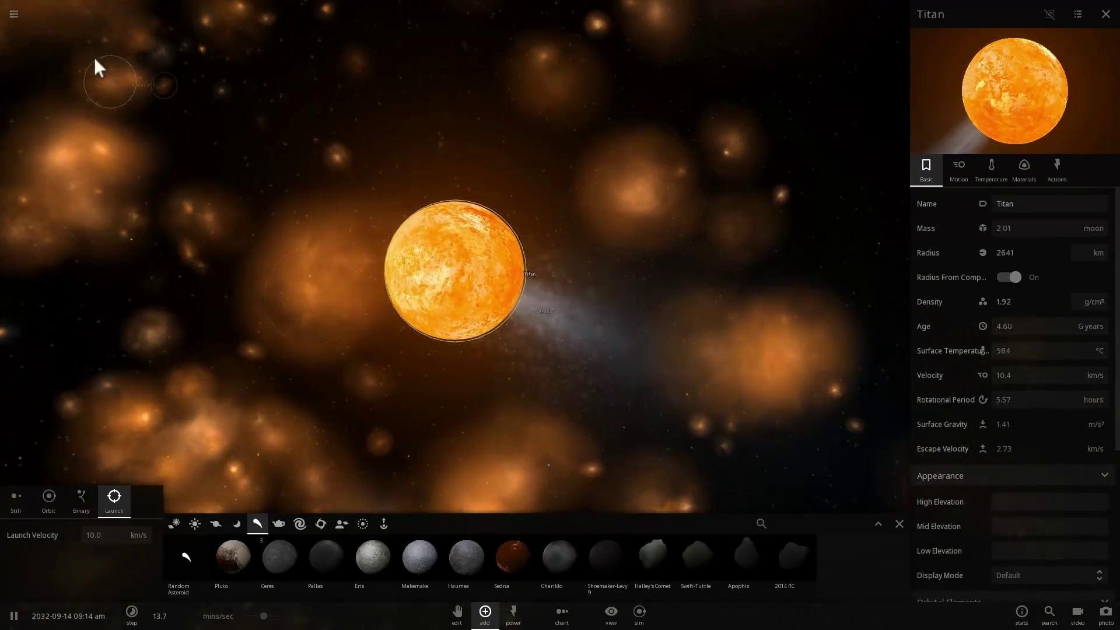
Search the simulations for "sa" and open Saturn with Rings.
left_click(17, 19)
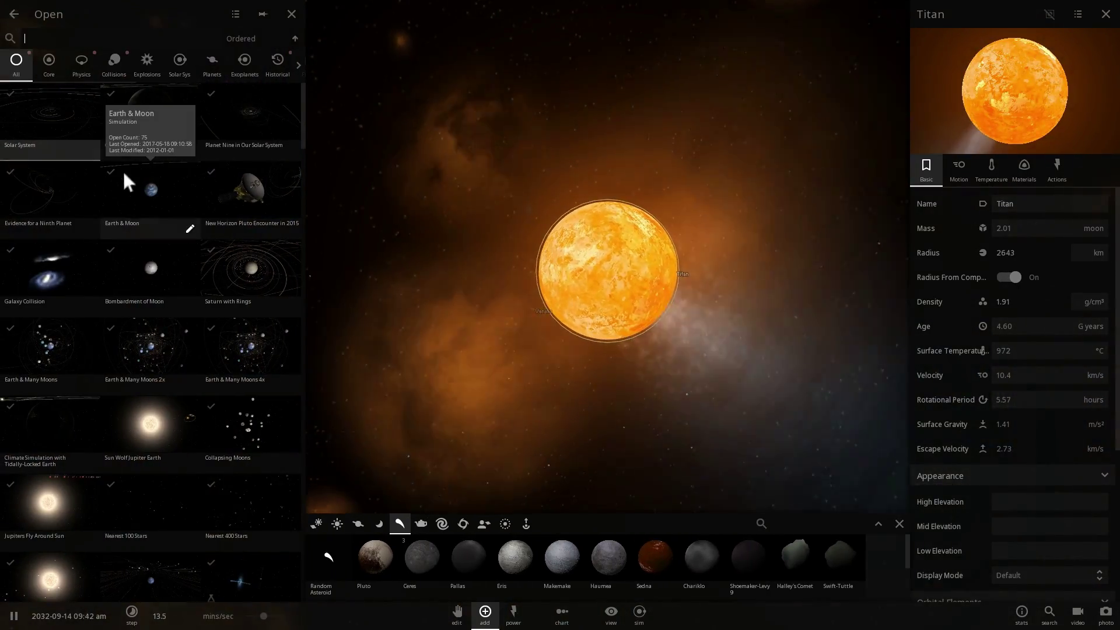
left_click(116, 37)
type("sa")
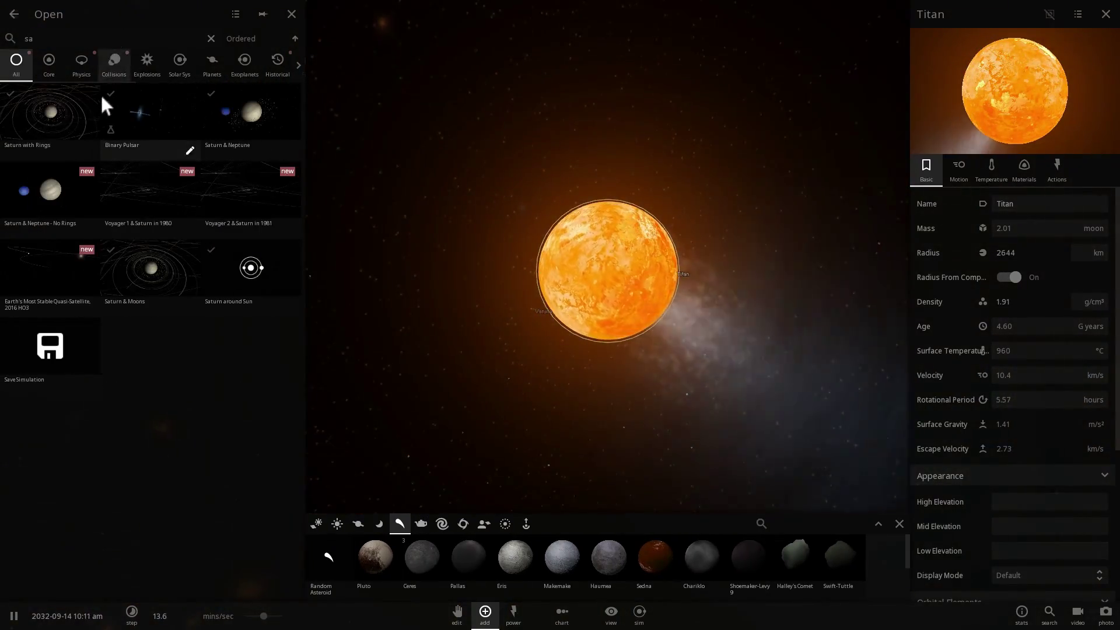
left_click(58, 113)
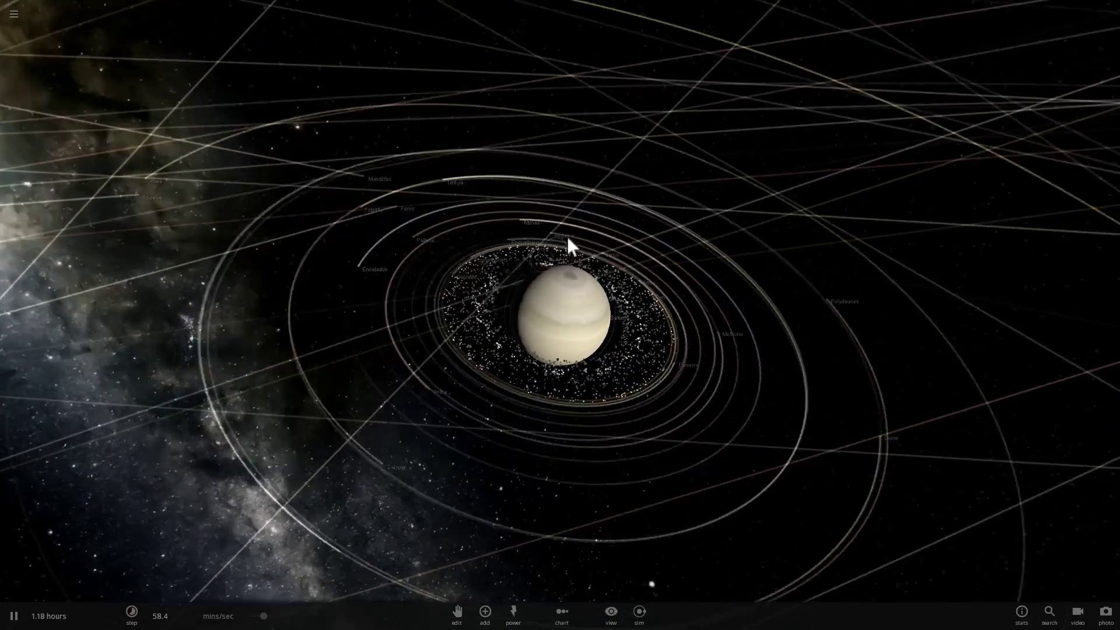
Find Titan among Saturn's moons and focus on it up close.
scroll(567, 237, "down", 10)
double_click(327, 287)
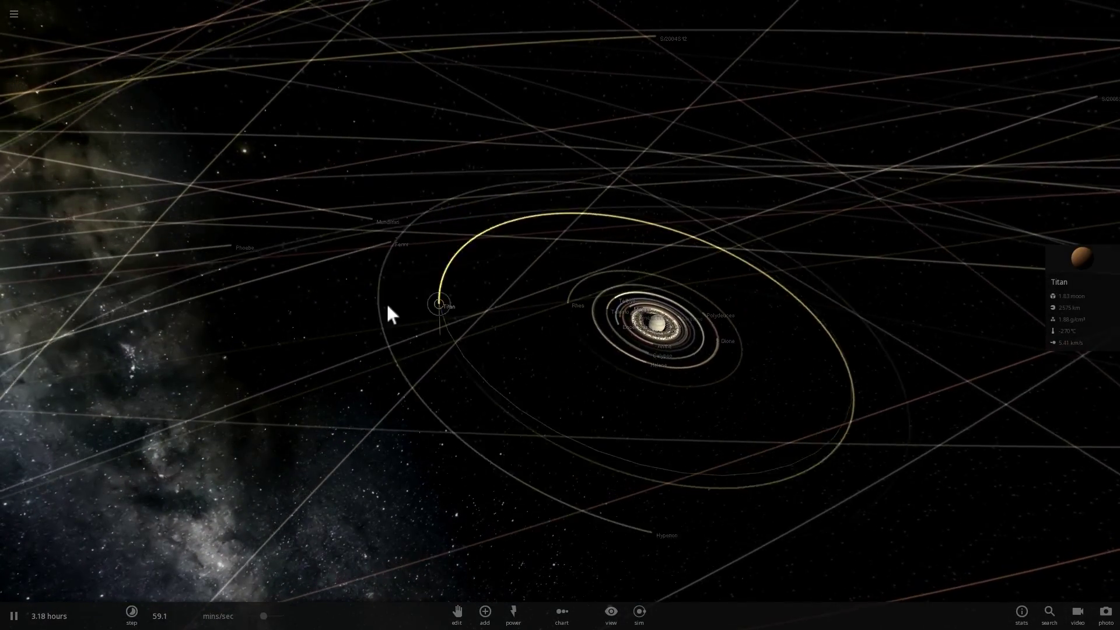
scroll(527, 325, "up", 15)
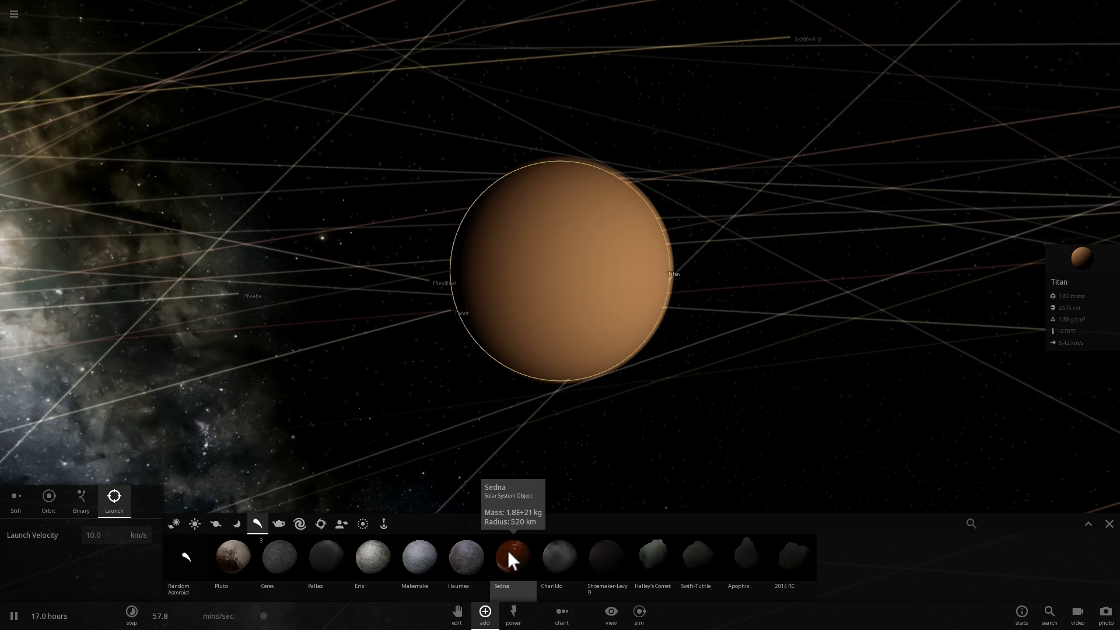
Slow the simulation to about 48 mins/sec and launch Sedna at Titan at 10 km/s.
left_click(509, 551)
scroll(525, 440, "down", 4)
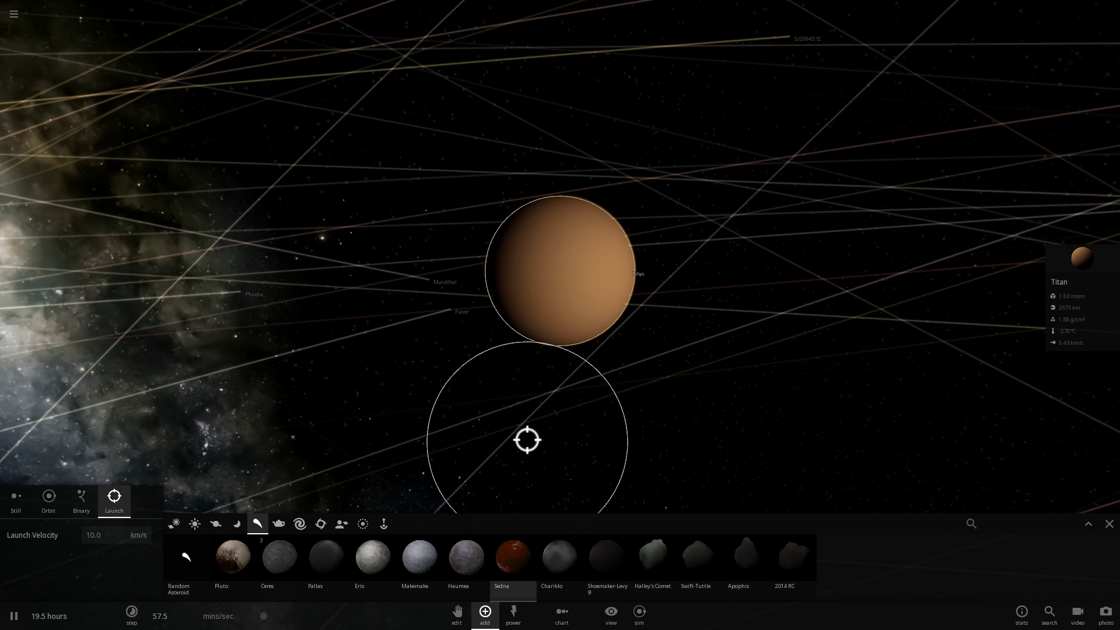
left_click_drag(264, 615, 255, 615)
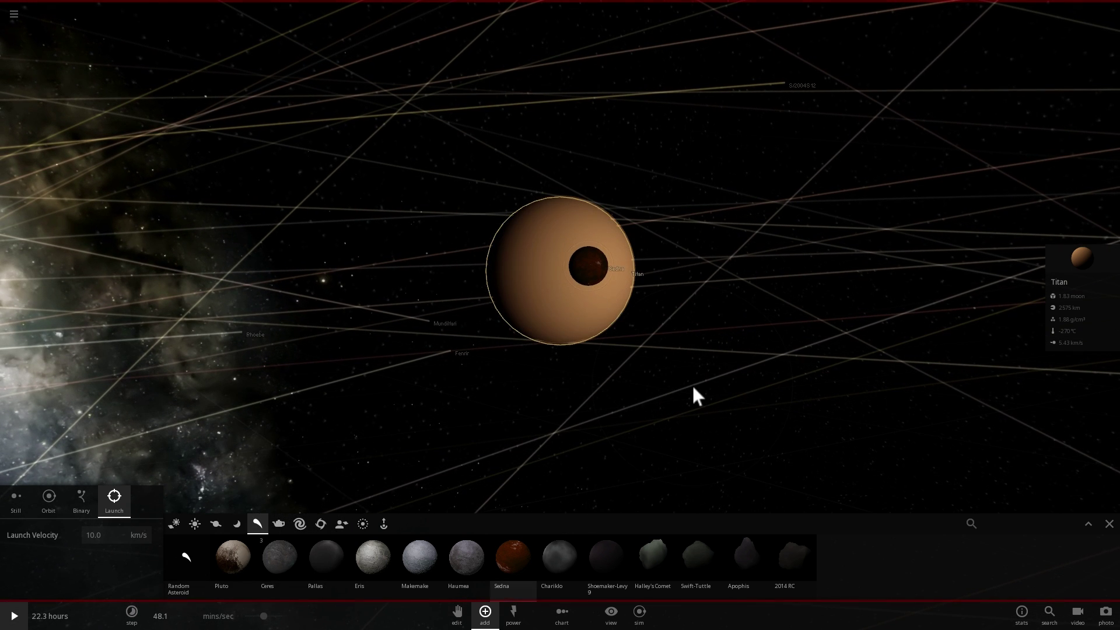
Select the incoming Sedna, view it beside Titan, and resume the simulation at about 9 mins/sec for the impact.
left_click(586, 267)
right_click_drag(615, 335, 501, 355)
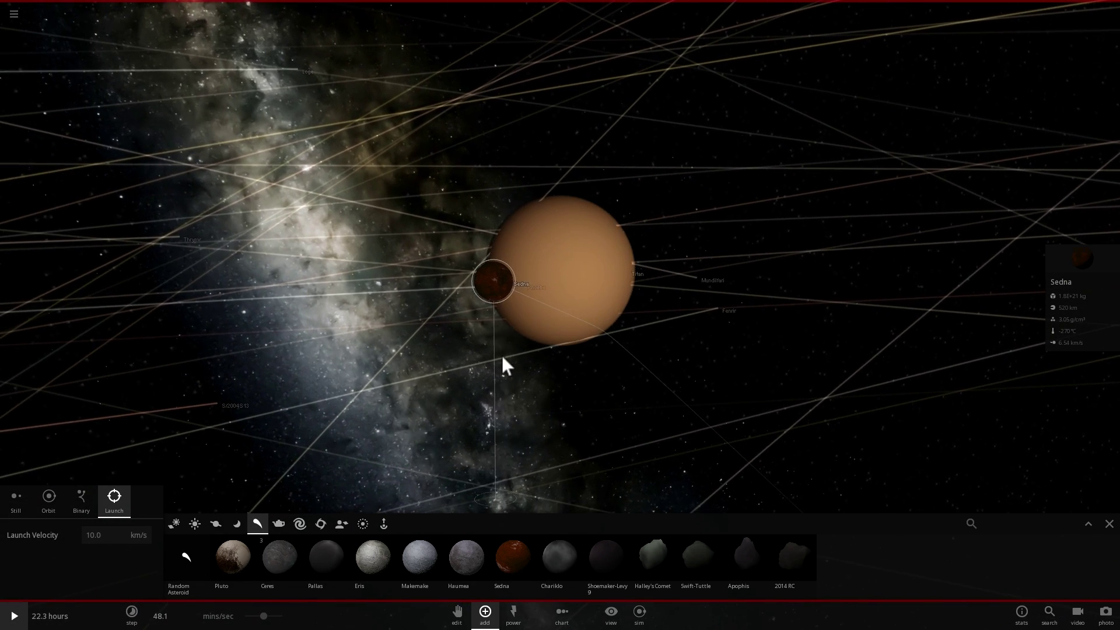
scroll(476, 411, "up", 3)
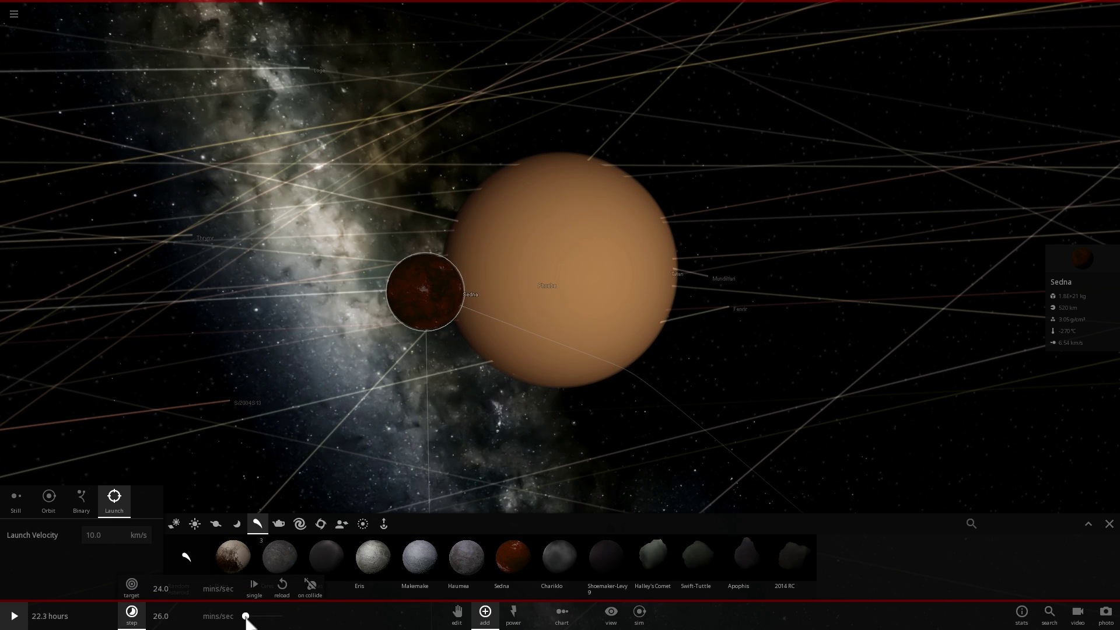
key("space")
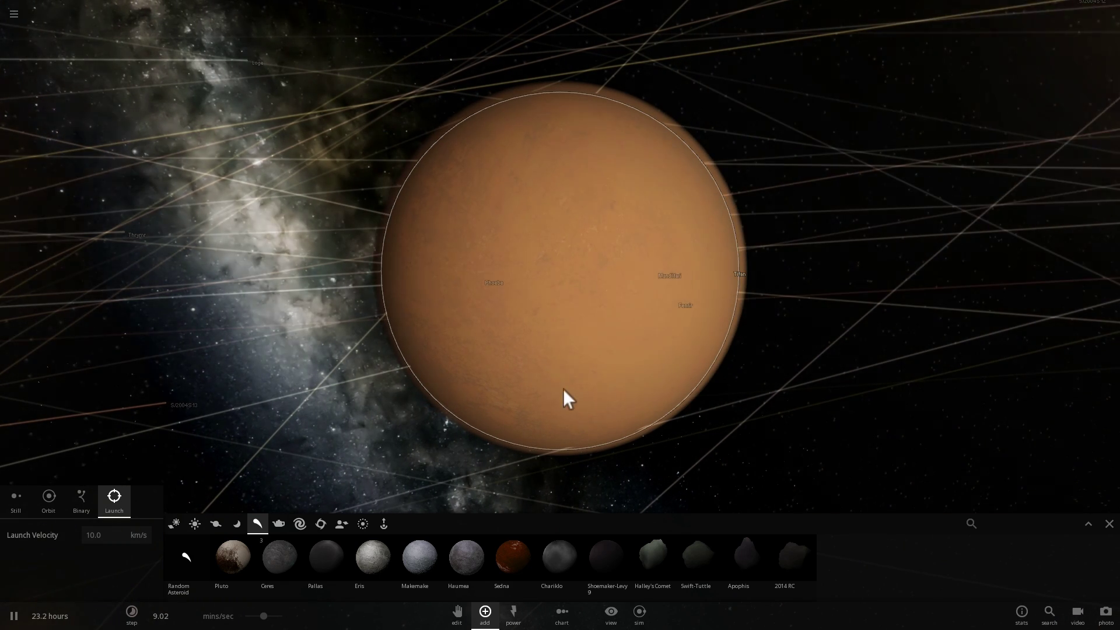
Select Titan and raise the simulation speed to about 3 hours/sec.
right_click_drag(563, 389, 594, 395)
left_click(562, 275)
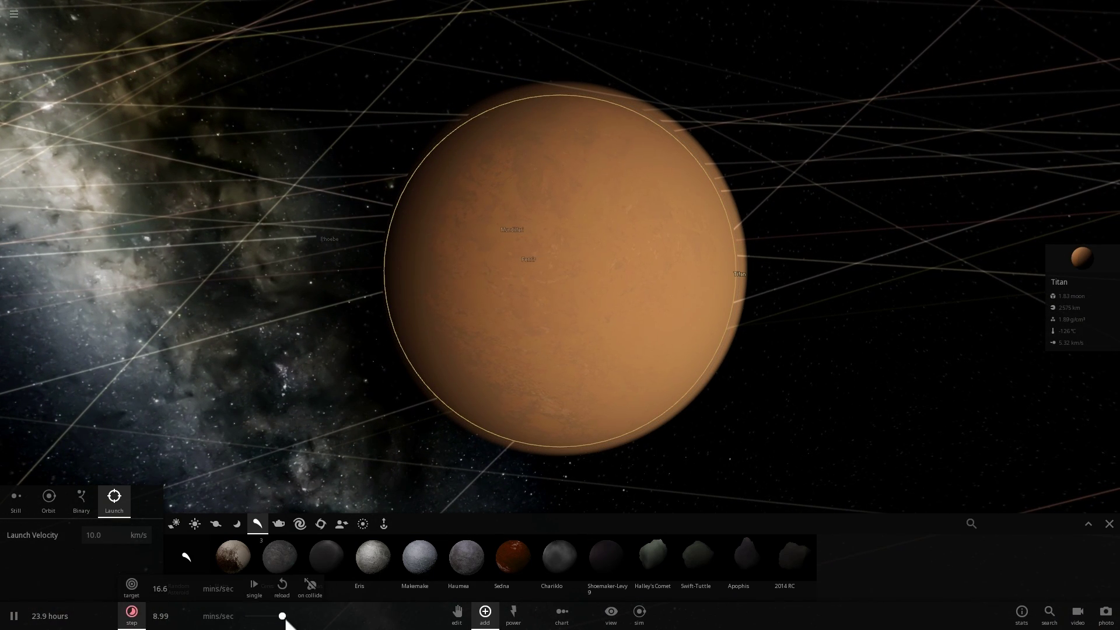
left_click_drag(290, 618, 291, 612)
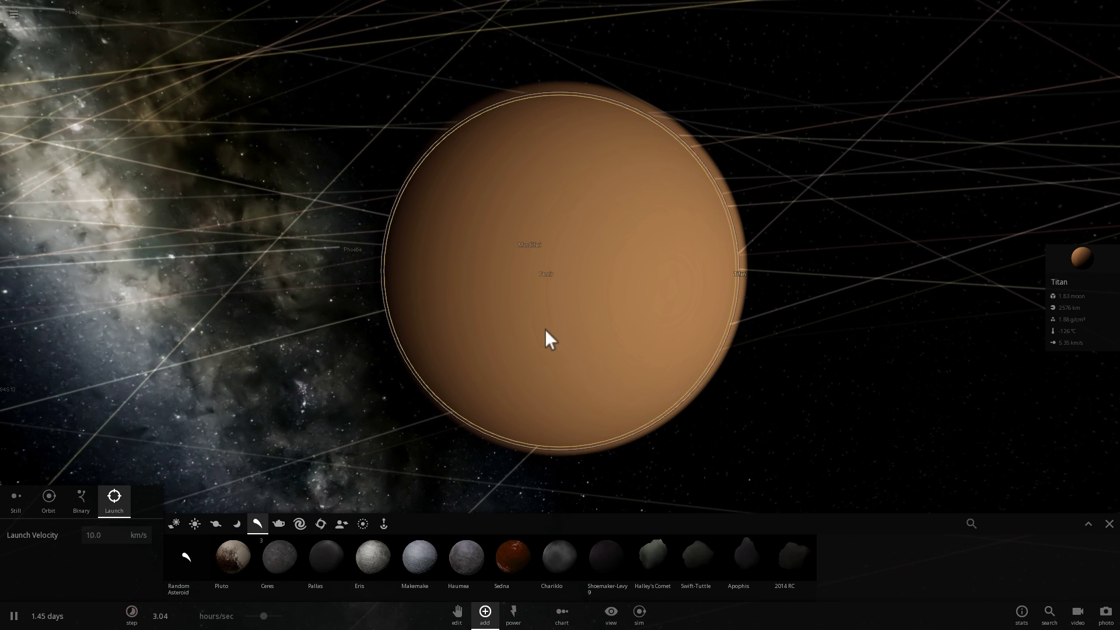
Examine Titan's clouds up close and its position relative to Saturn, and close the object library.
scroll(554, 329, "up", 2)
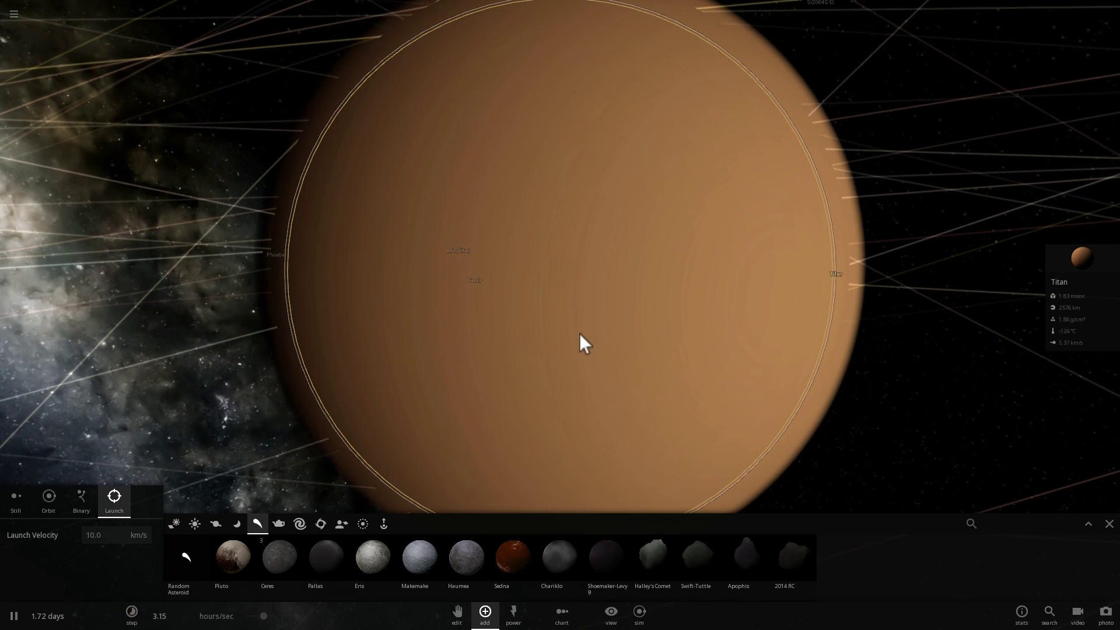
scroll(461, 398, "down", 3)
right_click_drag(472, 380, 582, 382)
scroll(618, 352, "down", 3)
right_click_drag(617, 347, 611, 295)
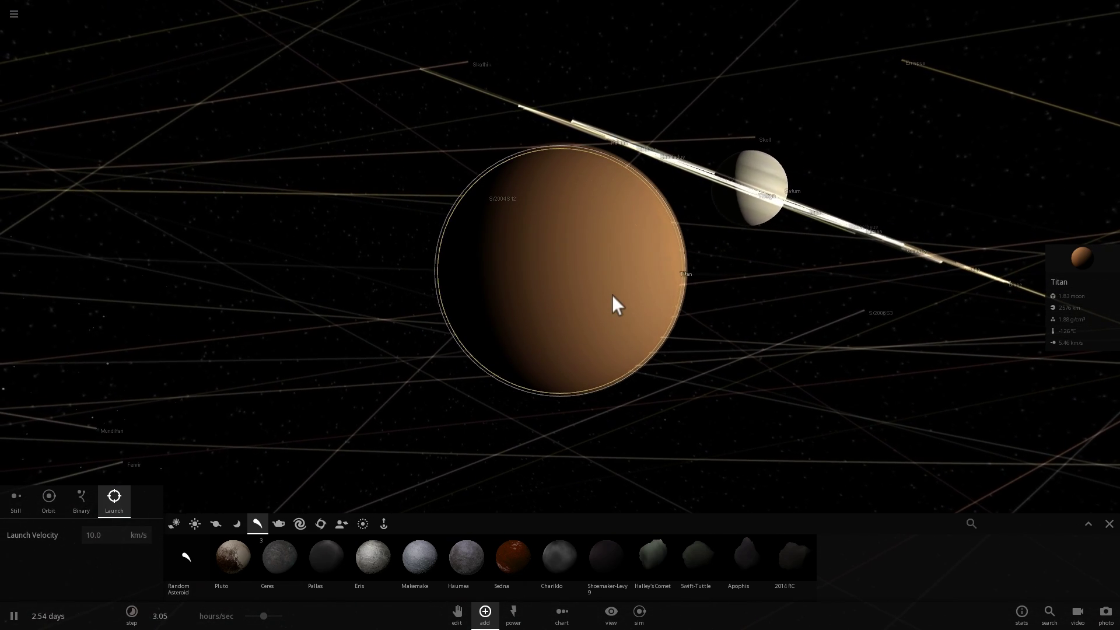
left_click(484, 612)
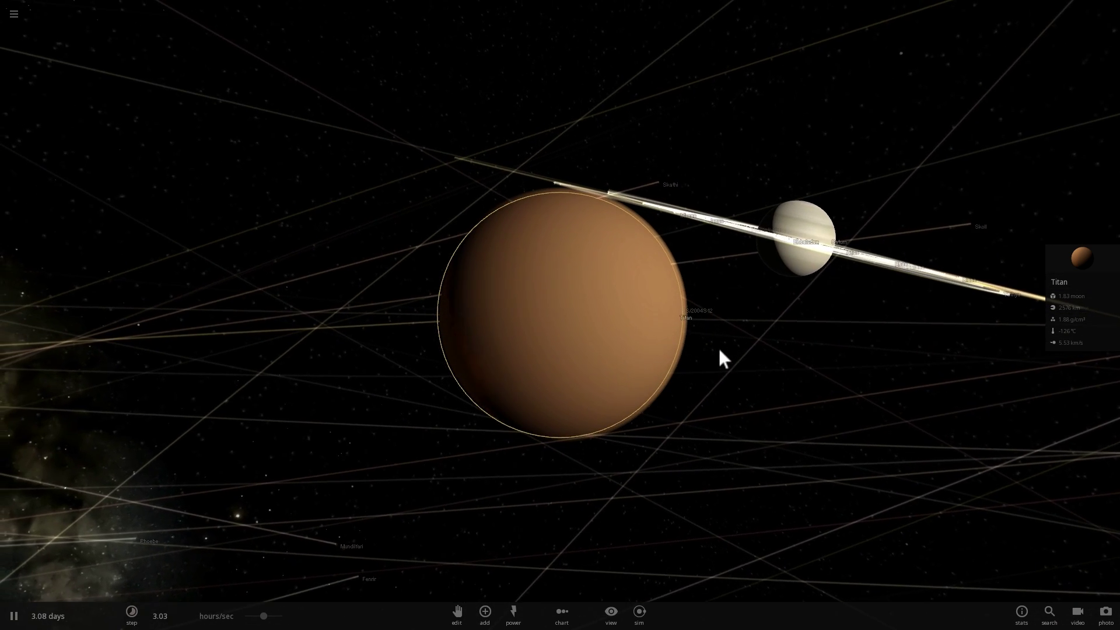
Run the simulation at about 6.3 hours/sec and observe Titan's day and night sides with Saturn behind it.
right_click_drag(655, 383, 643, 379)
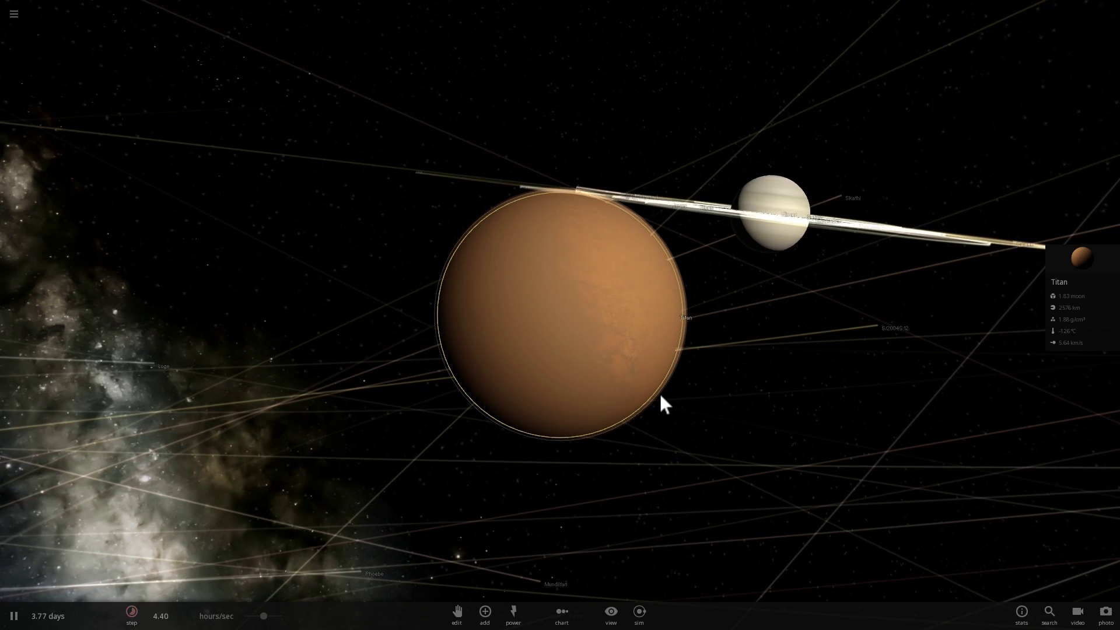
right_click_drag(559, 421, 589, 367)
scroll(576, 376, "up", 3)
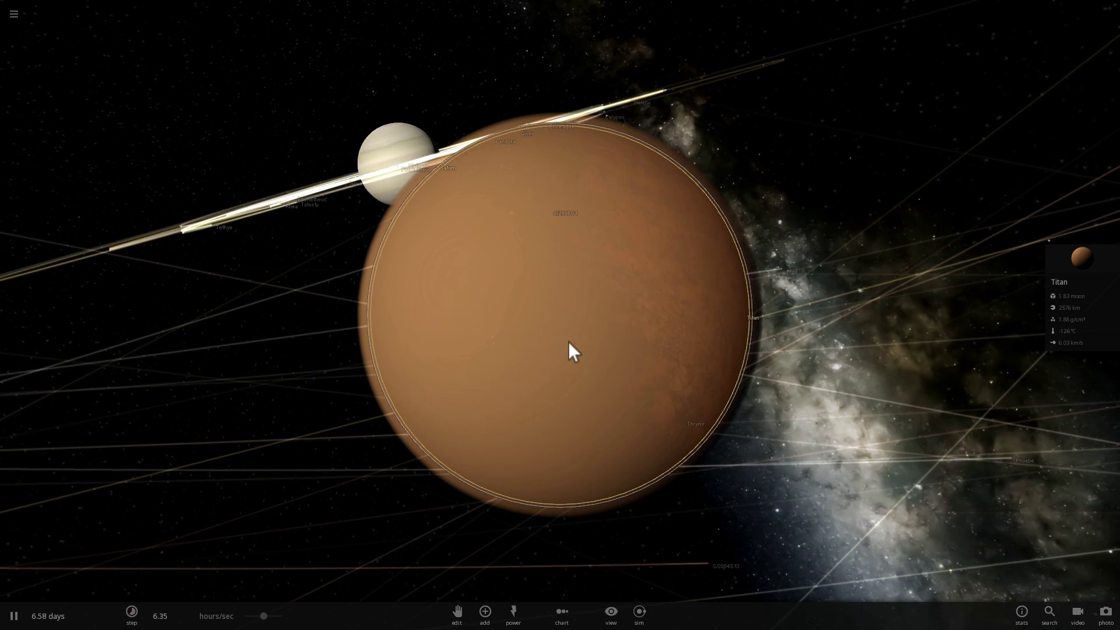
left_click_drag(538, 322, 441, 355)
scroll(433, 357, "down", 3)
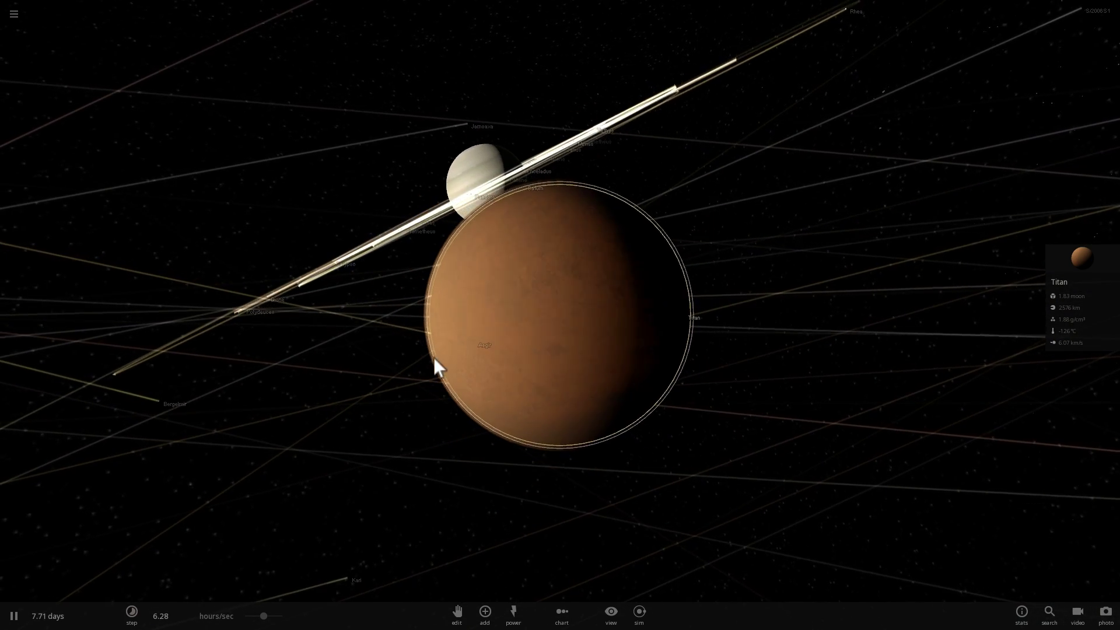
left_click_drag(757, 251, 680, 296)
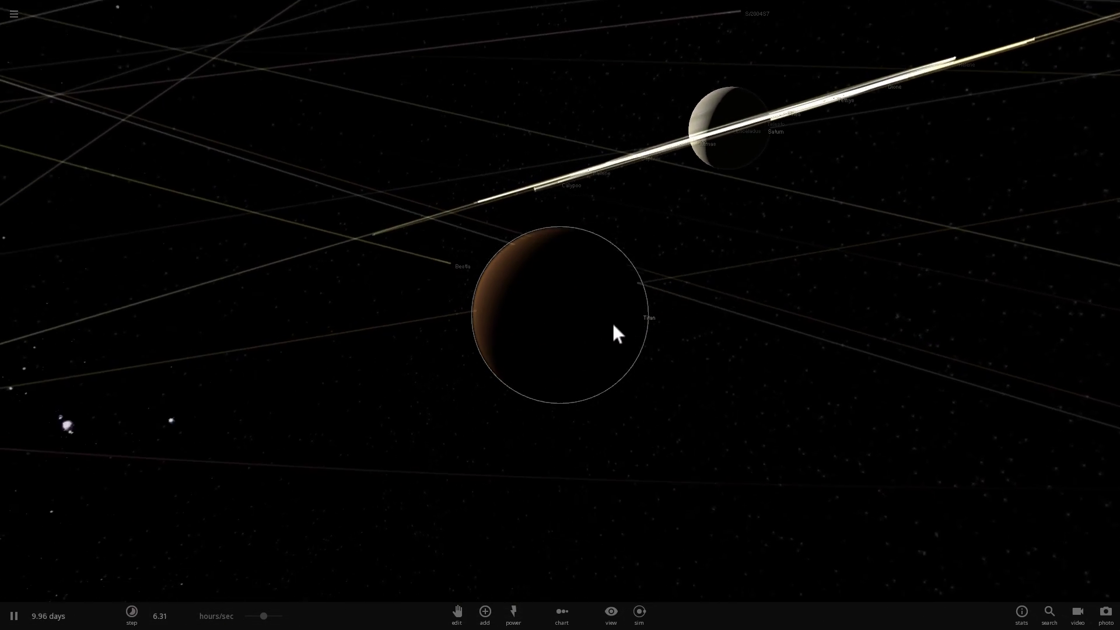
left_click_drag(613, 326, 675, 270)
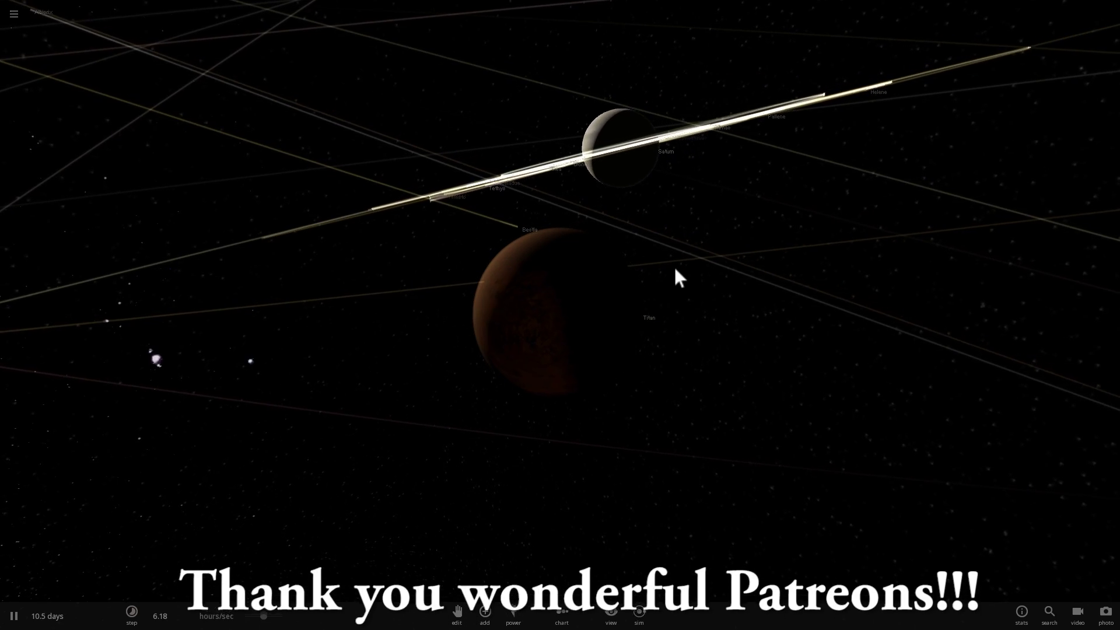